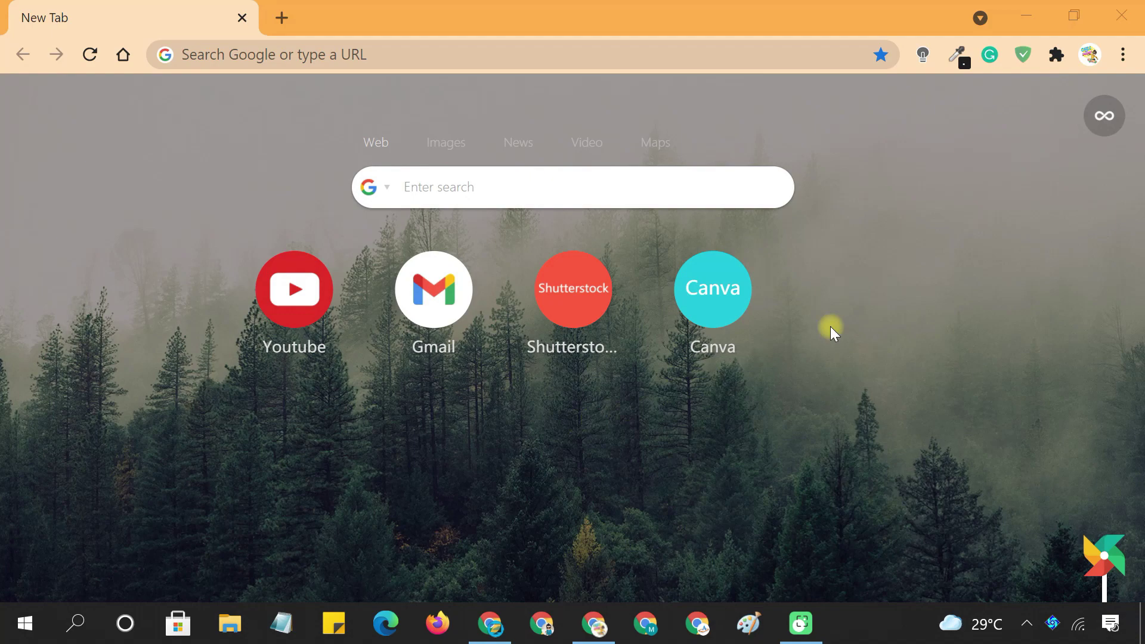
Open the Windows proxy settings from Chrome's Settings, Advanced, System section.
{"action": "left_click", "coordinate": [1121, 55]}
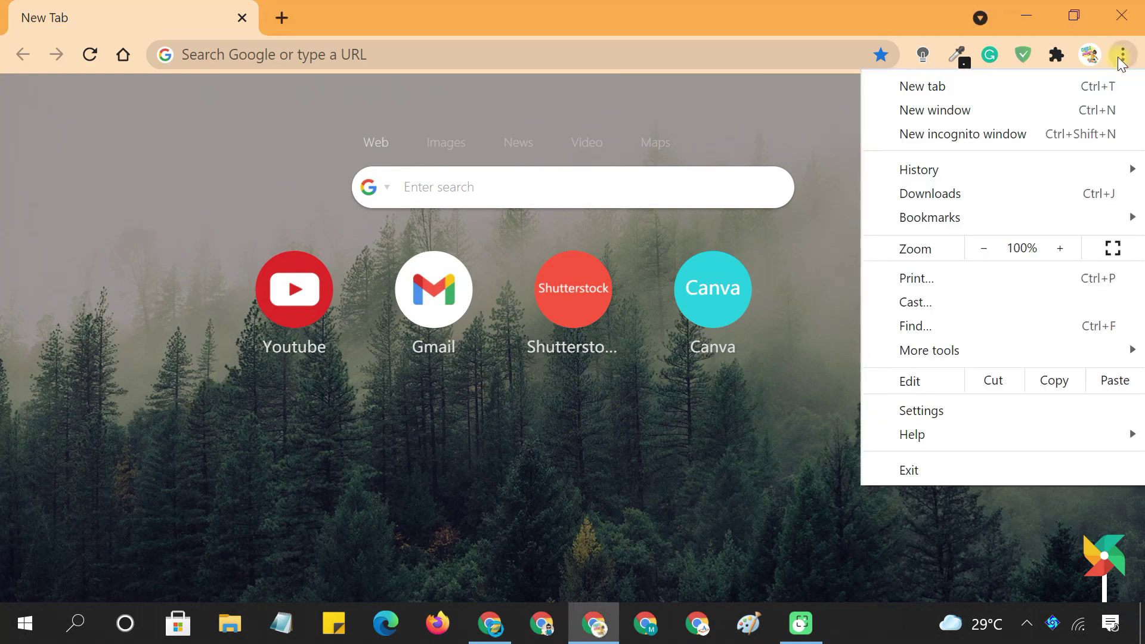
{"action": "left_click", "coordinate": [964, 410]}
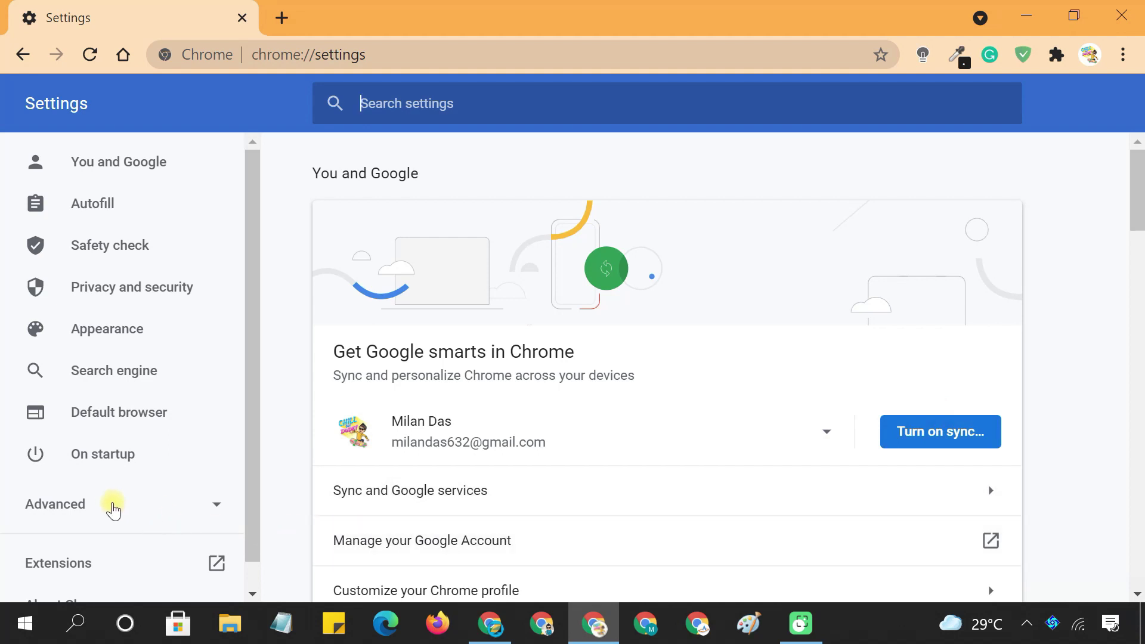
{"action": "left_click", "coordinate": [109, 507]}
{"action": "scroll", "coordinate": [107, 503], "scroll_direction": "down", "scroll_amount": 4}
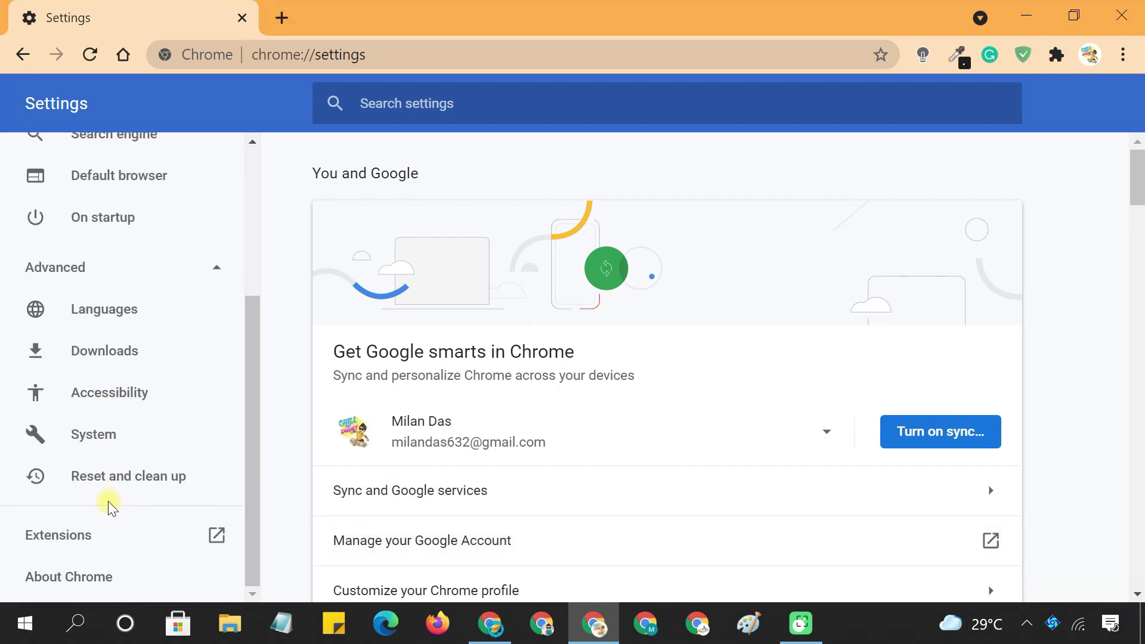
{"action": "left_click", "coordinate": [99, 443]}
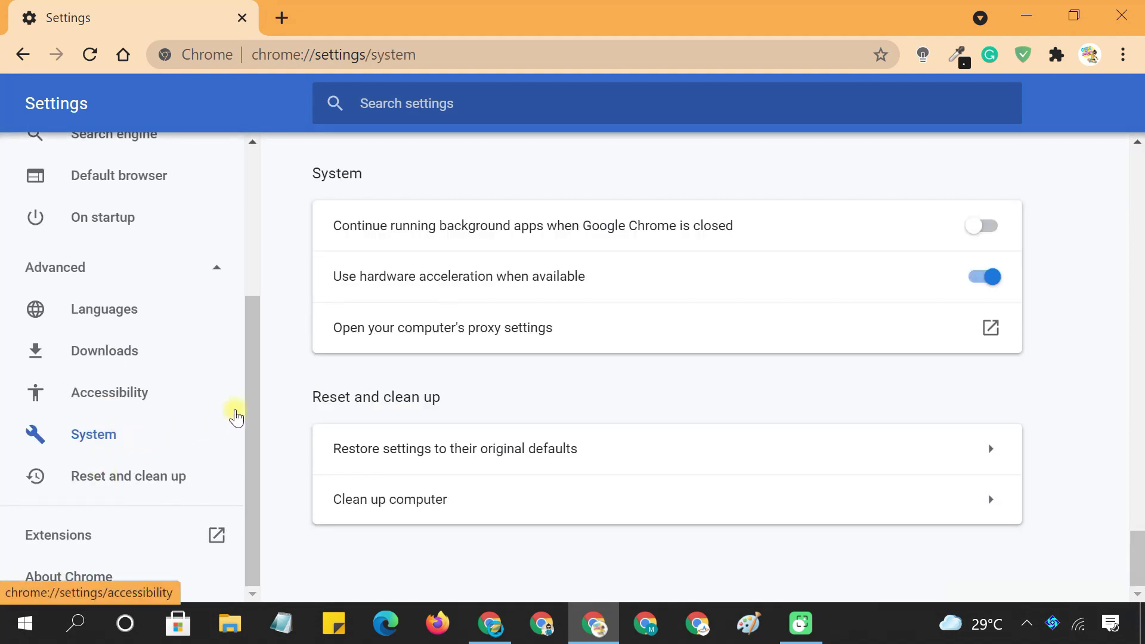
{"action": "left_click", "coordinate": [467, 336]}
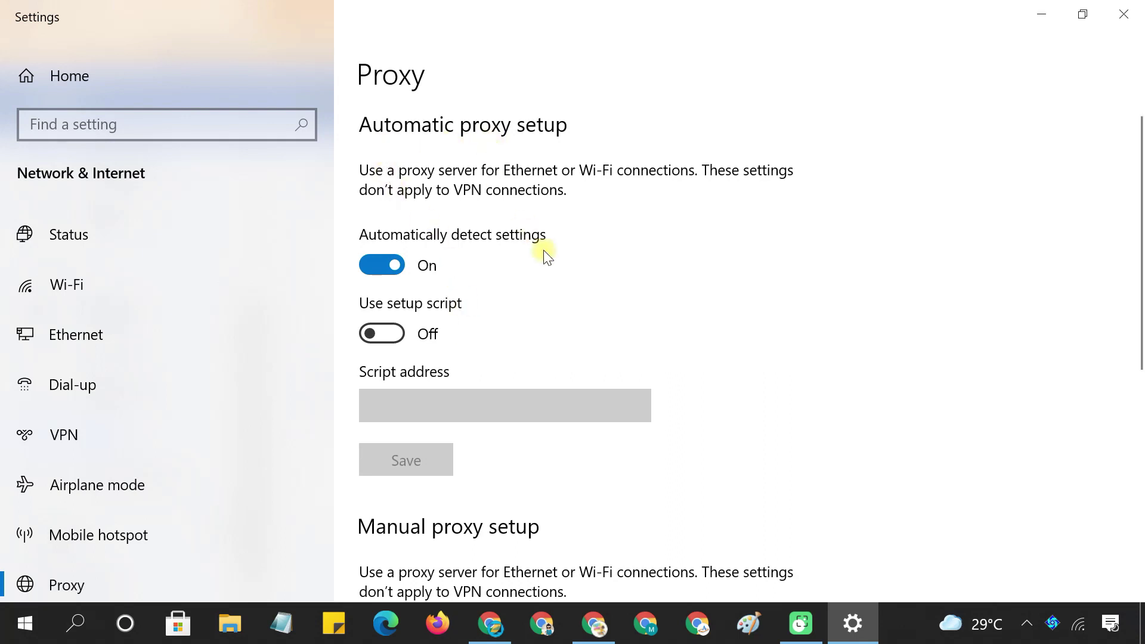
Briefly turn on the automatic setup script, then switch it back off.
{"action": "scroll", "coordinate": [543, 250], "scroll_direction": "down", "scroll_amount": 3}
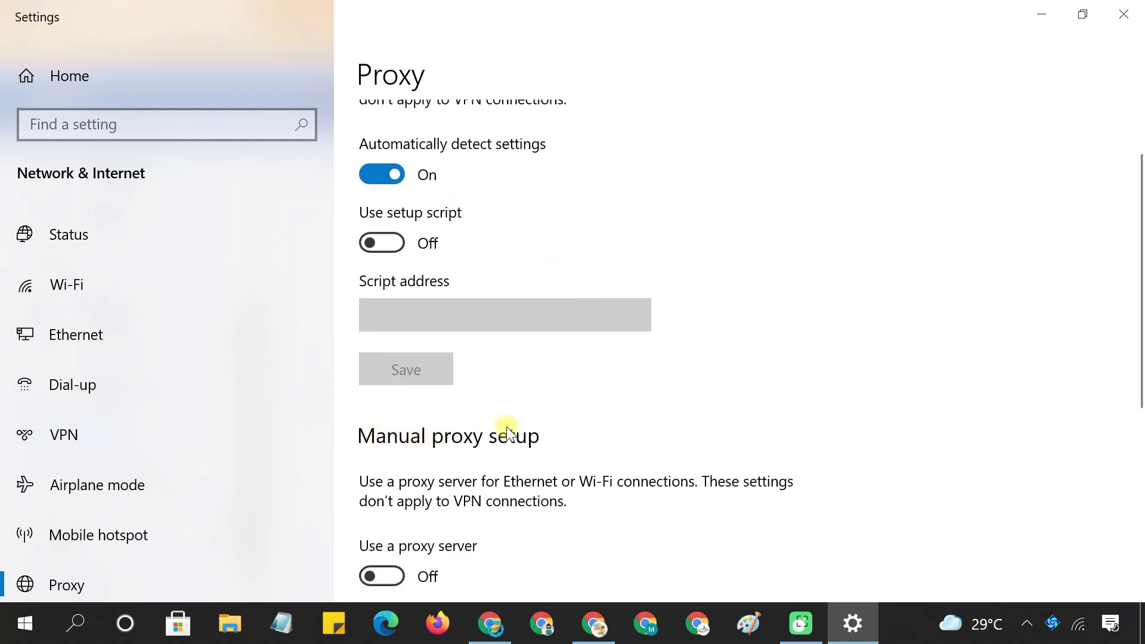
{"action": "scroll", "coordinate": [451, 398], "scroll_direction": "up", "scroll_amount": 3}
{"action": "left_click", "coordinate": [377, 322]}
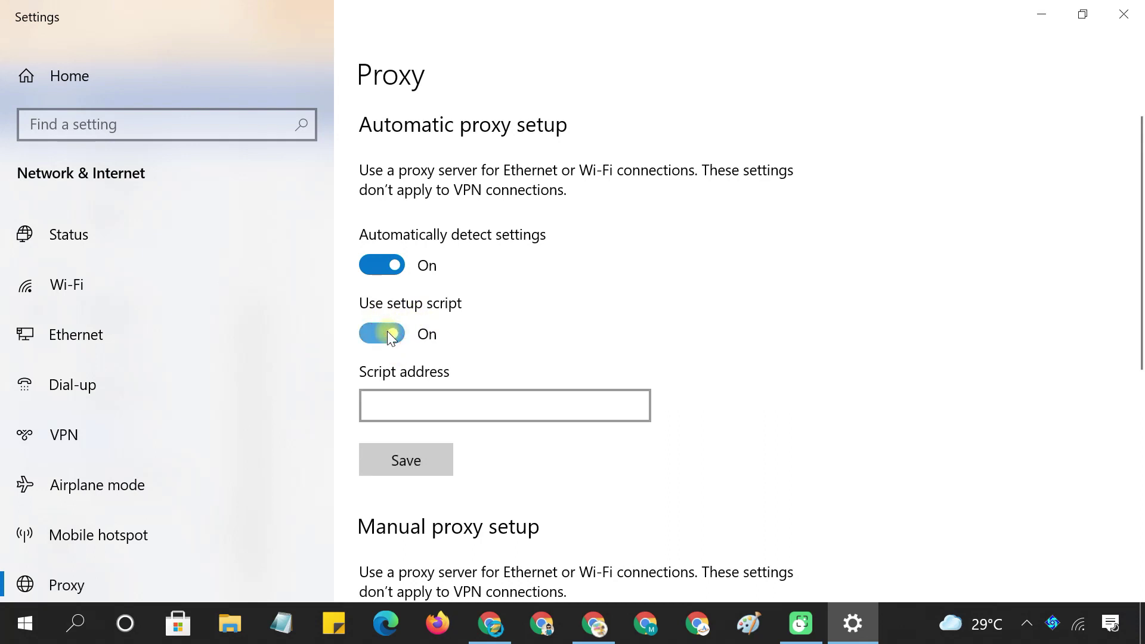
{"action": "left_click", "coordinate": [410, 405]}
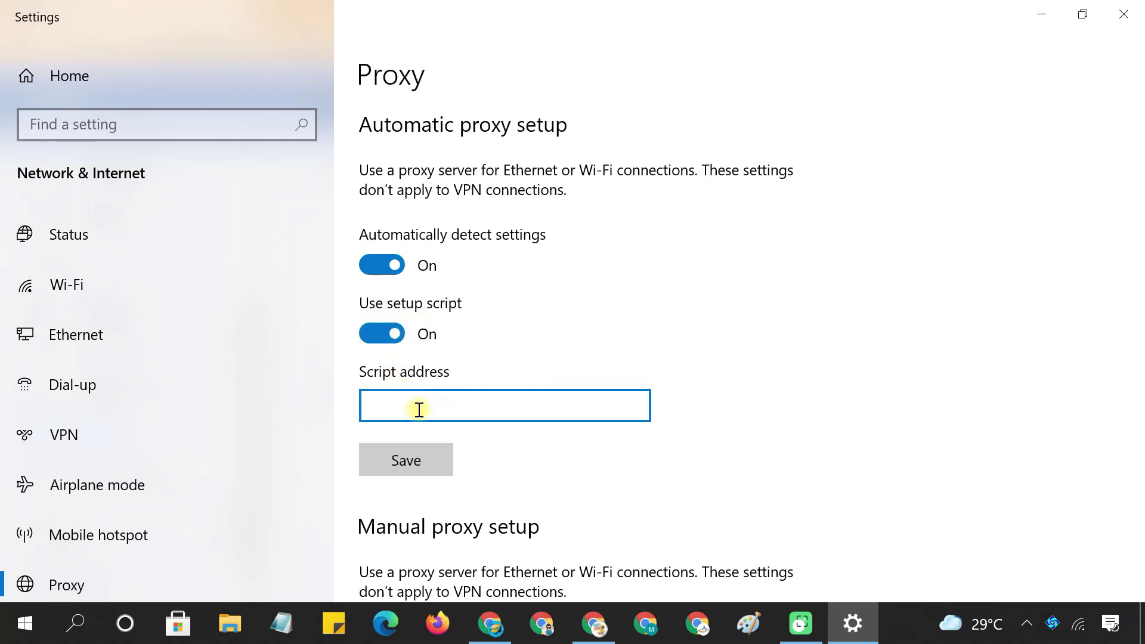
{"action": "left_click", "coordinate": [387, 338]}
Enable the manual proxy, clear old 45.131.212.218:6267, and select Webshare's US proxy 45.57.226.140:9570.
{"action": "scroll", "coordinate": [488, 356], "scroll_direction": "down", "scroll_amount": 5}
{"action": "scroll", "coordinate": [487, 356], "scroll_direction": "down", "scroll_amount": 2}
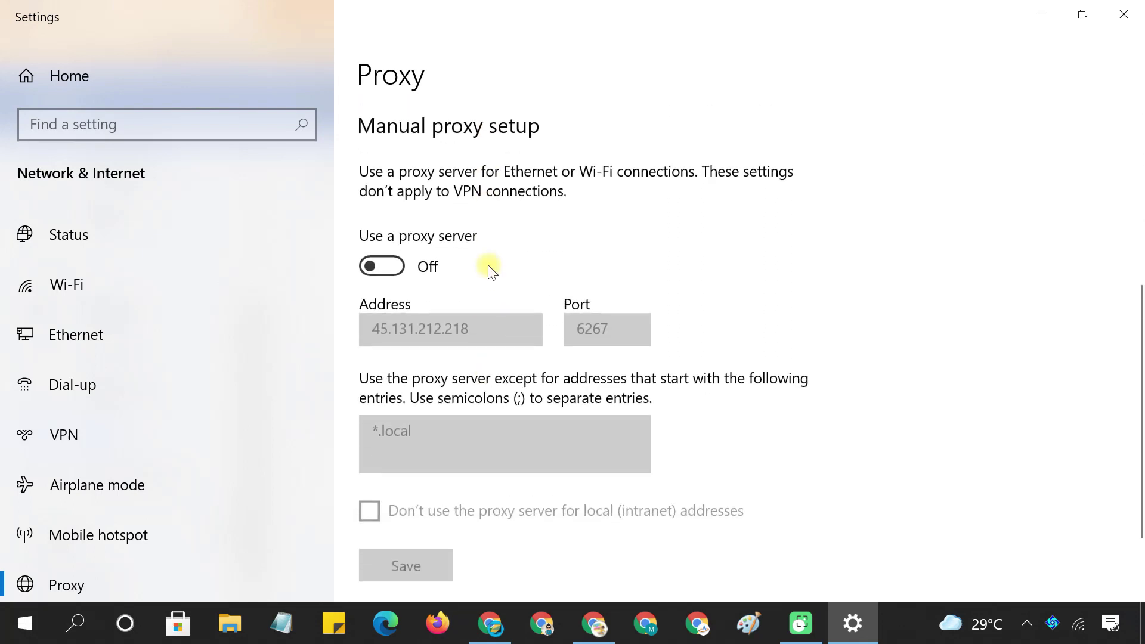
{"action": "left_click", "coordinate": [400, 268]}
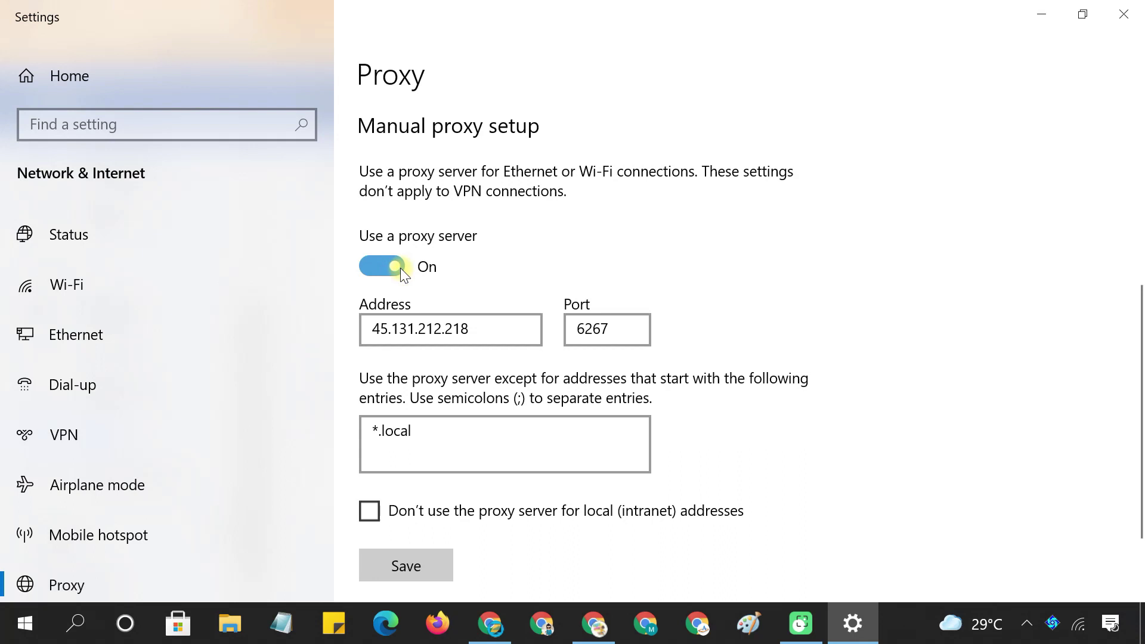
{"action": "left_click", "coordinate": [490, 327]}
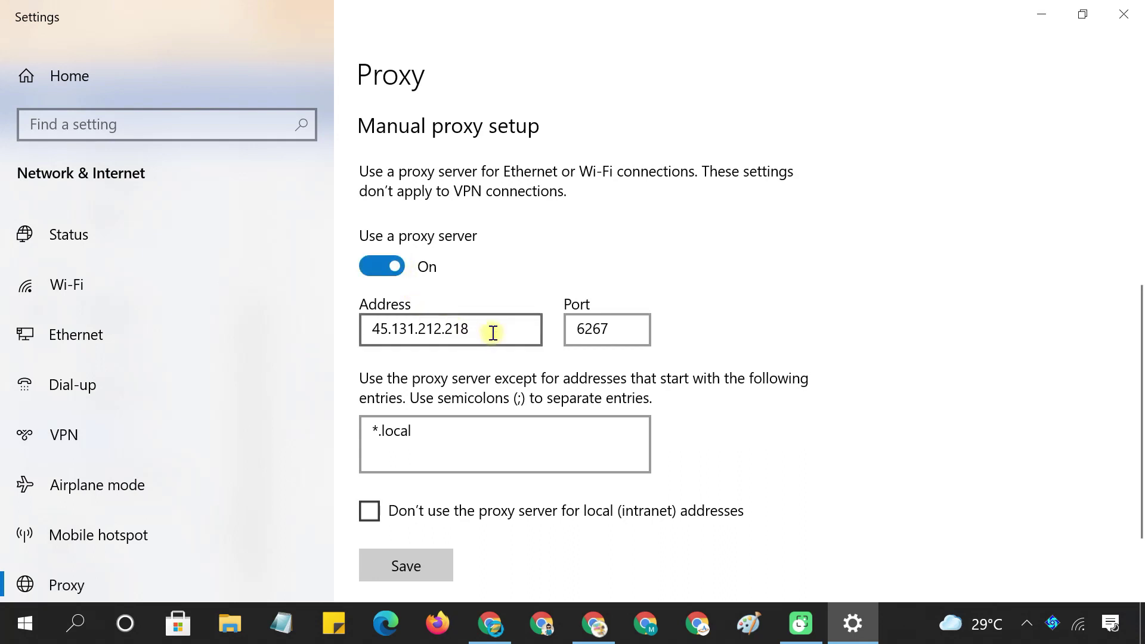
{"action": "left_click", "coordinate": [526, 329]}
{"action": "left_click", "coordinate": [608, 327]}
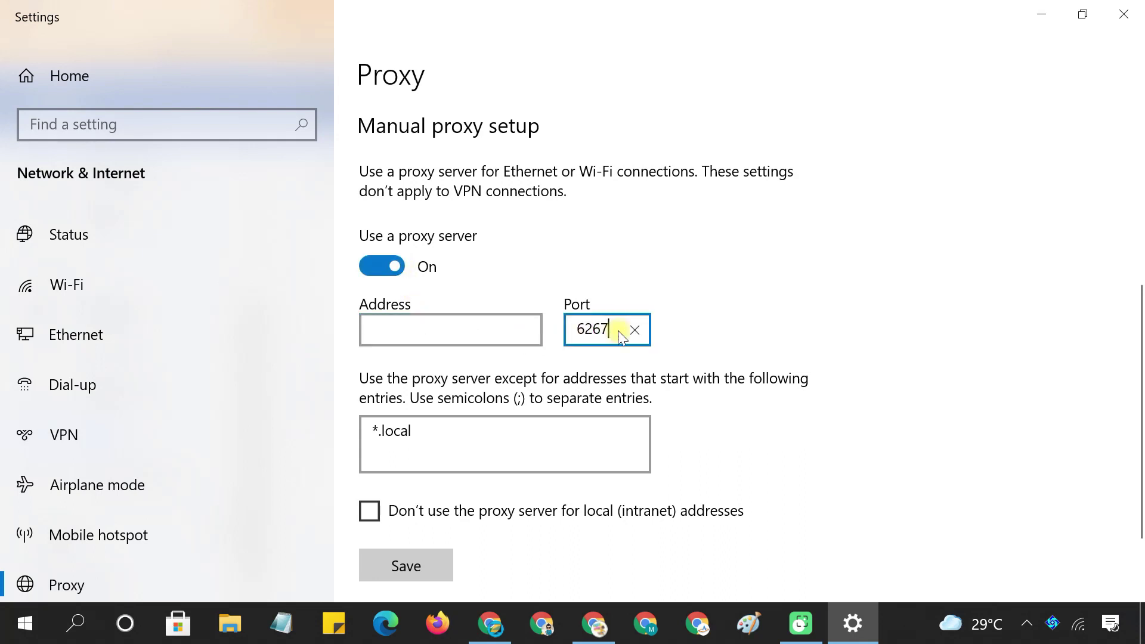
{"action": "left_click", "coordinate": [635, 329]}
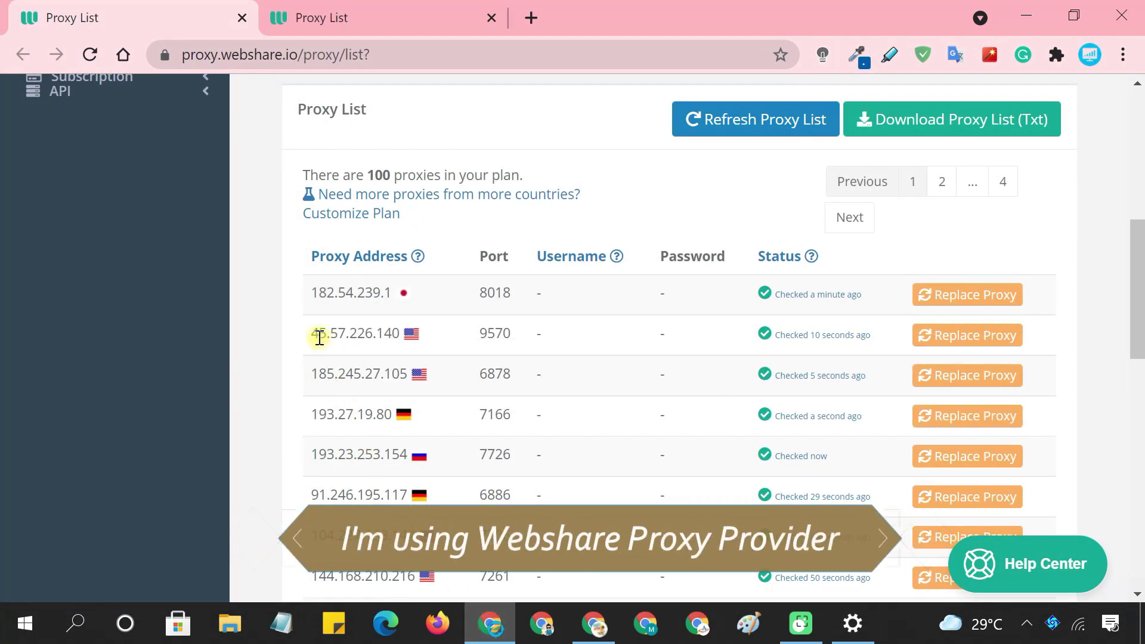
{"action": "left_click_drag", "start_coordinate": [312, 336], "coordinate": [401, 335]}
{"action": "key", "text": "ctrl+c"}
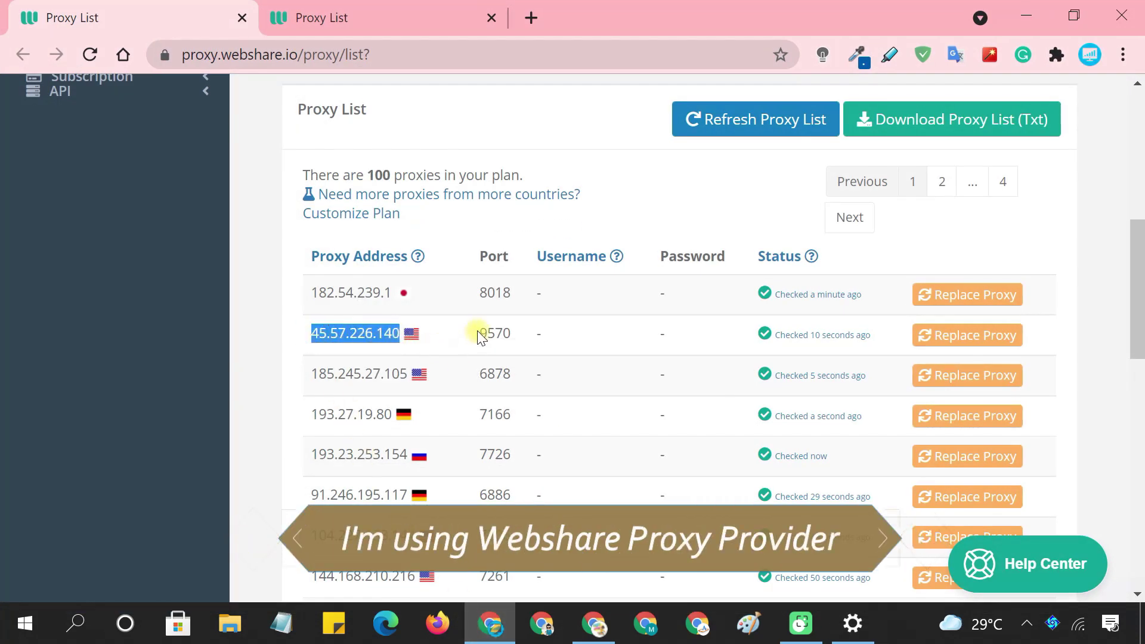
{"action": "left_click_drag", "start_coordinate": [479, 333], "coordinate": [512, 333]}
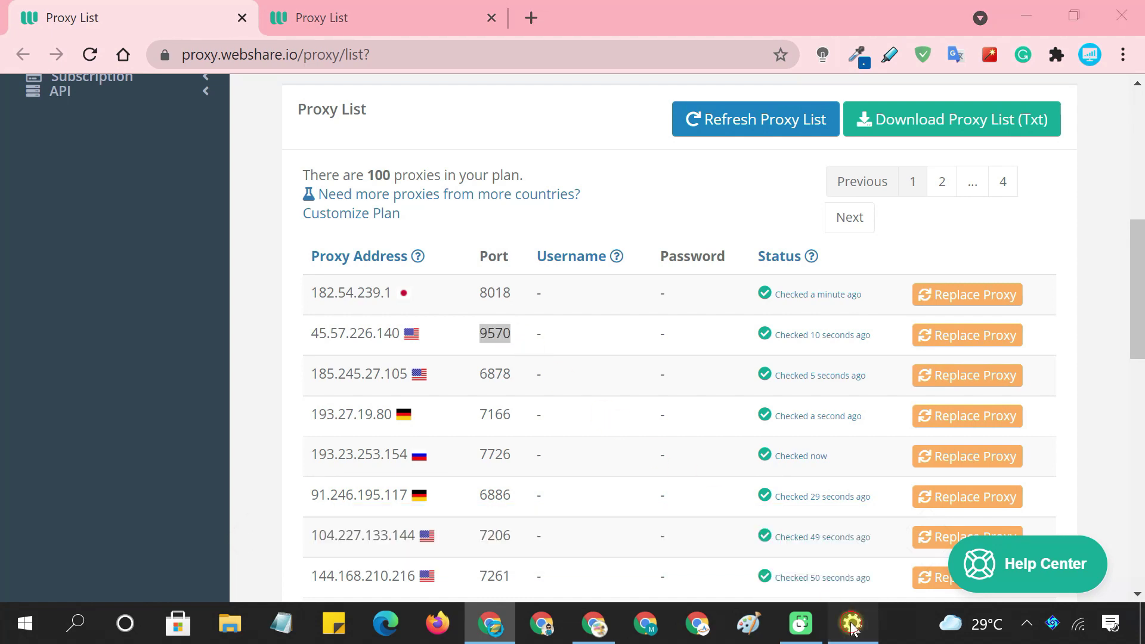
Save the manual proxy as 45.57.226.140 port 9570, bypassing youtube.com and facebook.com.
{"action": "left_click", "coordinate": [852, 623]}
{"action": "left_click", "coordinate": [419, 327]}
{"action": "key", "text": "ctrl+v"}
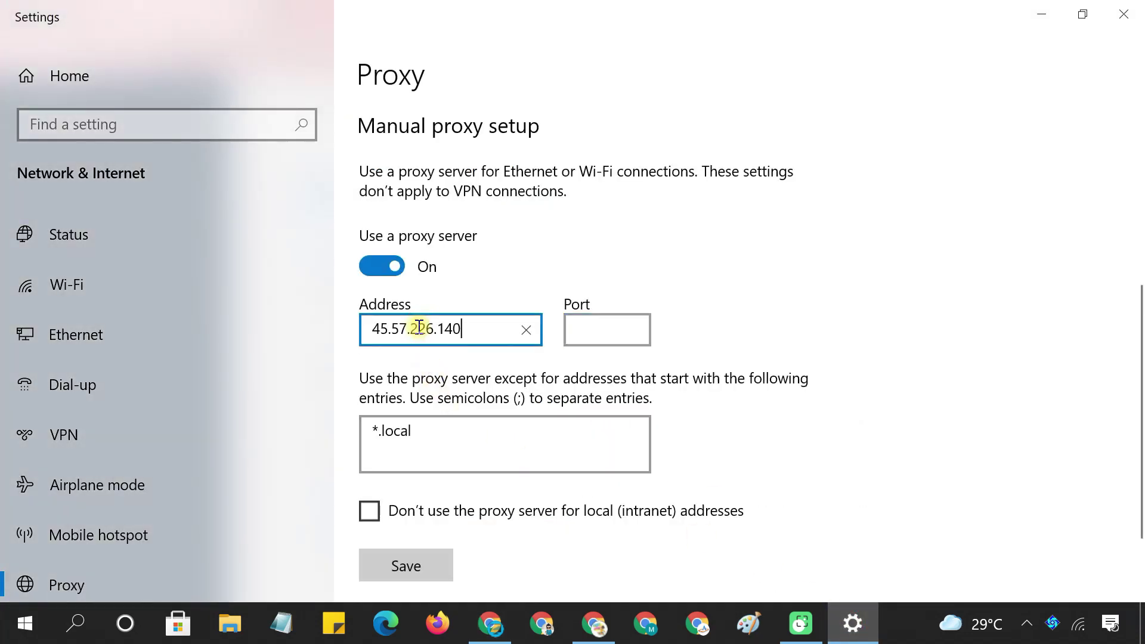
{"action": "left_click", "coordinate": [591, 335]}
{"action": "type", "text": "9570"}
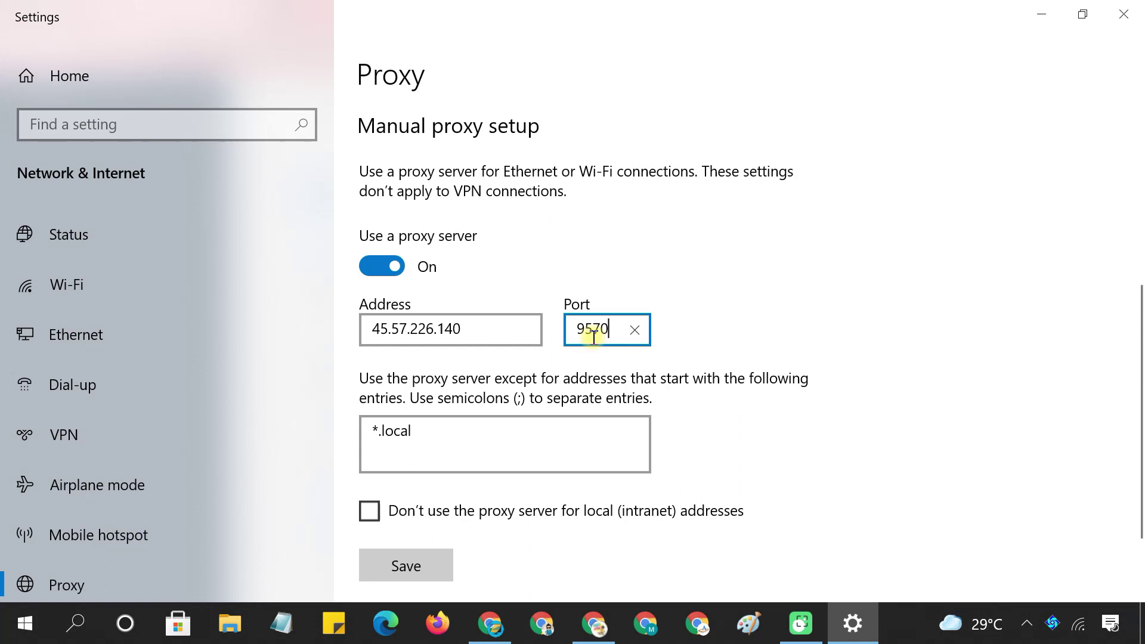
{"action": "left_click", "coordinate": [435, 435]}
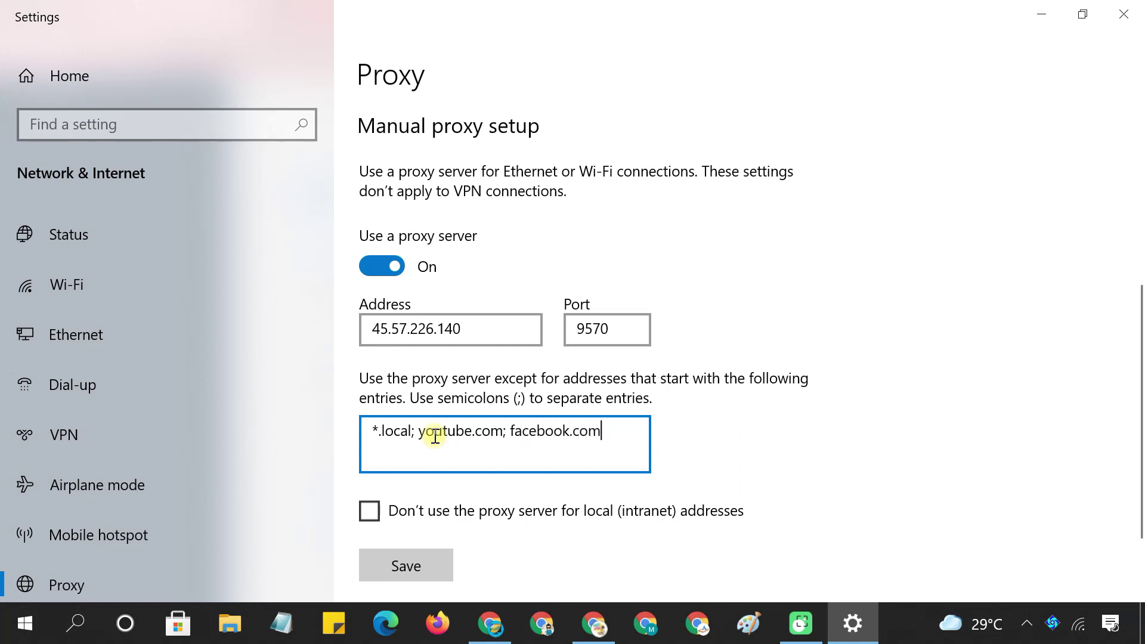
{"action": "left_click", "coordinate": [425, 563]}
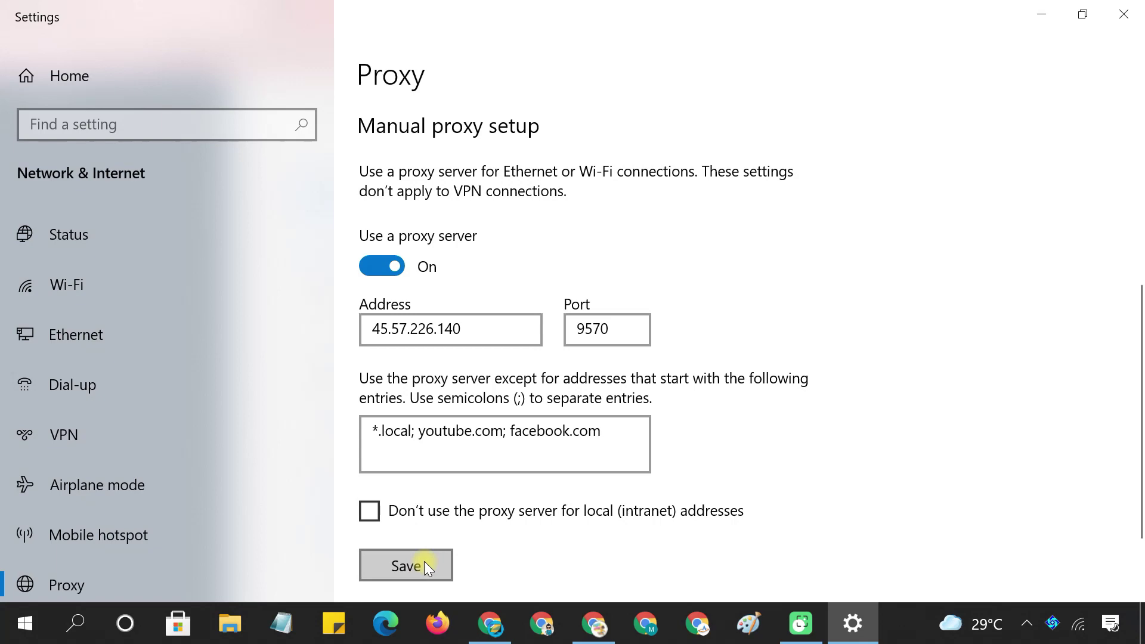
{"action": "left_click", "coordinate": [600, 633]}
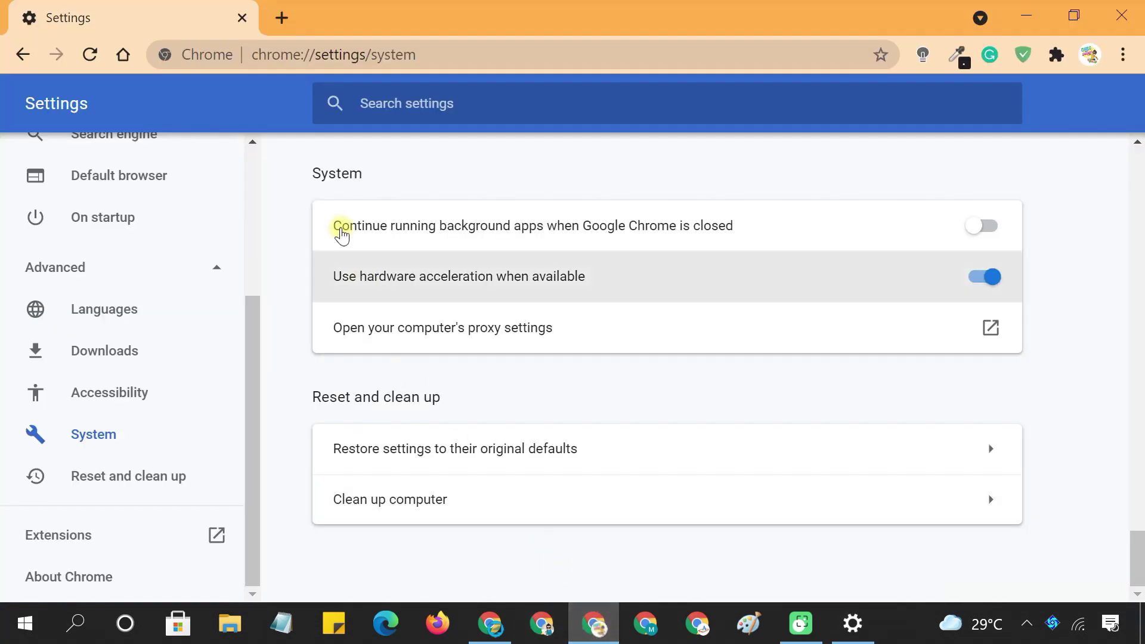
Load whatismyipaddress.com in a new tab and confirm IP 45.57.226.140 in California.
{"action": "left_click", "coordinate": [285, 24]}
{"action": "left_click", "coordinate": [301, 53]}
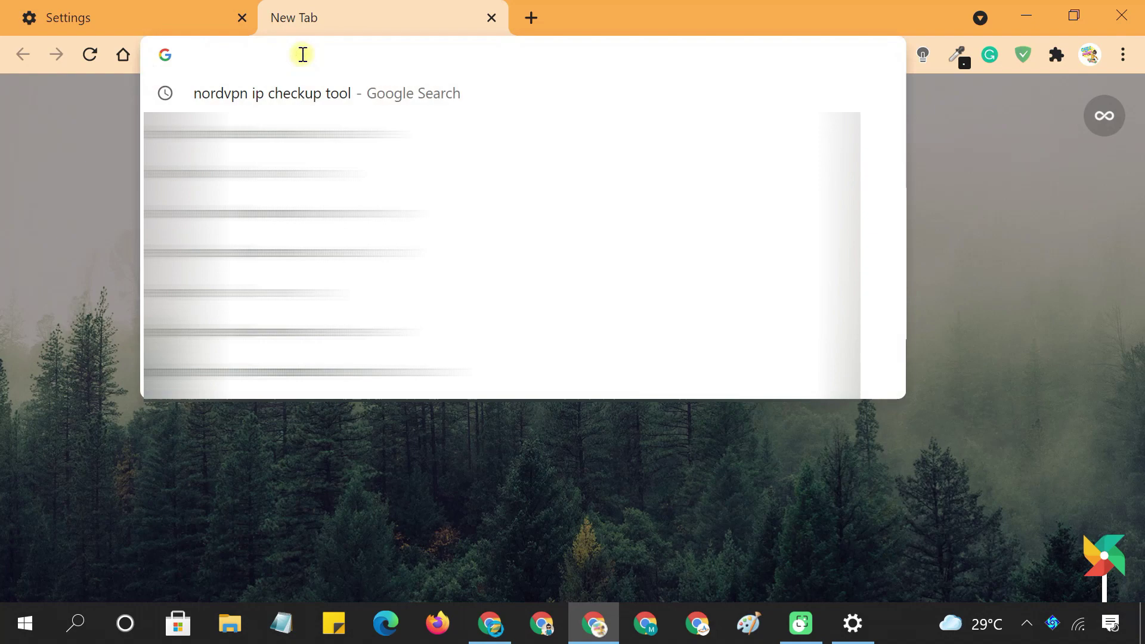
{"action": "type", "text": "whatismyipaddress.com"}
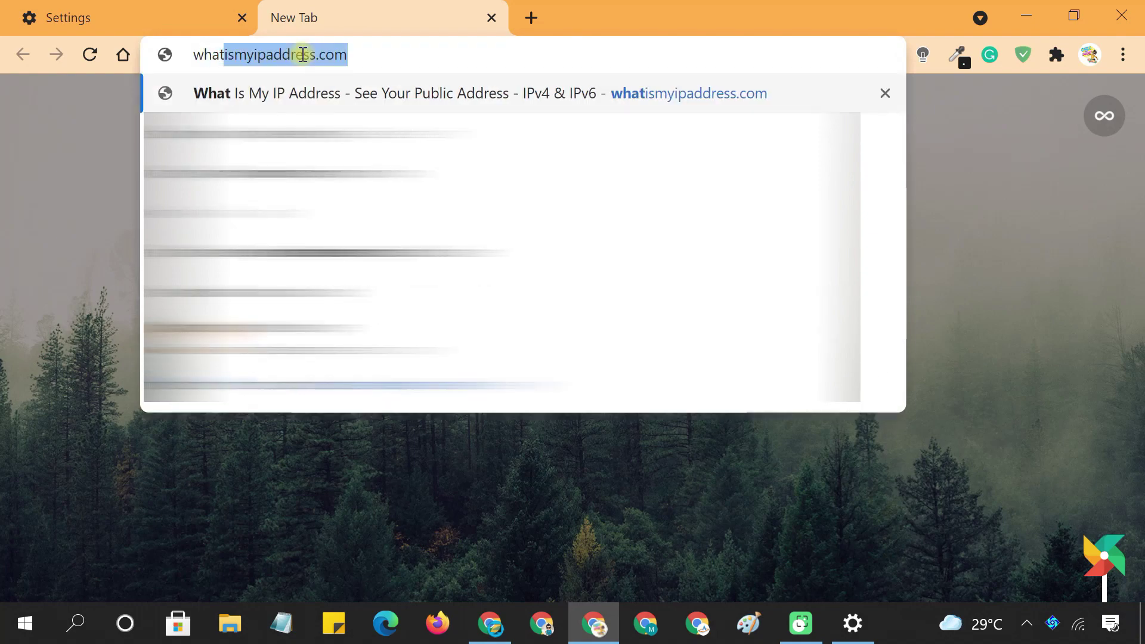
{"action": "key", "text": "Return"}
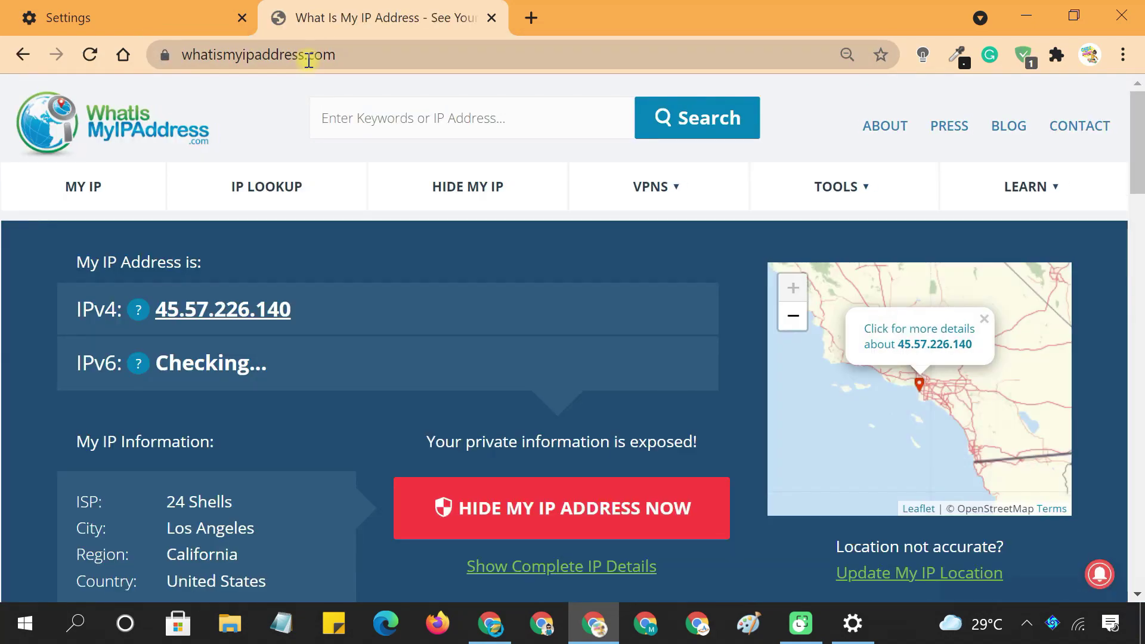
{"action": "left_click_drag", "start_coordinate": [316, 310], "coordinate": [155, 310]}
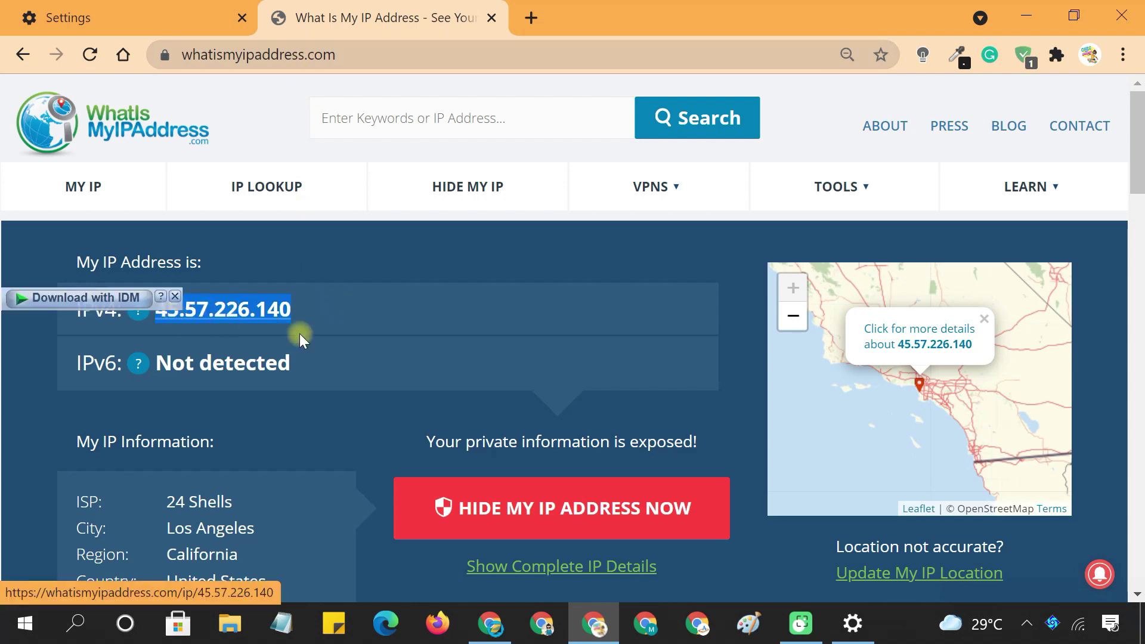
{"action": "left_click", "coordinate": [378, 334]}
{"action": "scroll", "coordinate": [312, 439], "scroll_direction": "down", "scroll_amount": 2}
{"action": "left_click_drag", "start_coordinate": [280, 477], "coordinate": [164, 477]}
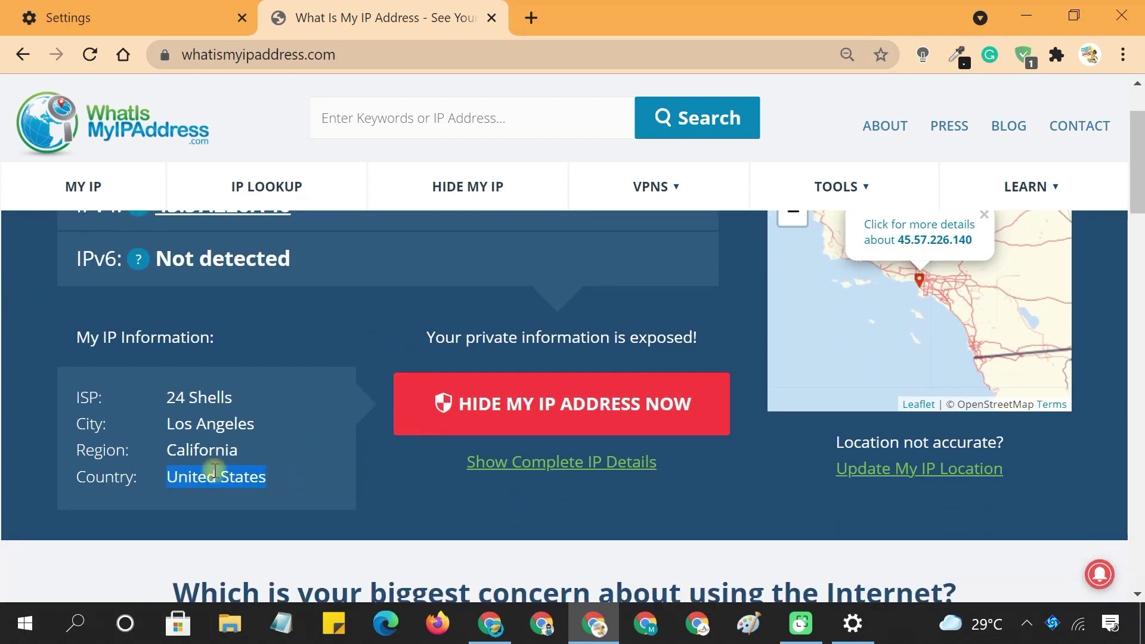
{"action": "left_click_drag", "start_coordinate": [271, 451], "coordinate": [165, 450]}
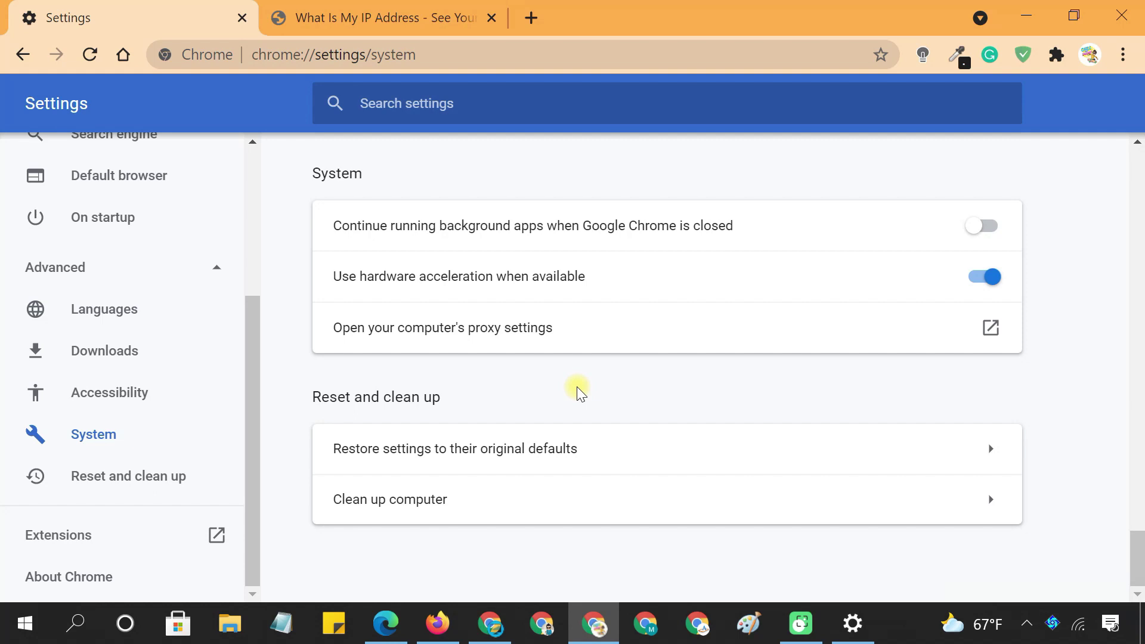
Confirm whatismyipaddress.com shows the Los Angeles IP in Chrome, Firefox and Edge.
{"action": "left_click", "coordinate": [406, 19]}
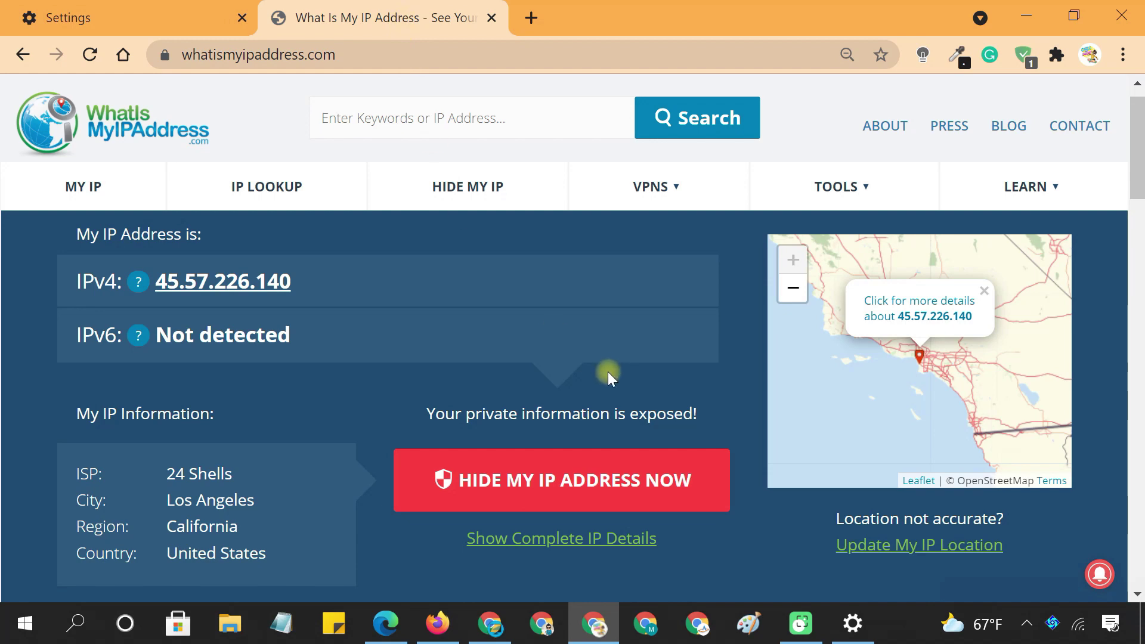
{"action": "left_click", "coordinate": [840, 621]}
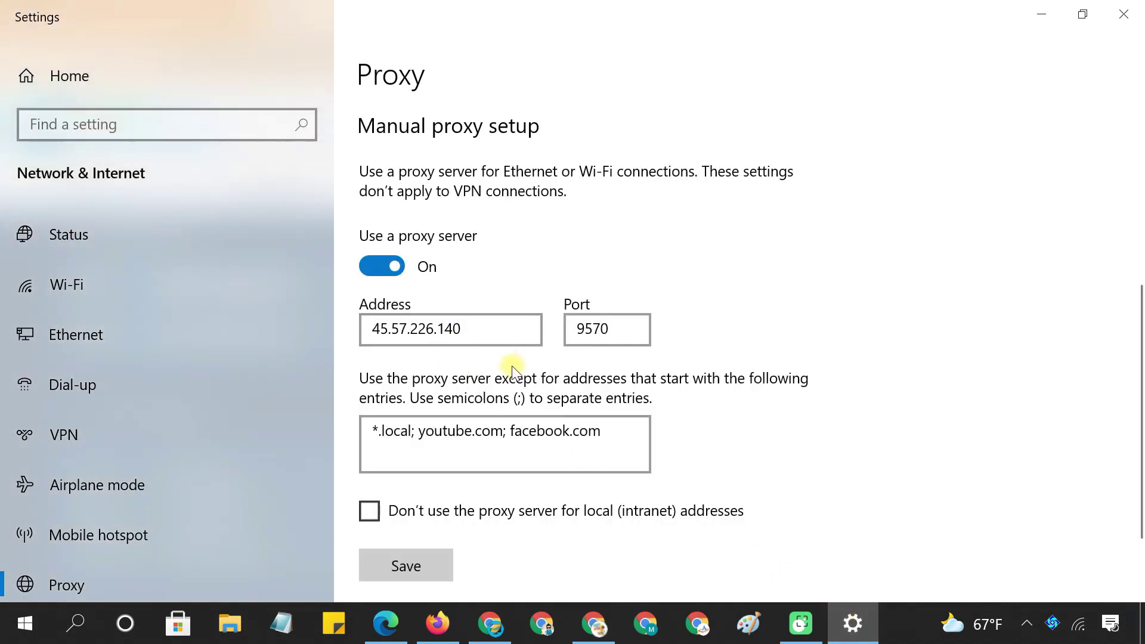
{"action": "left_click", "coordinate": [437, 623]}
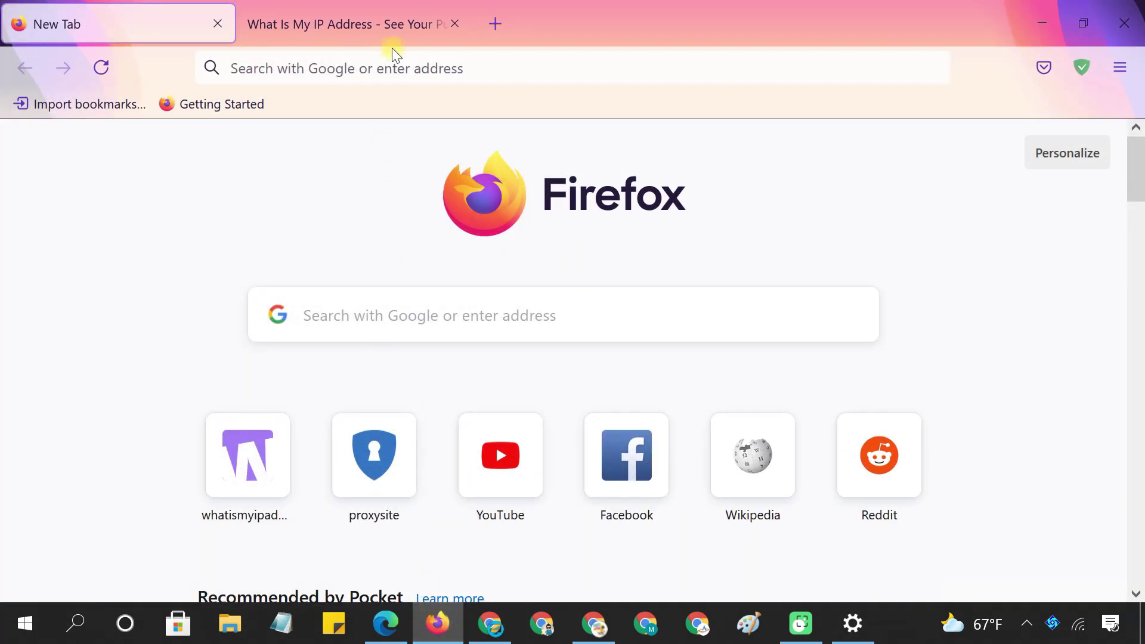
{"action": "left_click", "coordinate": [391, 25]}
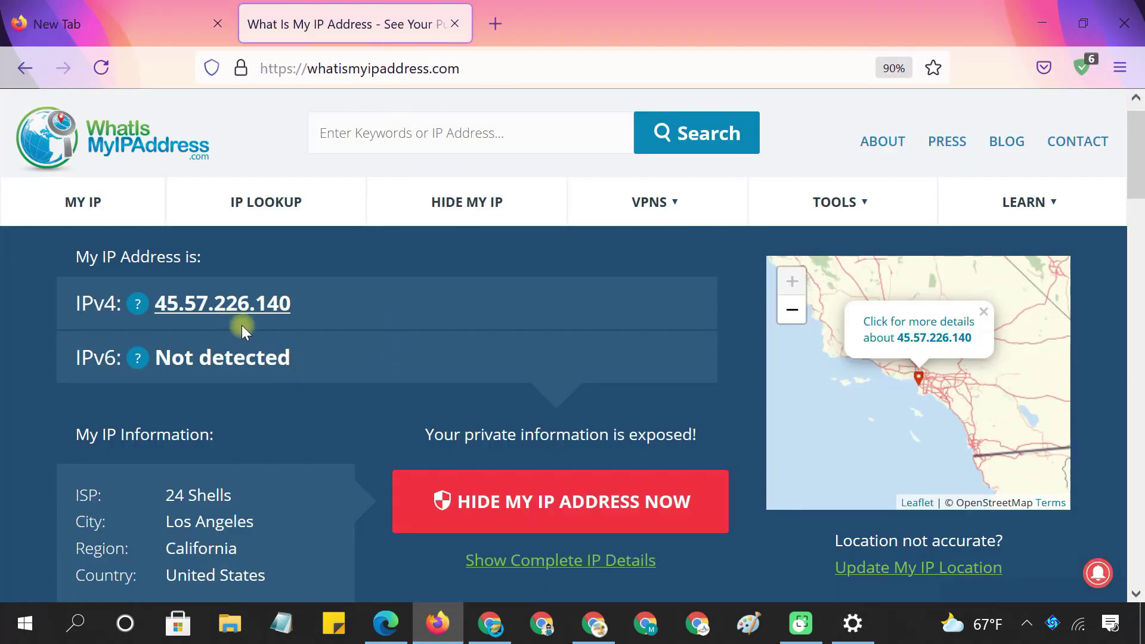
{"action": "left_click", "coordinate": [386, 623]}
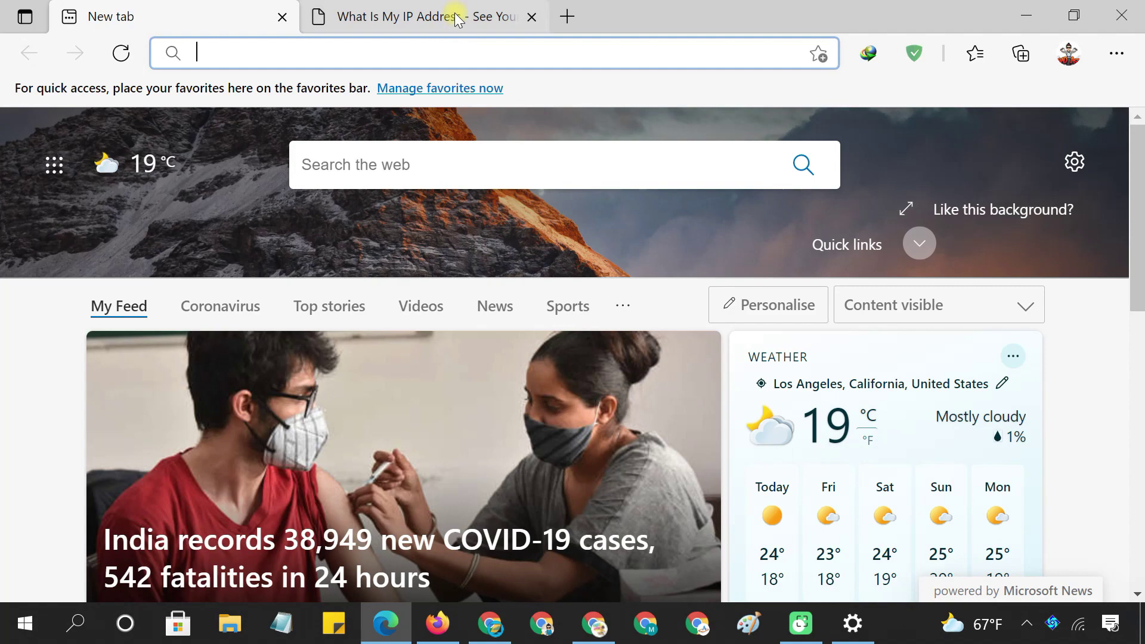
{"action": "left_click", "coordinate": [458, 20]}
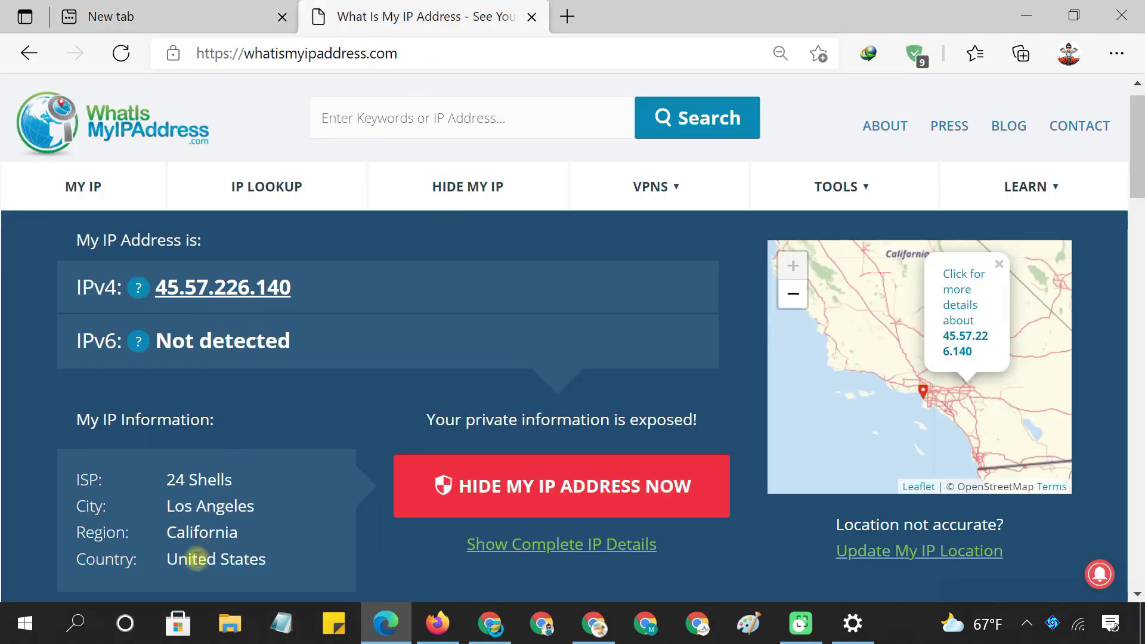
{"action": "left_click", "coordinate": [594, 617]}
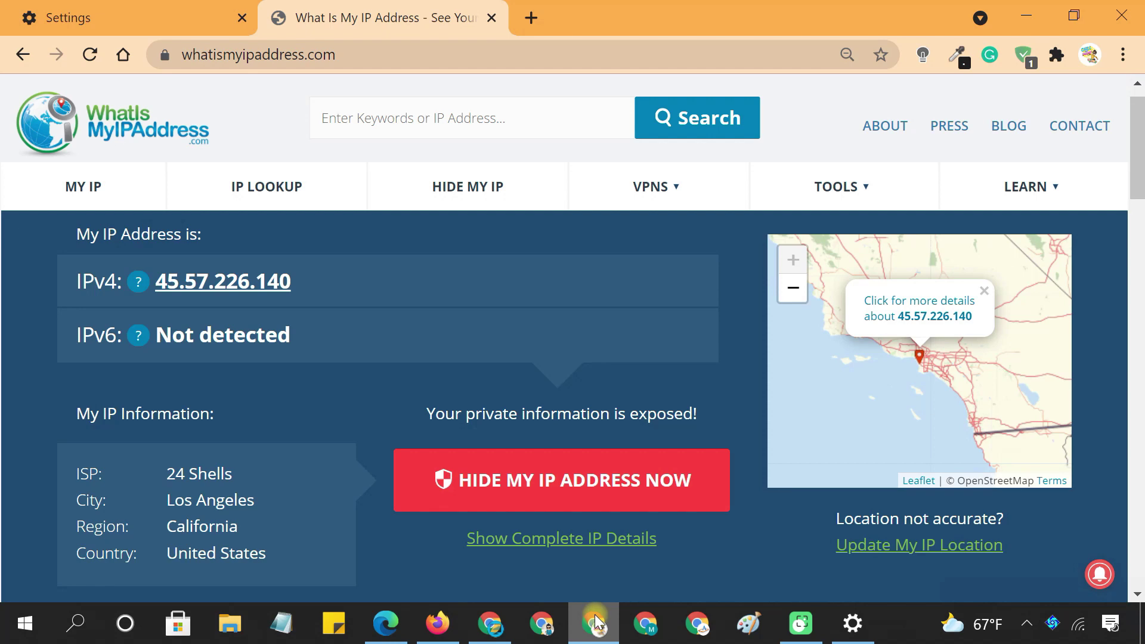
Turn off the Windows manual proxy and minimize Settings, returning to the SwitchyOmega store page.
{"action": "left_click", "coordinate": [852, 623]}
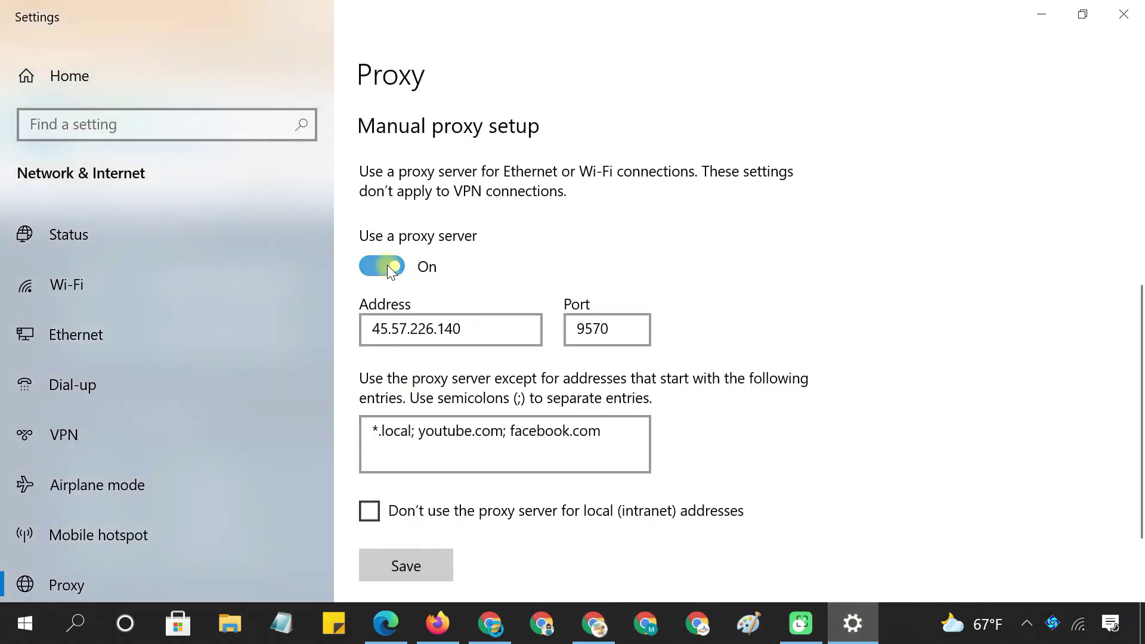
{"action": "left_click", "coordinate": [382, 265]}
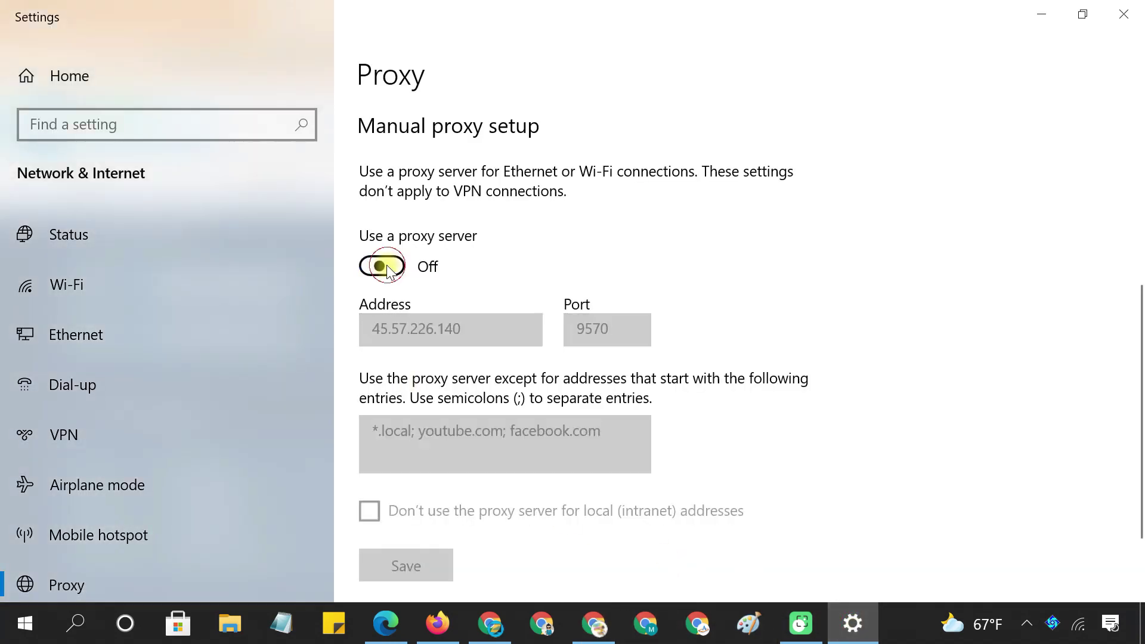
{"action": "left_click", "coordinate": [1041, 14]}
{"action": "left_click_drag", "start_coordinate": [243, 233], "coordinate": [426, 244]}
{"action": "left_click", "coordinate": [456, 253]}
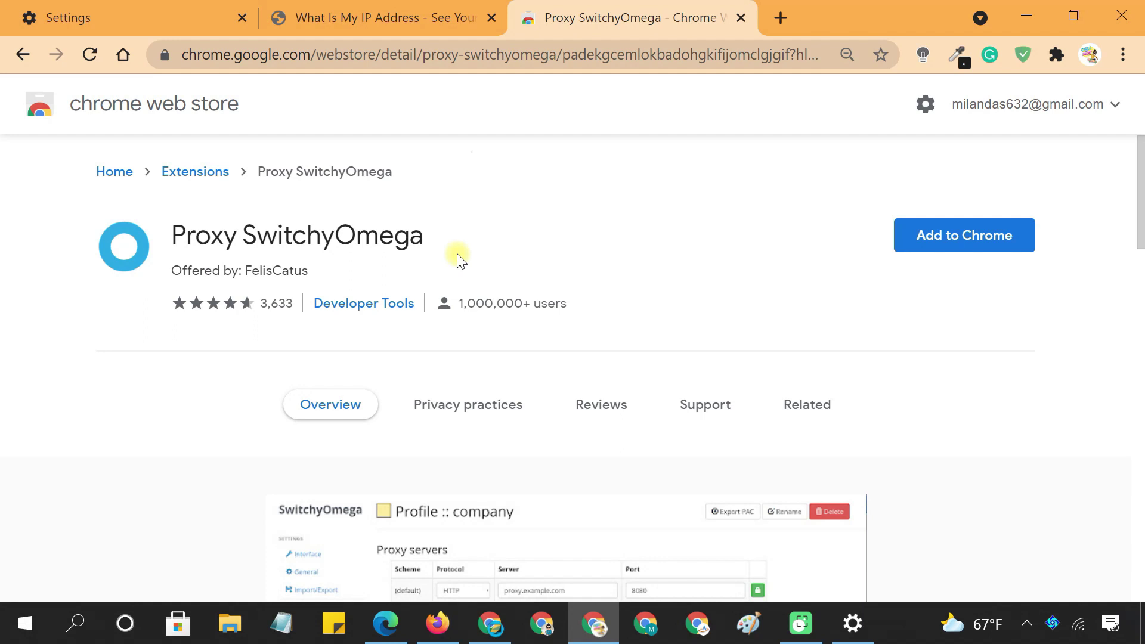
Add Proxy SwitchyOmega to Chrome and close its Welcome to SwitchyOmega guide.
{"action": "left_click", "coordinate": [942, 244]}
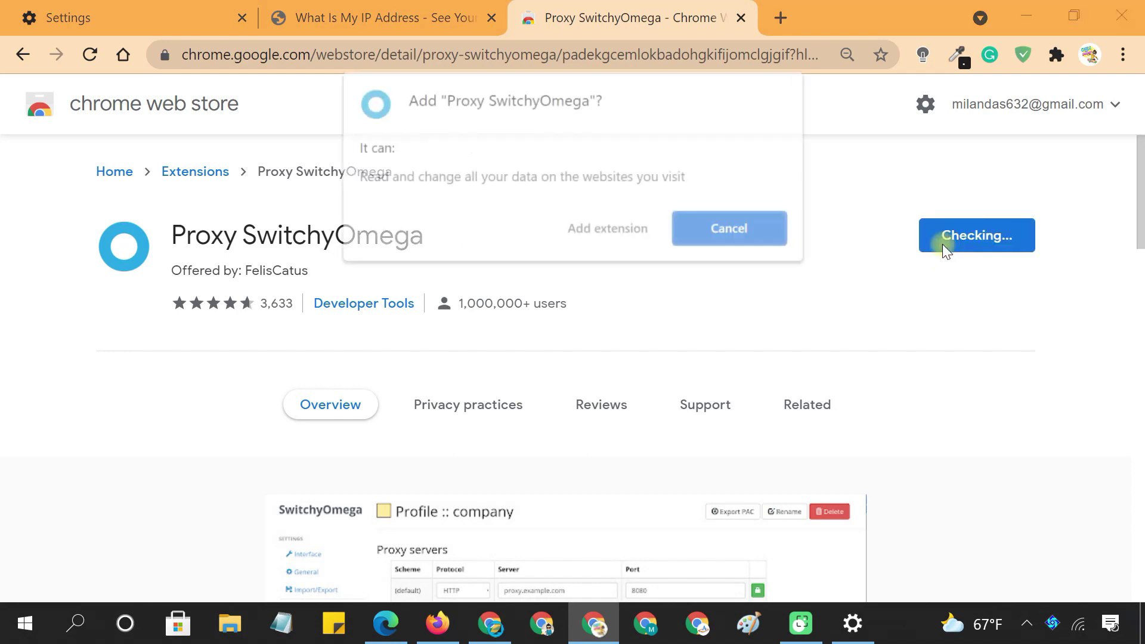
{"action": "left_click", "coordinate": [631, 234]}
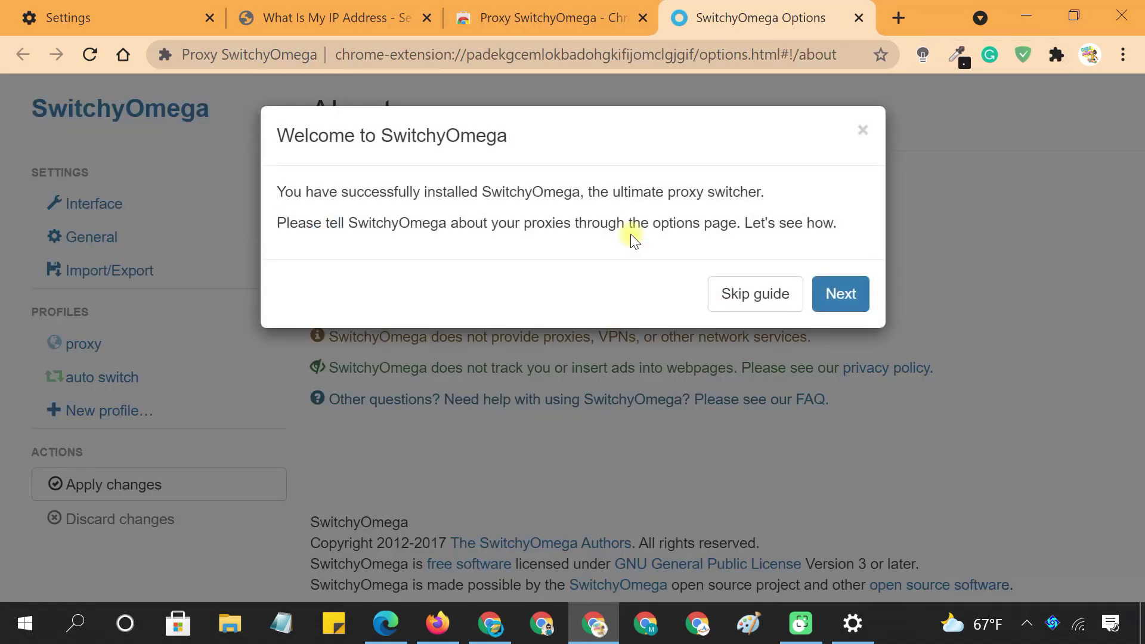
{"action": "left_click", "coordinate": [862, 131]}
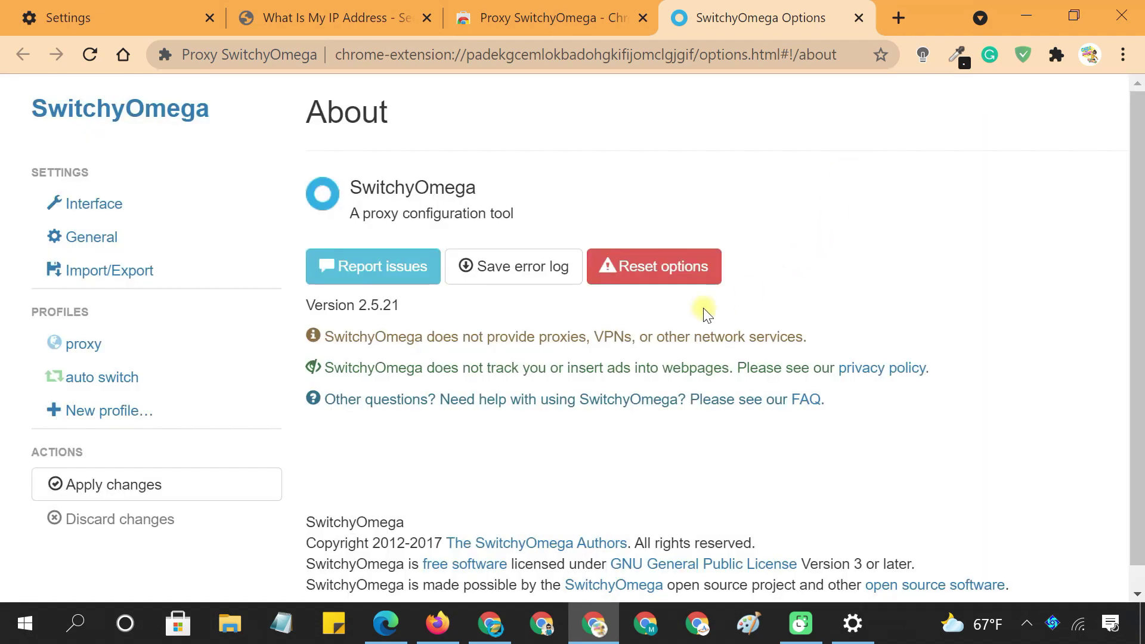
Close the extra tabs, pin SwitchyOmega to the toolbar, and reopen its Options page.
{"action": "left_click", "coordinate": [859, 17]}
{"action": "left_click", "coordinate": [740, 18]}
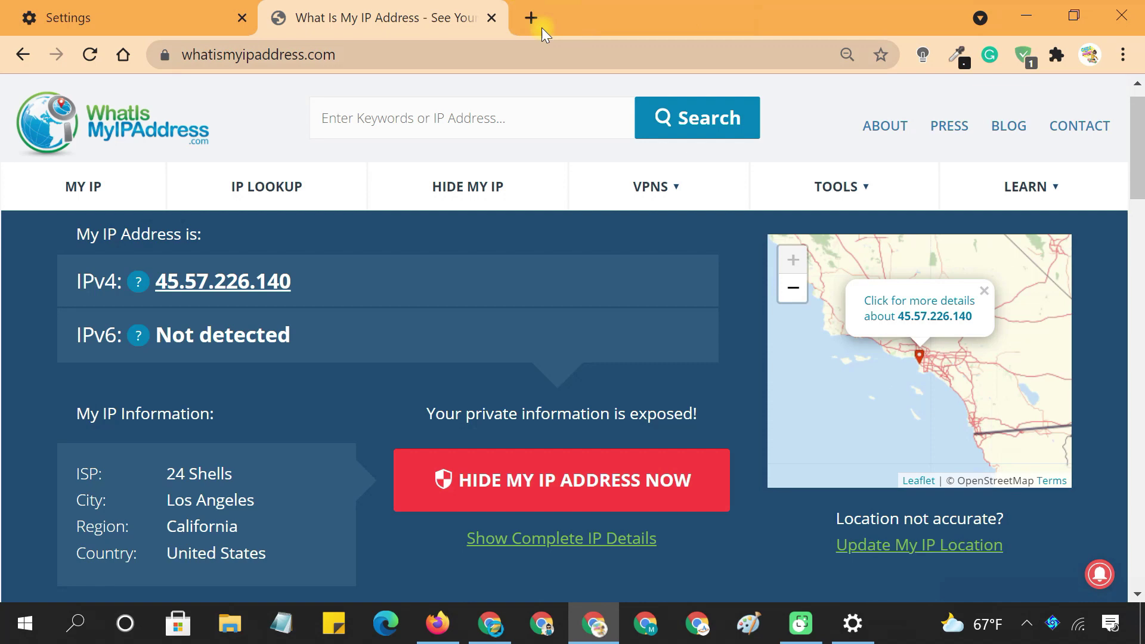
{"action": "left_click", "coordinate": [530, 18]}
{"action": "left_click", "coordinate": [1053, 58]}
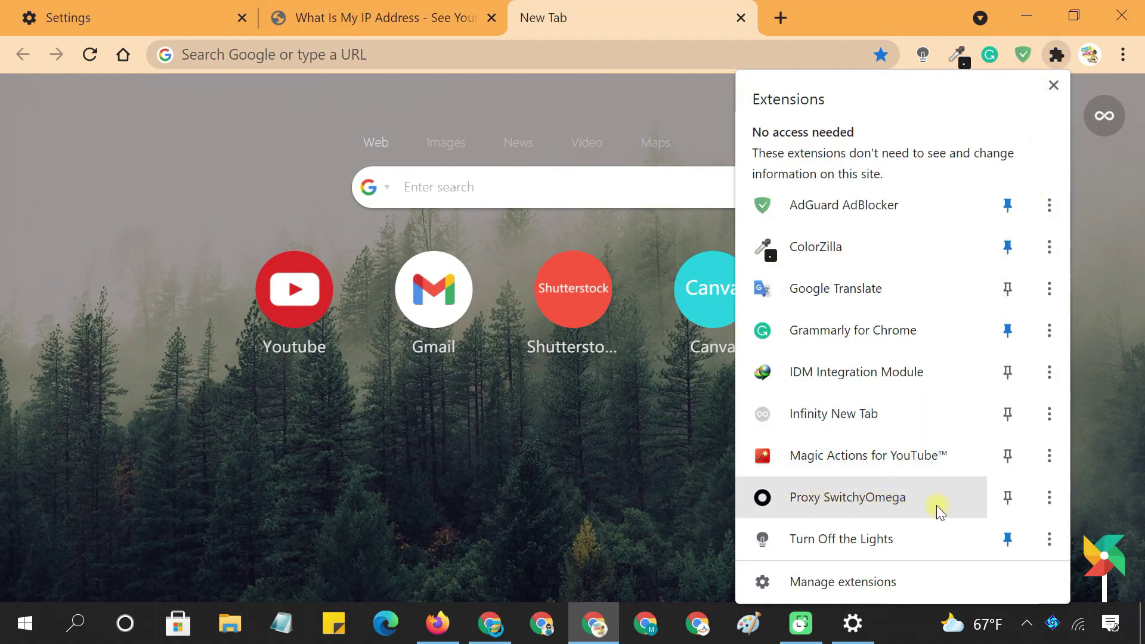
{"action": "left_click", "coordinate": [1006, 497]}
{"action": "left_click", "coordinate": [1080, 175]}
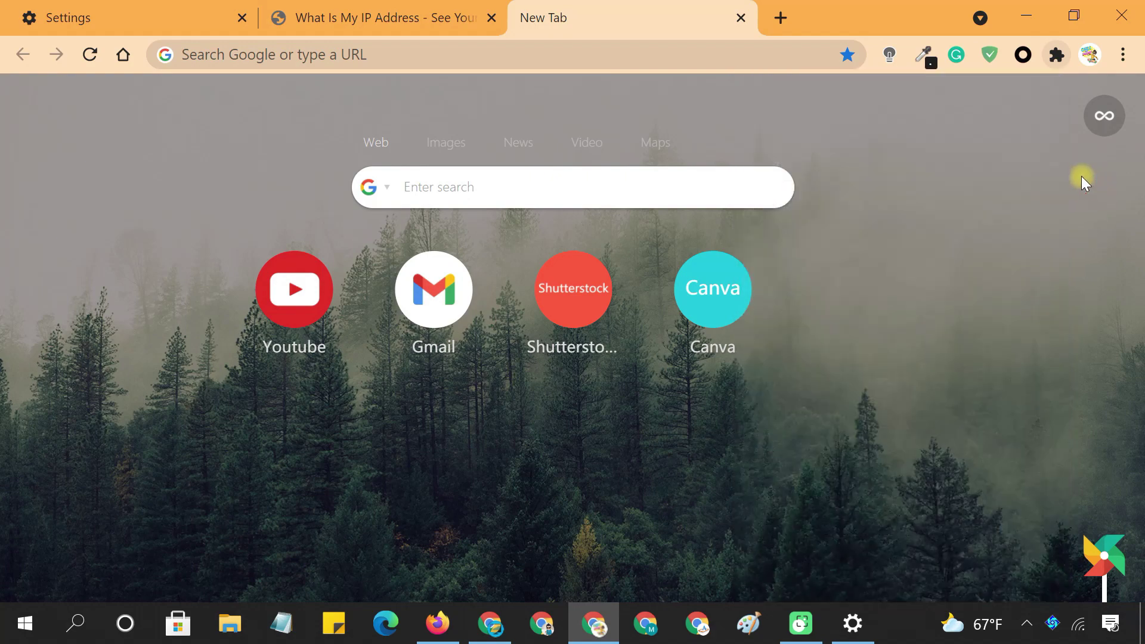
{"action": "right_click", "coordinate": [1023, 56]}
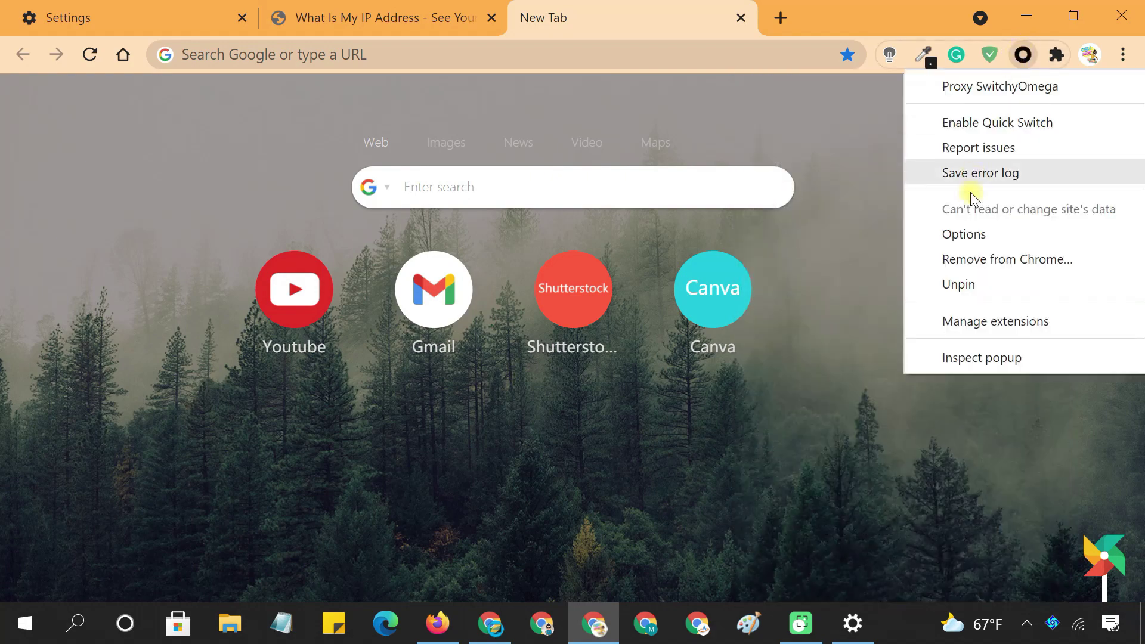
{"action": "left_click", "coordinate": [982, 236]}
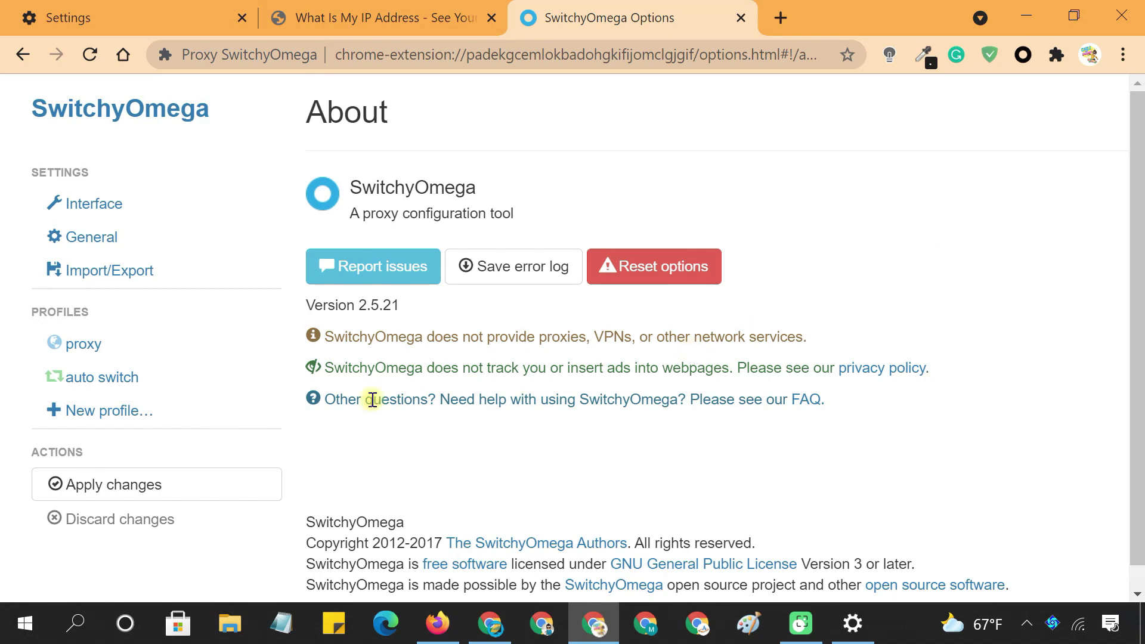
Create a new Proxy Profile in SwitchyOmega named 'US Proxy 1'.
{"action": "left_click", "coordinate": [123, 415]}
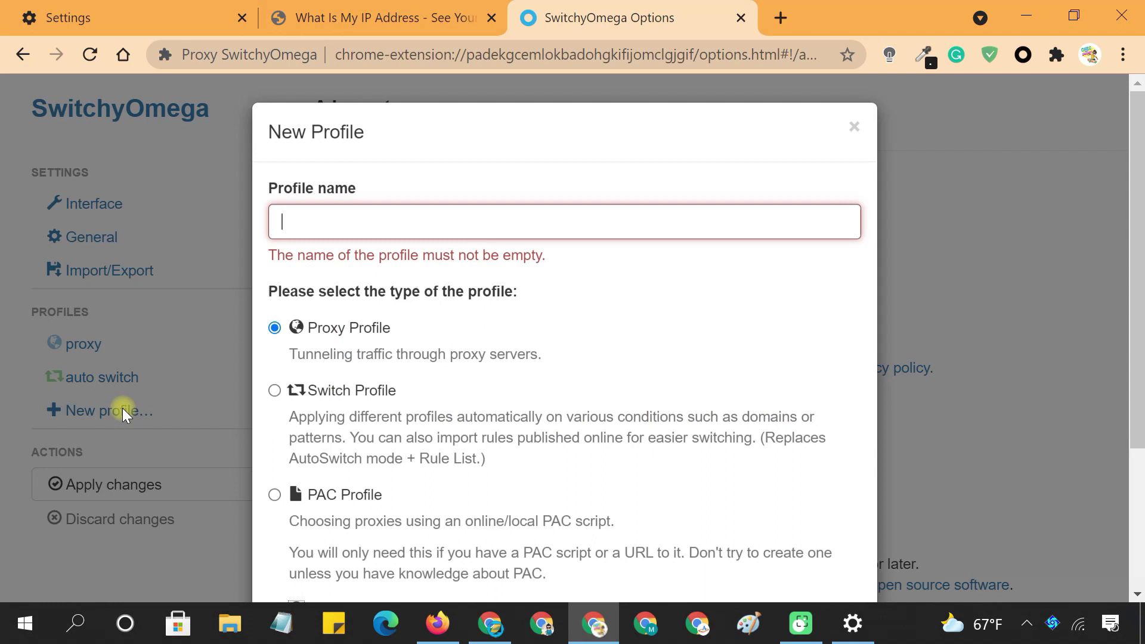
{"action": "left_click", "coordinate": [327, 227]}
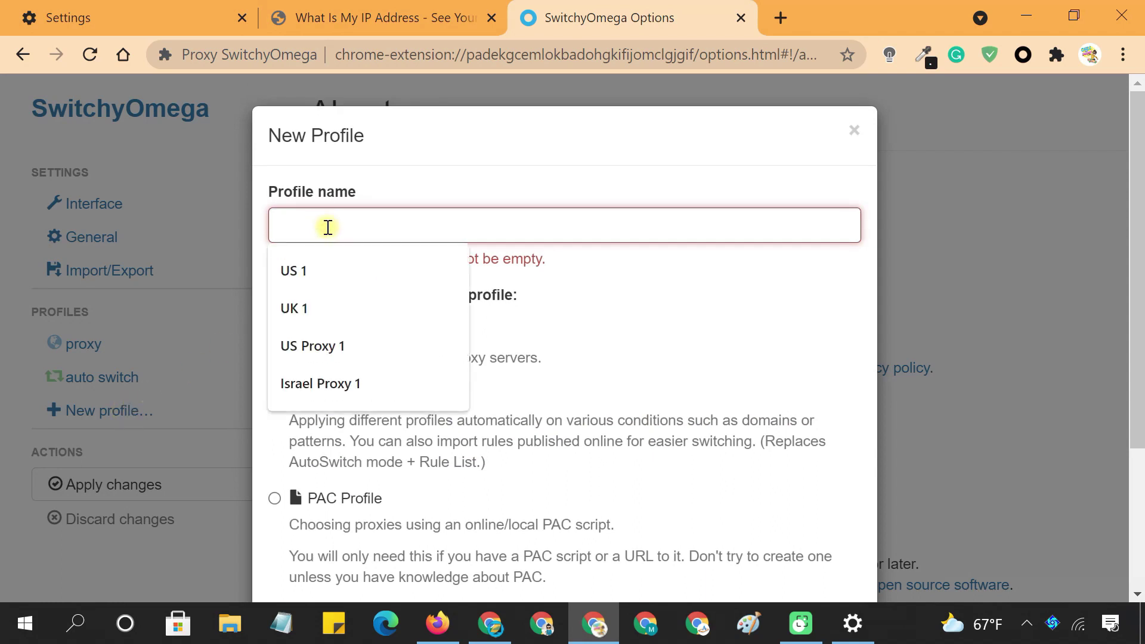
{"action": "type", "text": "US Proxy "}
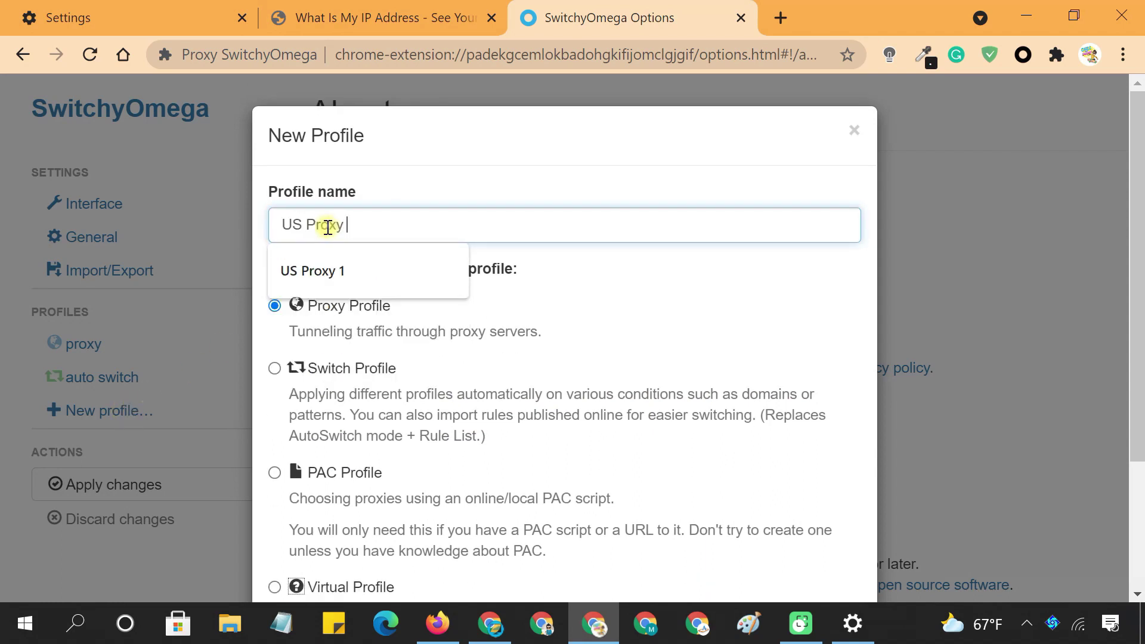
{"action": "type", "text": "1"}
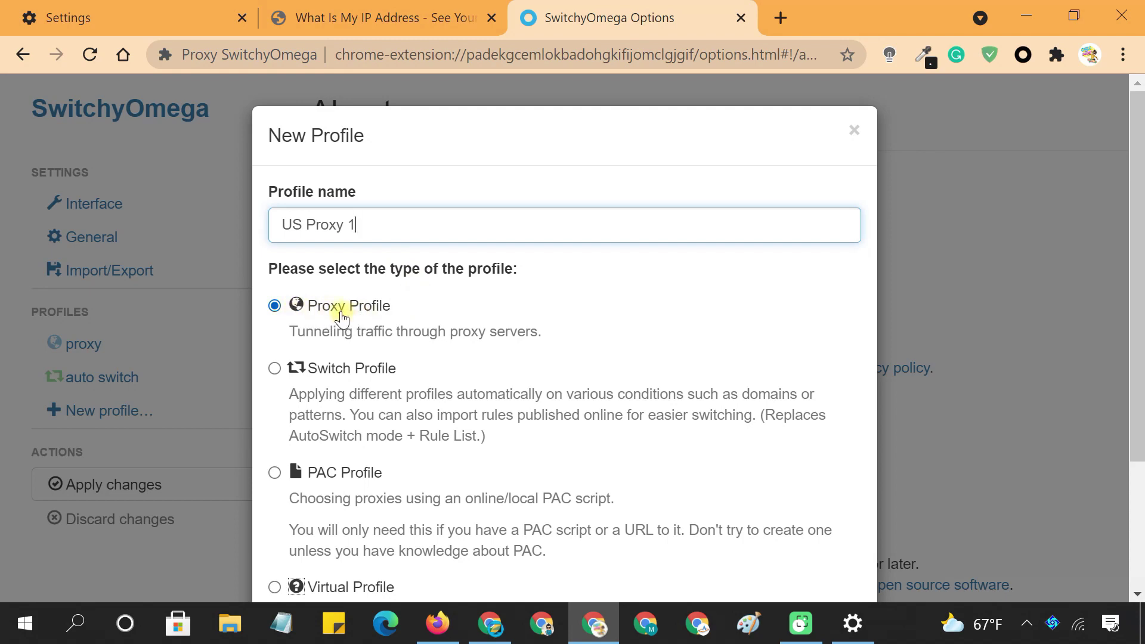
{"action": "scroll", "coordinate": [565, 332], "scroll_direction": "down", "scroll_amount": 3}
{"action": "left_click", "coordinate": [825, 539]}
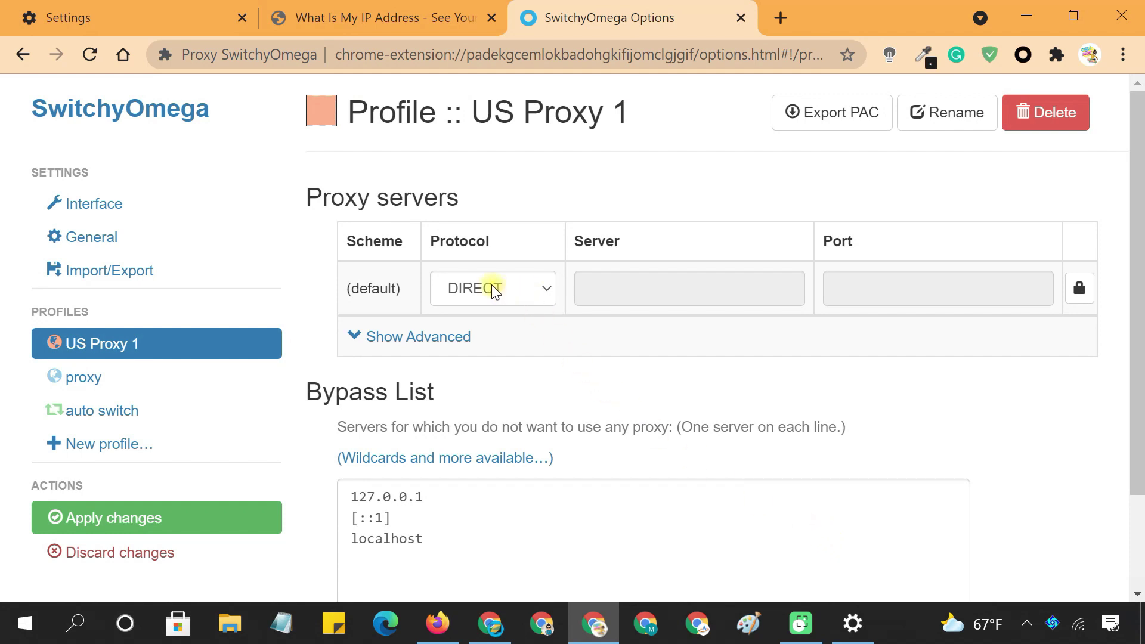
Set the profile's protocol to HTTP and clear the placeholder server and port.
{"action": "left_click", "coordinate": [494, 290]}
{"action": "left_click", "coordinate": [499, 334]}
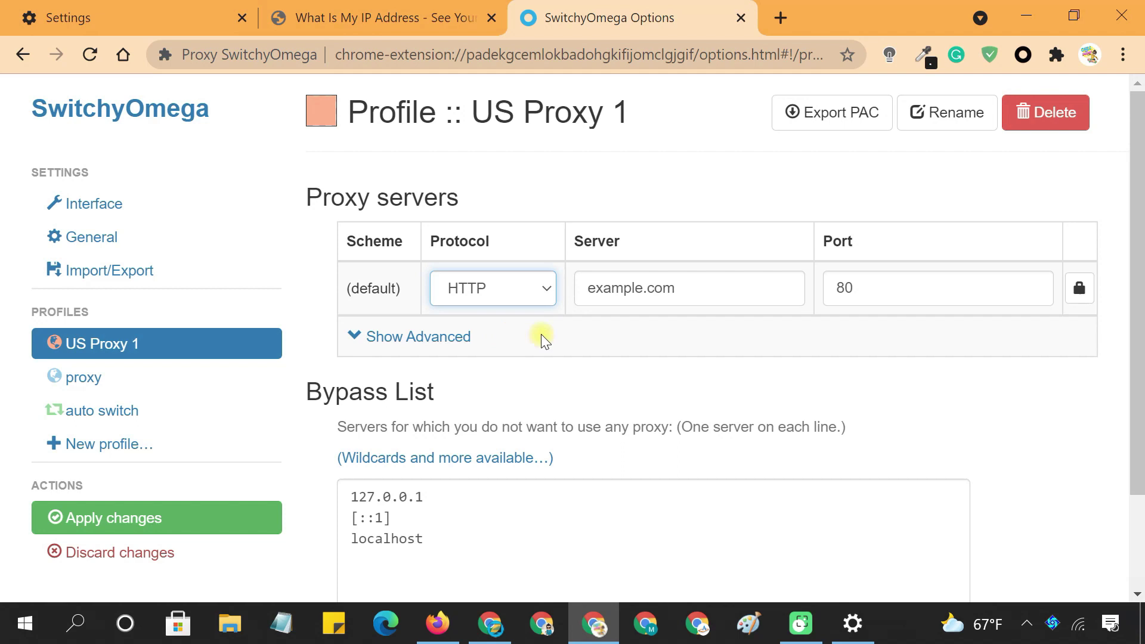
{"action": "left_click_drag", "start_coordinate": [708, 287], "coordinate": [587, 289]}
{"action": "key", "text": "BackSpace"}
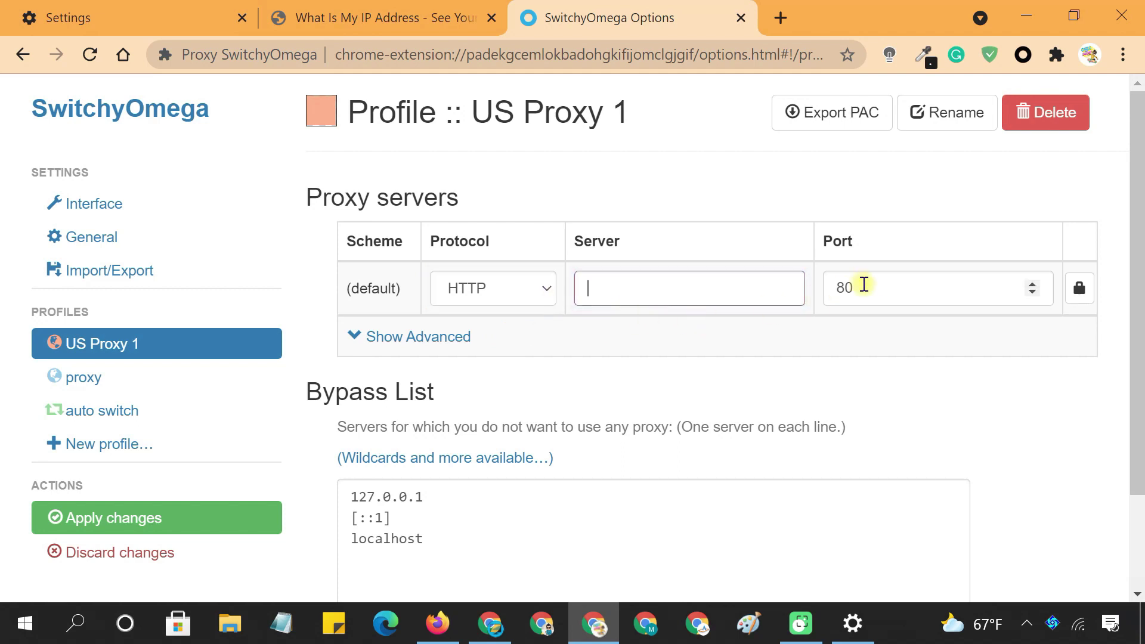
{"action": "left_click_drag", "start_coordinate": [864, 287], "coordinate": [807, 289]}
{"action": "key", "text": "BackSpace"}
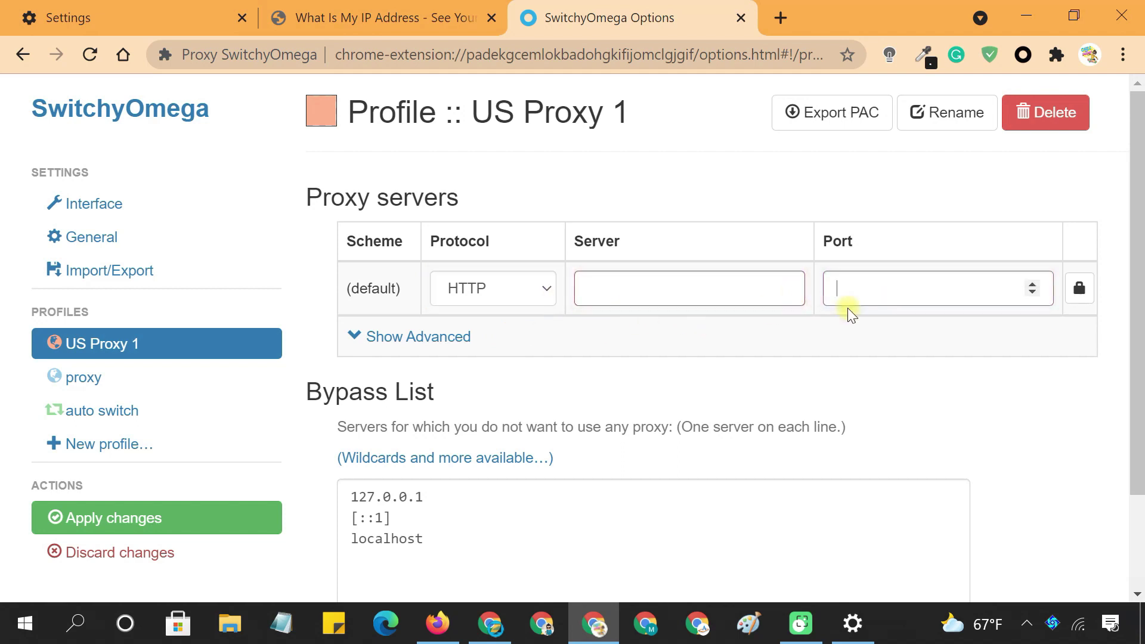
Enter server 45.57.226.140, copied from Webshare, with port 9570.
{"action": "left_click", "coordinate": [490, 623]}
{"action": "left_click_drag", "start_coordinate": [401, 332], "coordinate": [307, 332]}
{"action": "key", "text": "ctrl+c"}
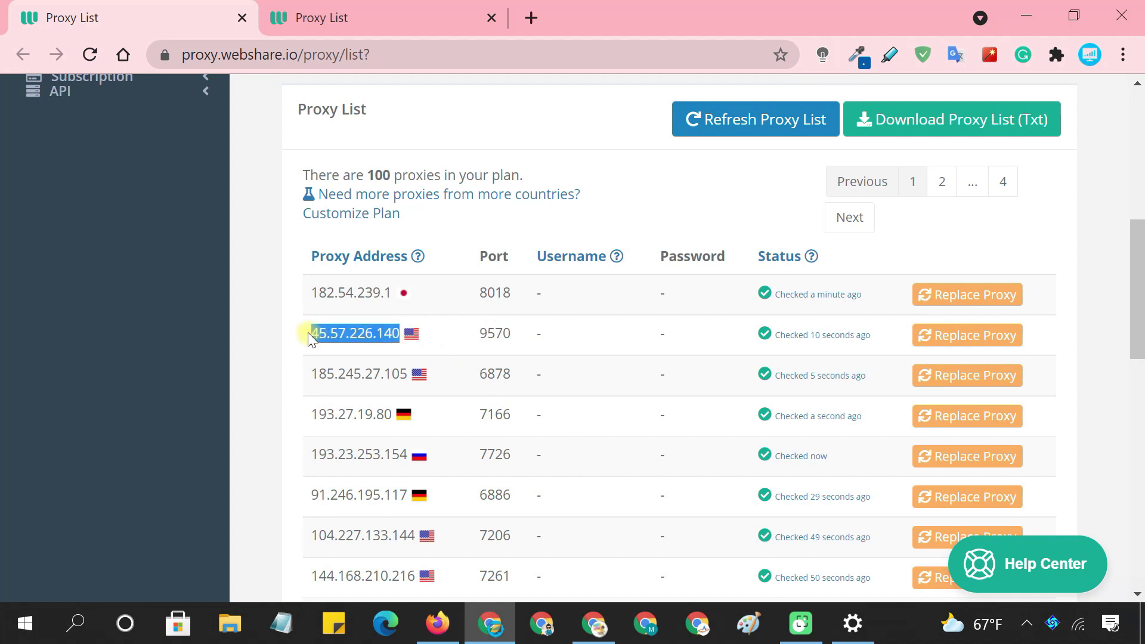
{"action": "left_click", "coordinate": [593, 622]}
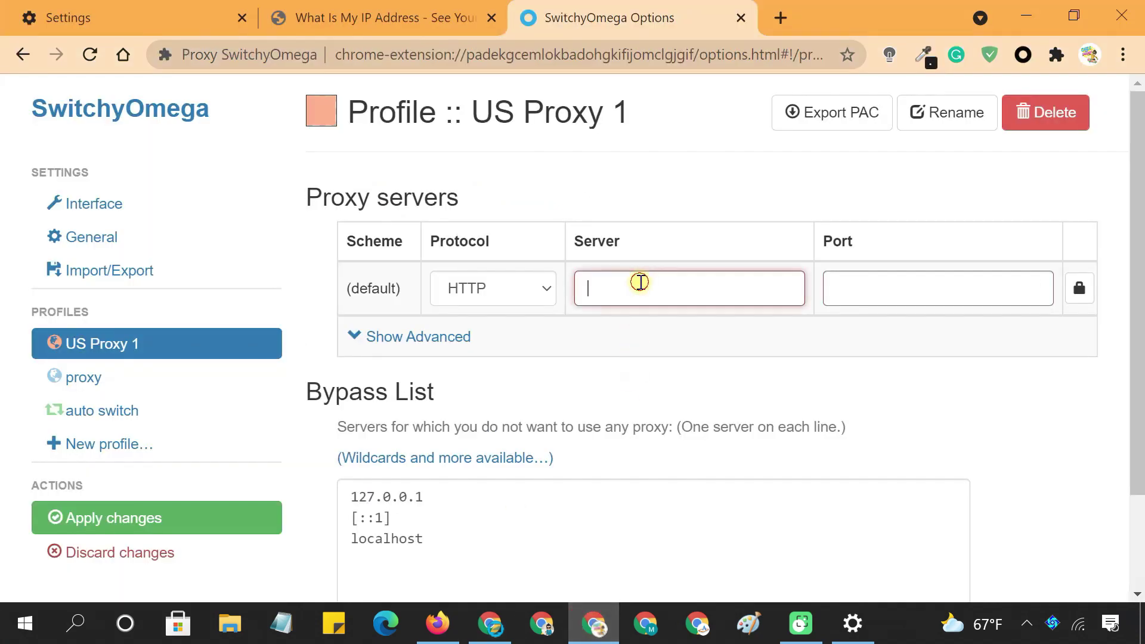
{"action": "key", "text": "ctrl+v"}
{"action": "left_click", "coordinate": [864, 290]}
{"action": "type", "text": "9"}
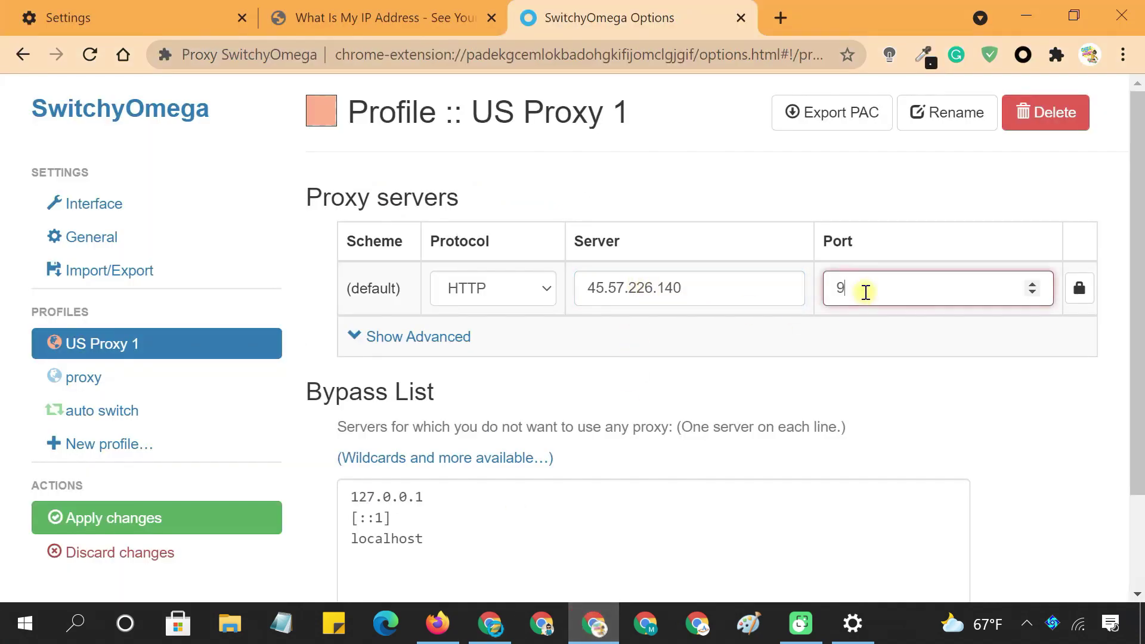
{"action": "type", "text": "570"}
{"action": "left_click", "coordinate": [890, 331]}
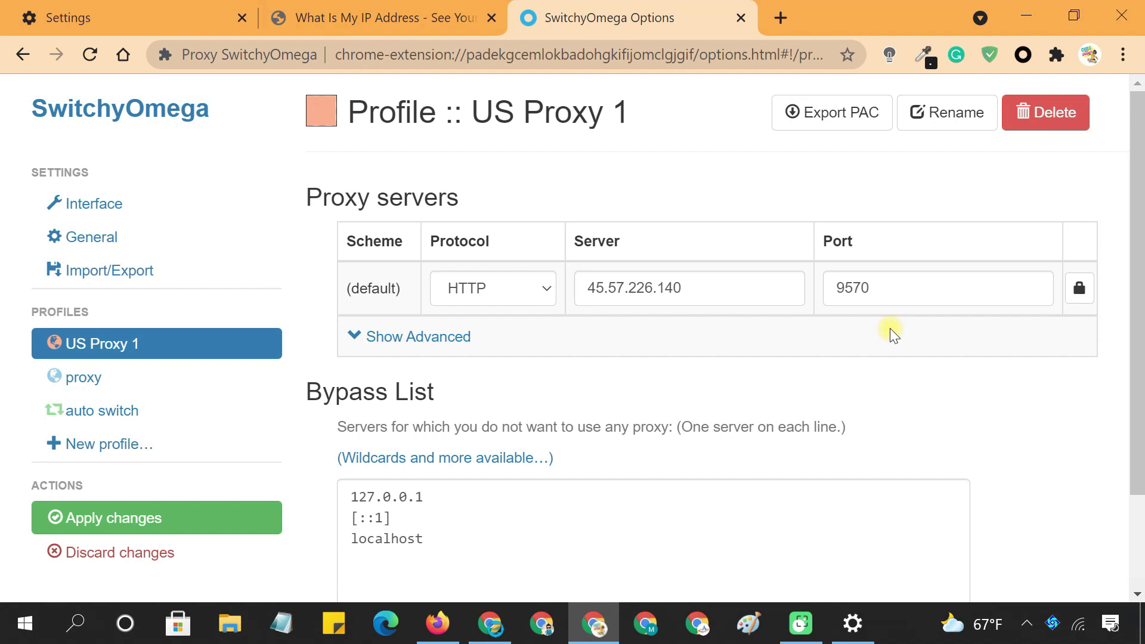
Switch Webshare to Username/Password auth and paste the proxy username into the authentication dialog.
{"action": "left_click", "coordinate": [1079, 289]}
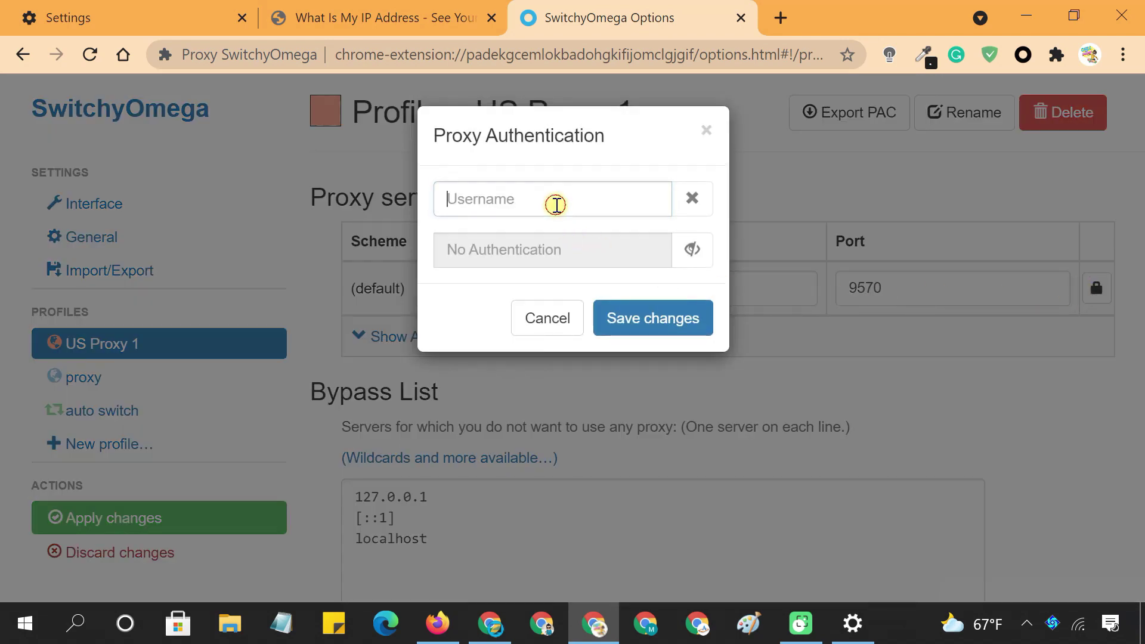
{"action": "left_click", "coordinate": [555, 200]}
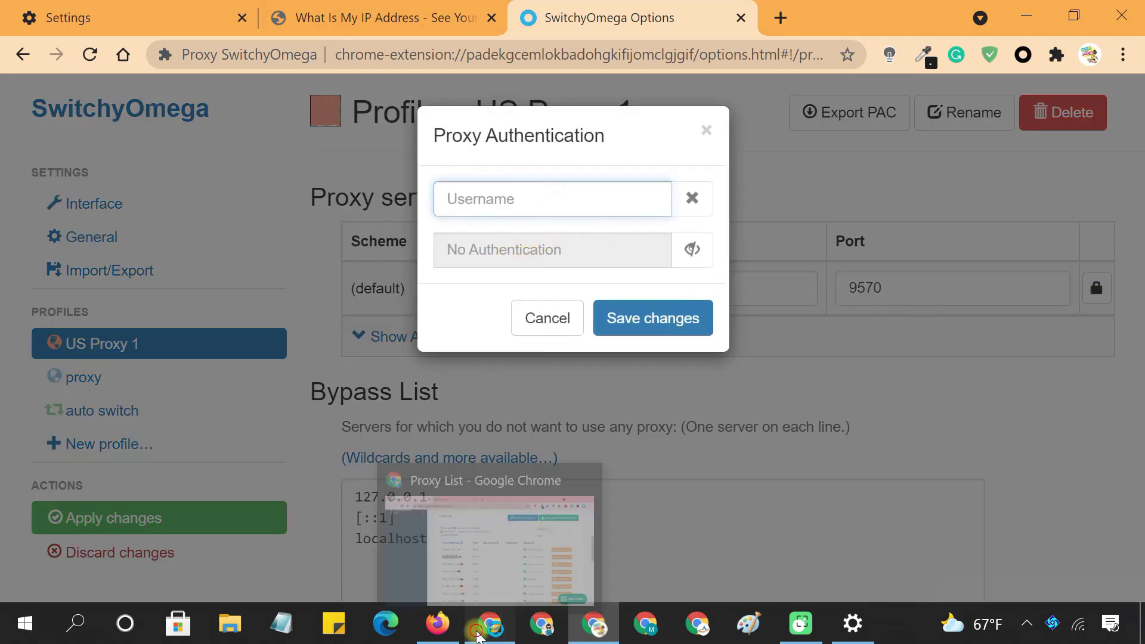
{"action": "left_click", "coordinate": [490, 623]}
{"action": "scroll", "coordinate": [689, 442], "scroll_direction": "up", "scroll_amount": 5}
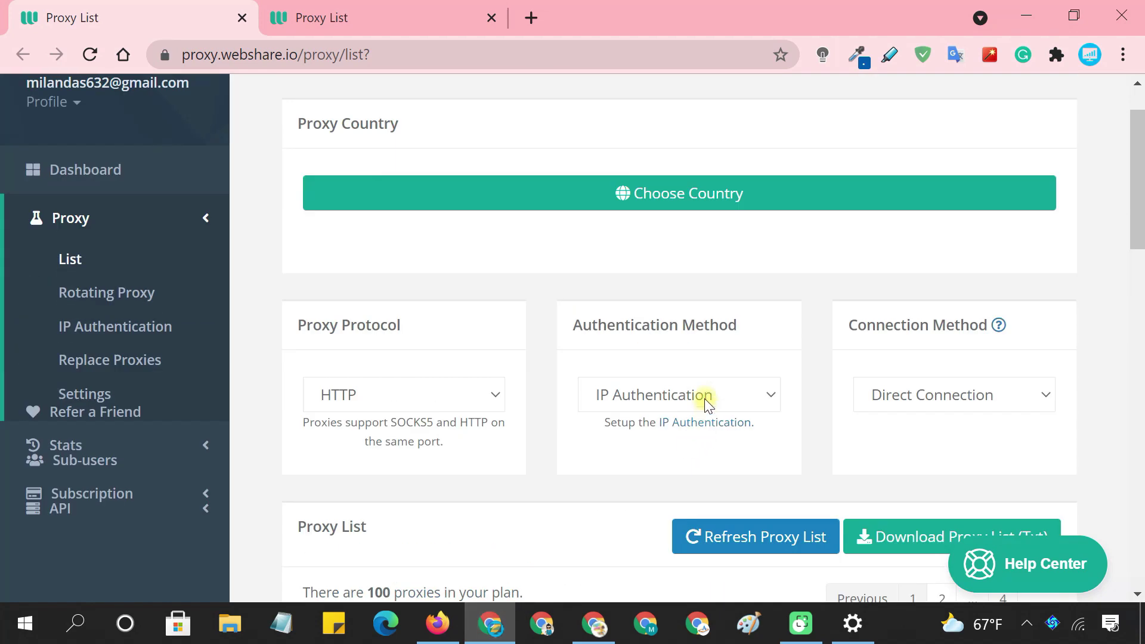
{"action": "left_click", "coordinate": [707, 404]}
{"action": "left_click", "coordinate": [710, 425]}
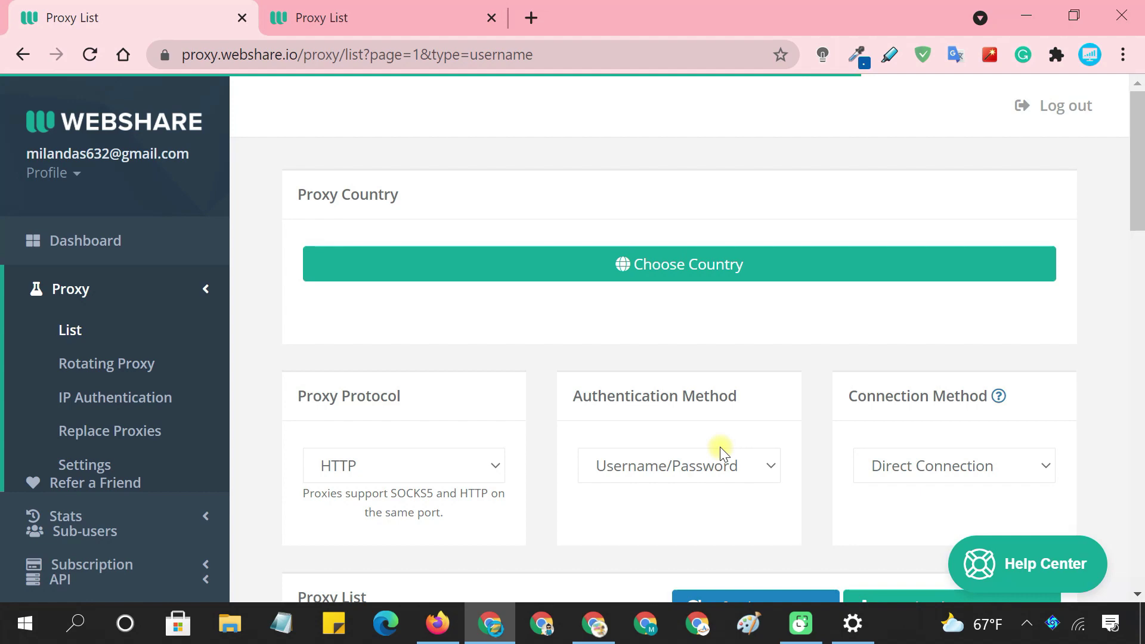
{"action": "scroll", "coordinate": [720, 445], "scroll_direction": "down", "scroll_amount": 7}
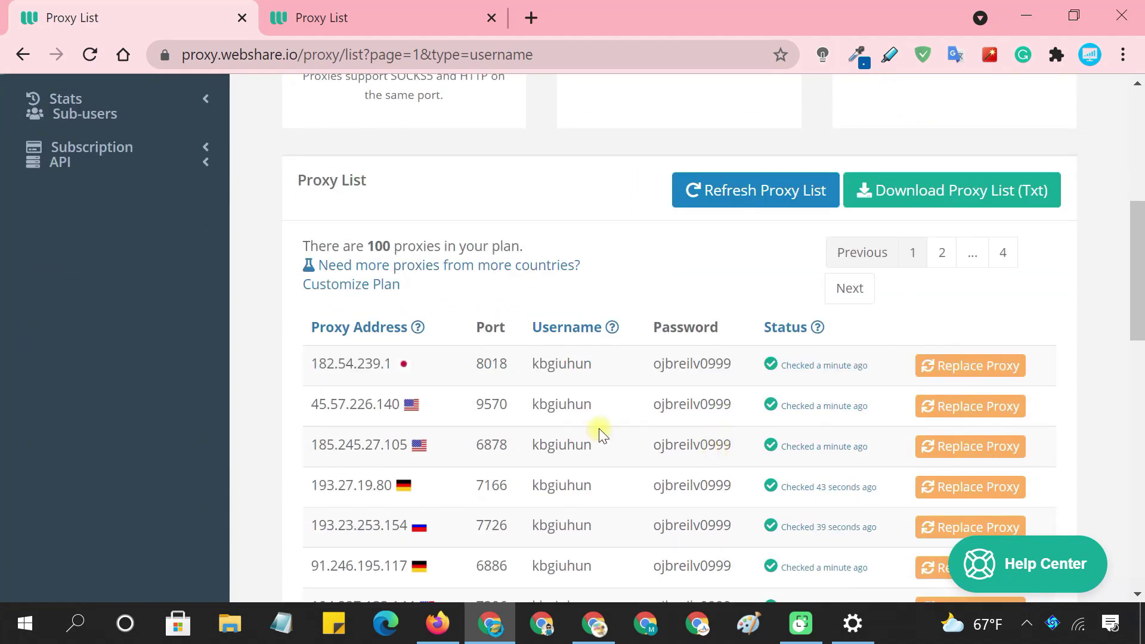
{"action": "left_click_drag", "start_coordinate": [526, 404], "coordinate": [597, 409]}
{"action": "key", "text": "ctrl+c"}
{"action": "left_click", "coordinate": [592, 614]}
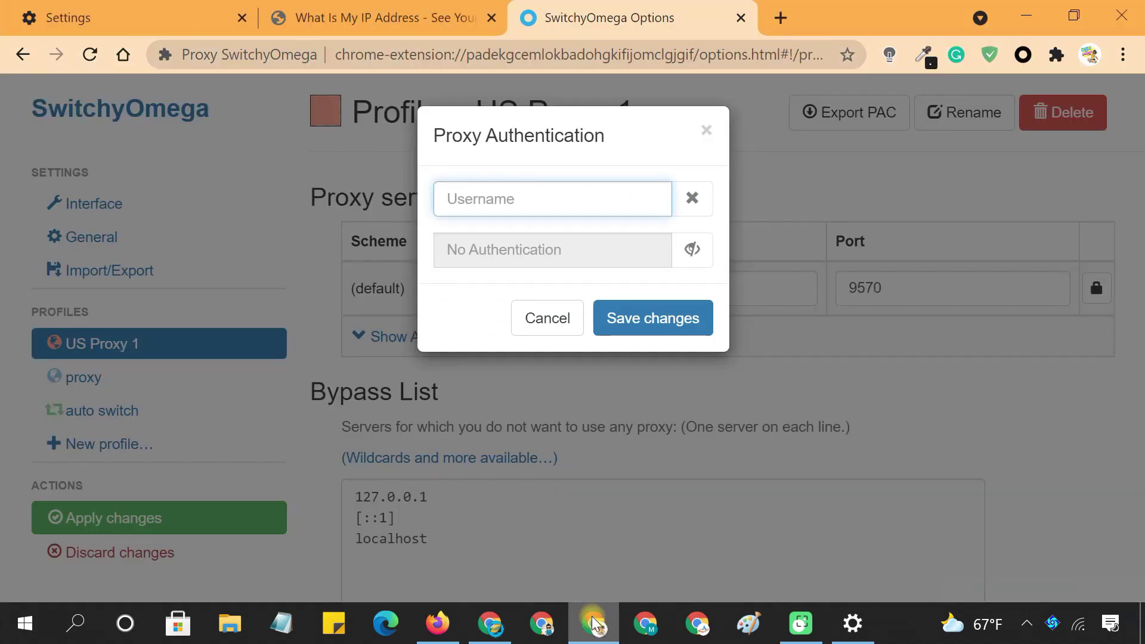
{"action": "key", "text": "ctrl+v"}
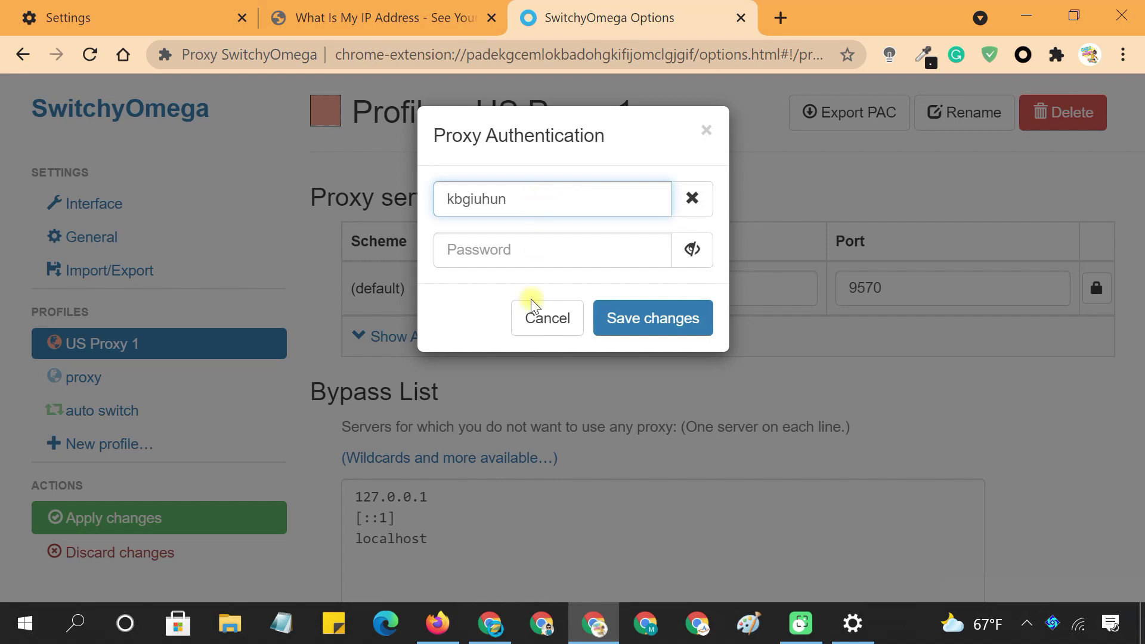
Paste the proxy password from Webshare and save the authentication changes.
{"action": "left_click", "coordinate": [486, 637]}
{"action": "left_click_drag", "start_coordinate": [651, 404], "coordinate": [736, 410]}
{"action": "left_click", "coordinate": [594, 623]}
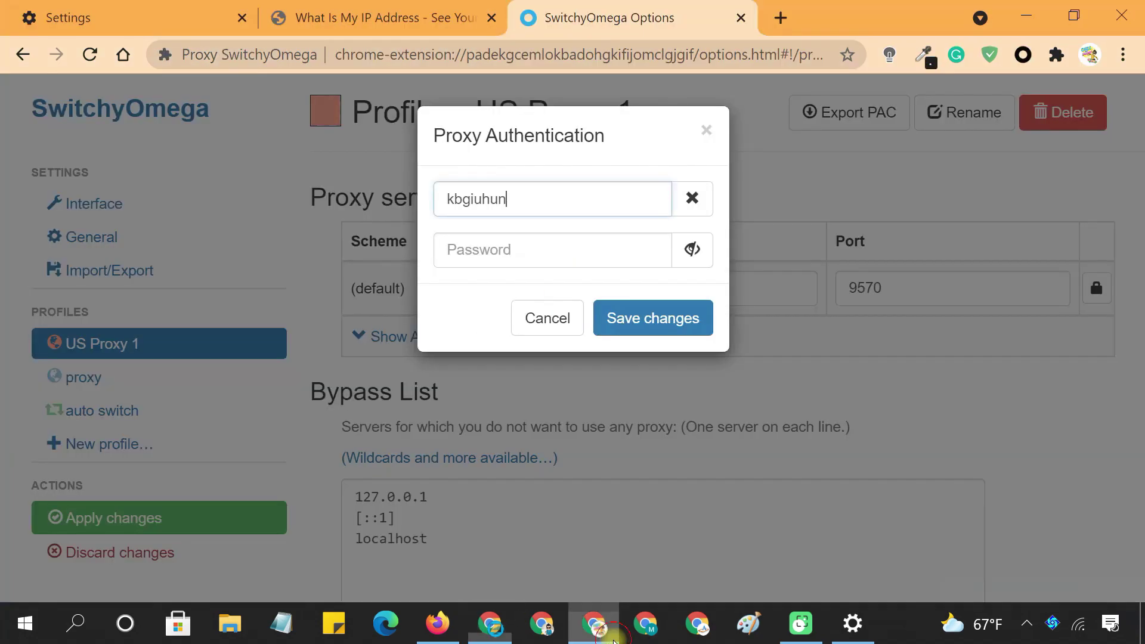
{"action": "left_click", "coordinate": [556, 255]}
{"action": "key", "text": "ctrl+v"}
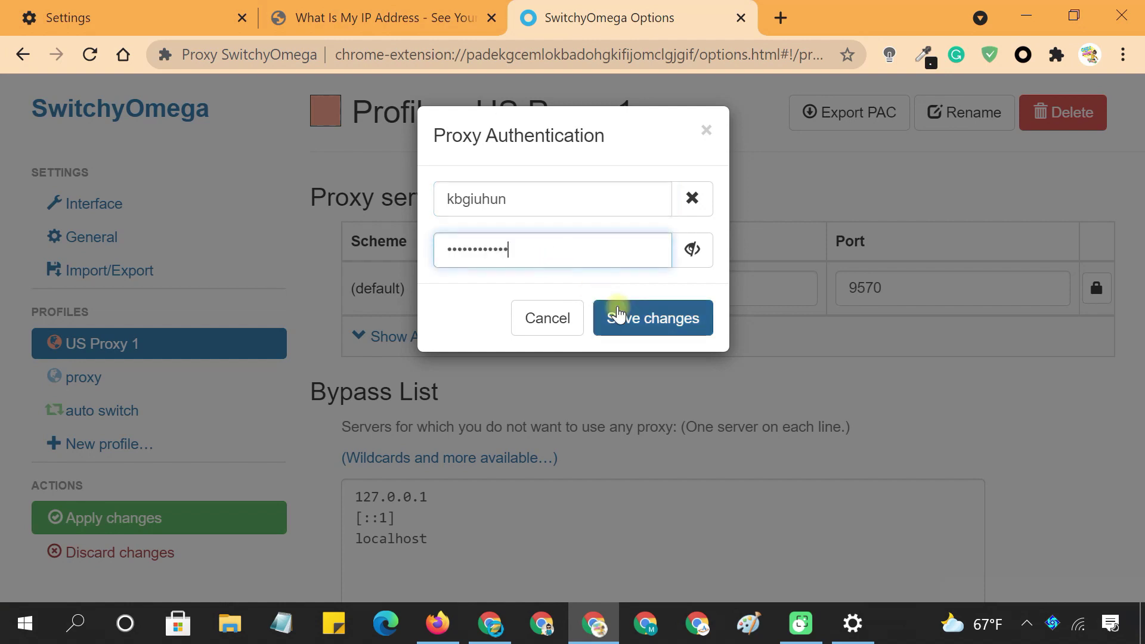
{"action": "left_click", "coordinate": [648, 325]}
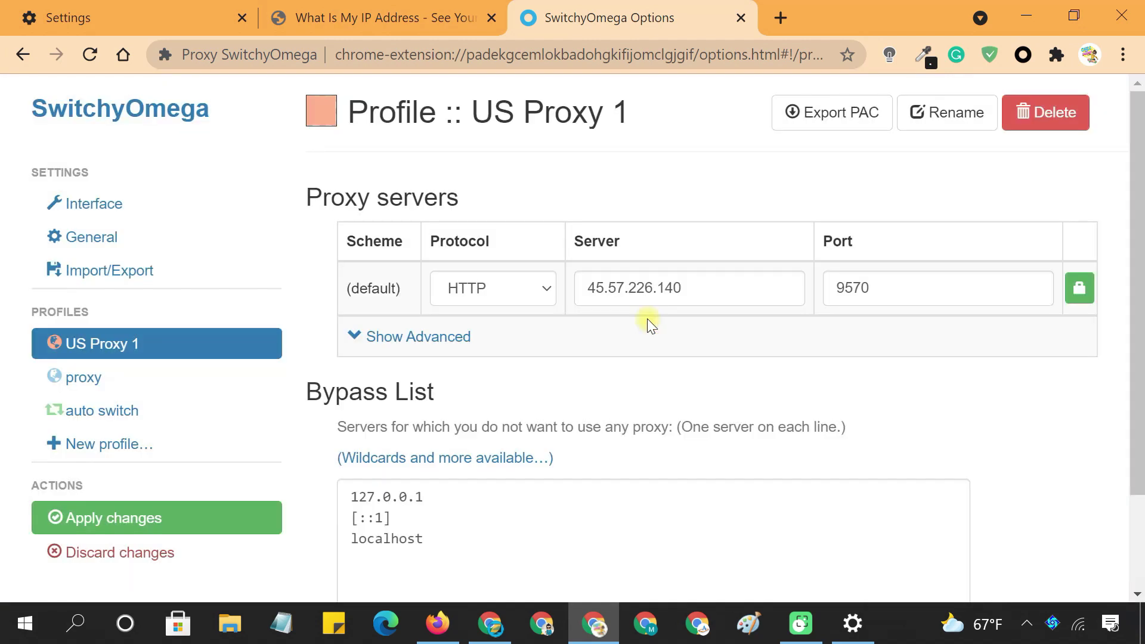
Trim US Proxy 1's bypass list to 127.0.0.1, [::1] and localhost, then apply the changes.
{"action": "scroll", "coordinate": [641, 321], "scroll_direction": "down", "scroll_amount": 2}
{"action": "left_click_drag", "start_coordinate": [332, 302], "coordinate": [442, 291]}
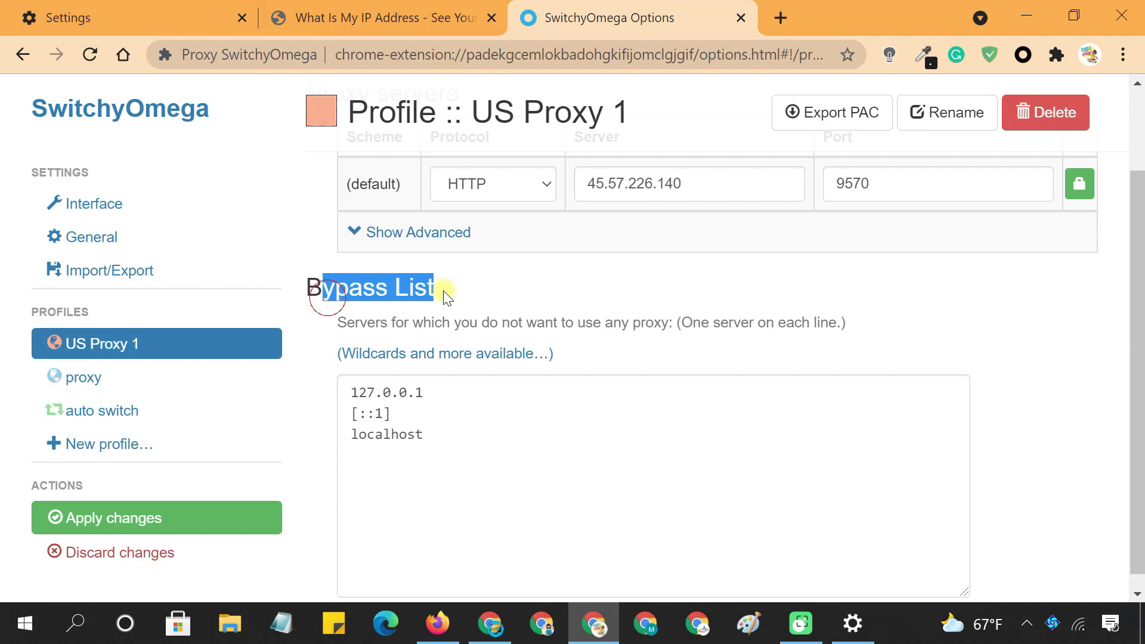
{"action": "left_click", "coordinate": [452, 303]}
{"action": "left_click", "coordinate": [397, 453]}
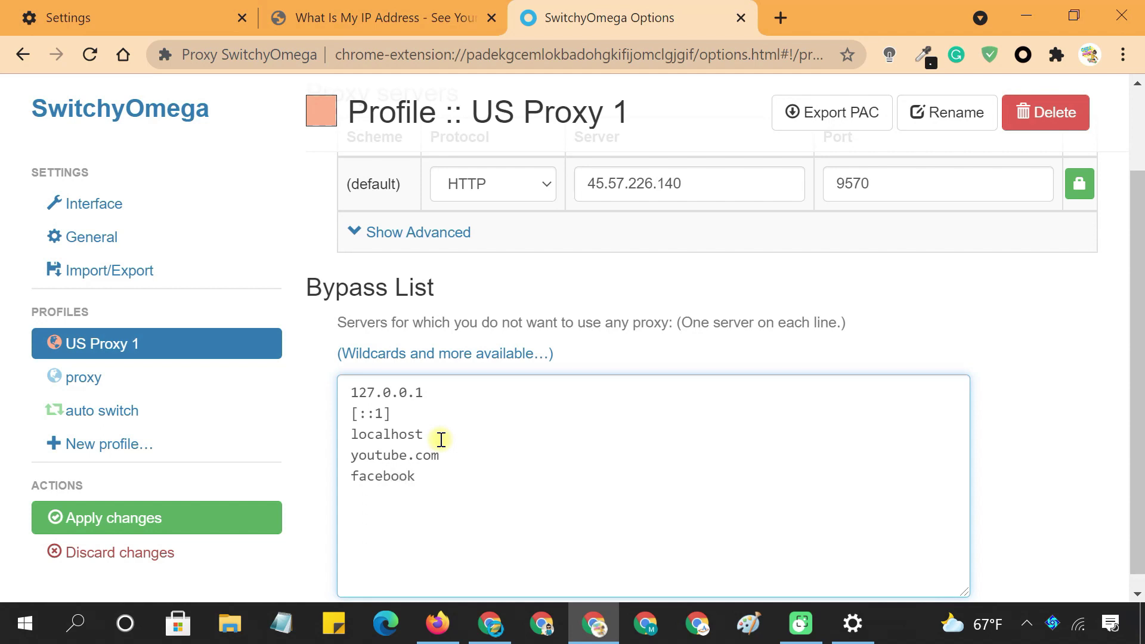
{"action": "left_click_drag", "start_coordinate": [467, 475], "coordinate": [351, 453]}
{"action": "key", "text": "BackSpace"}
{"action": "key", "text": "BackSpace"}
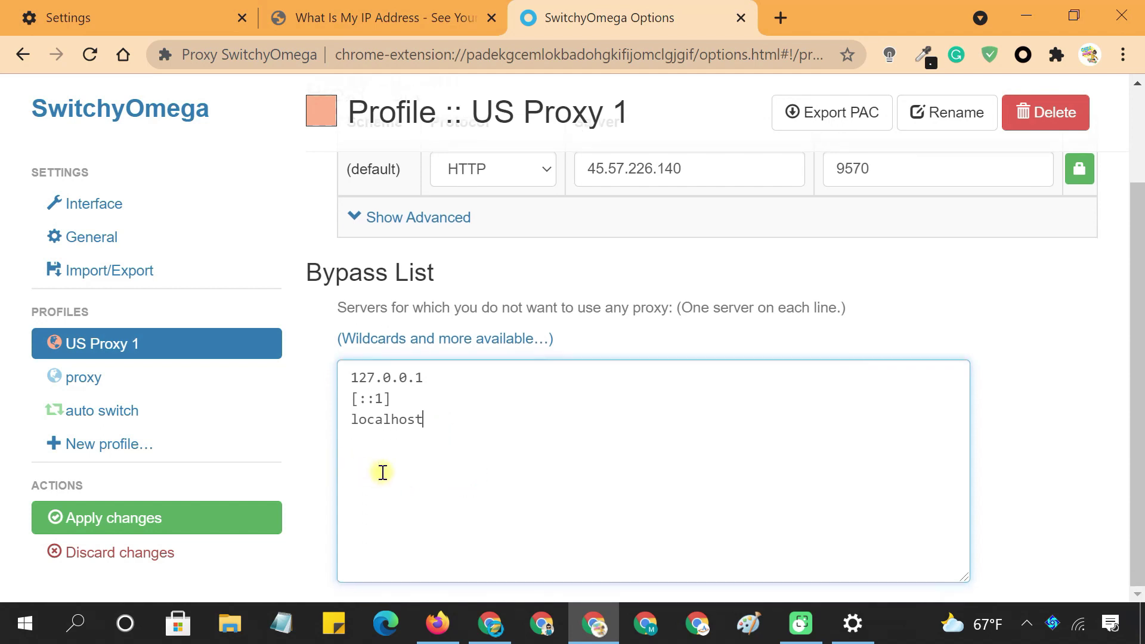
{"action": "left_click", "coordinate": [156, 528]}
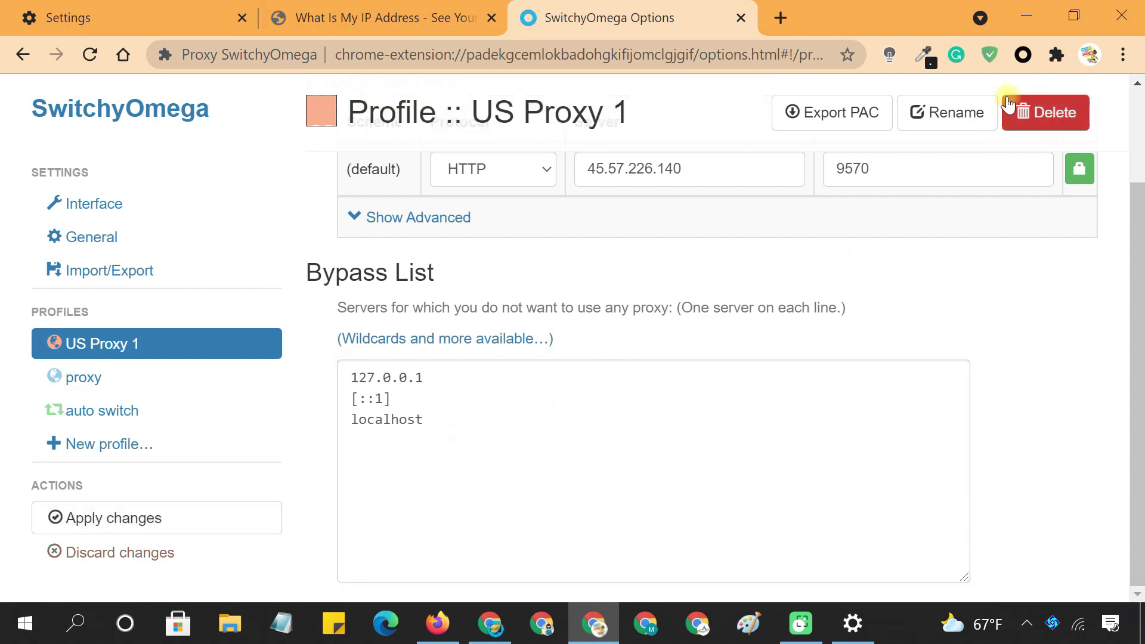
{"action": "left_click", "coordinate": [1023, 56]}
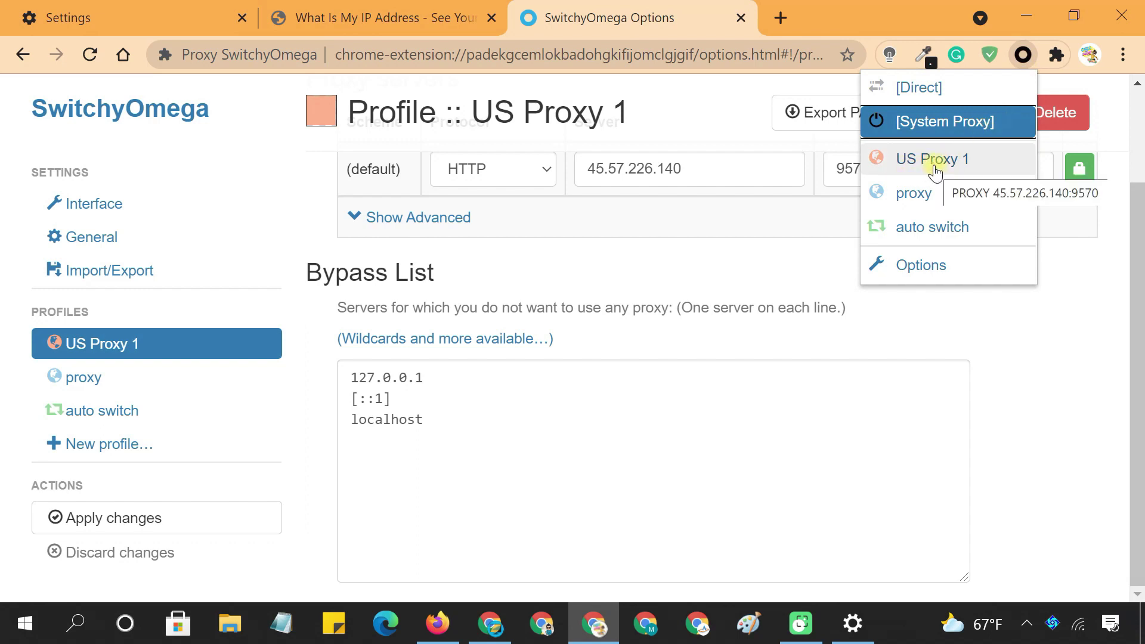
{"action": "left_click", "coordinate": [720, 255]}
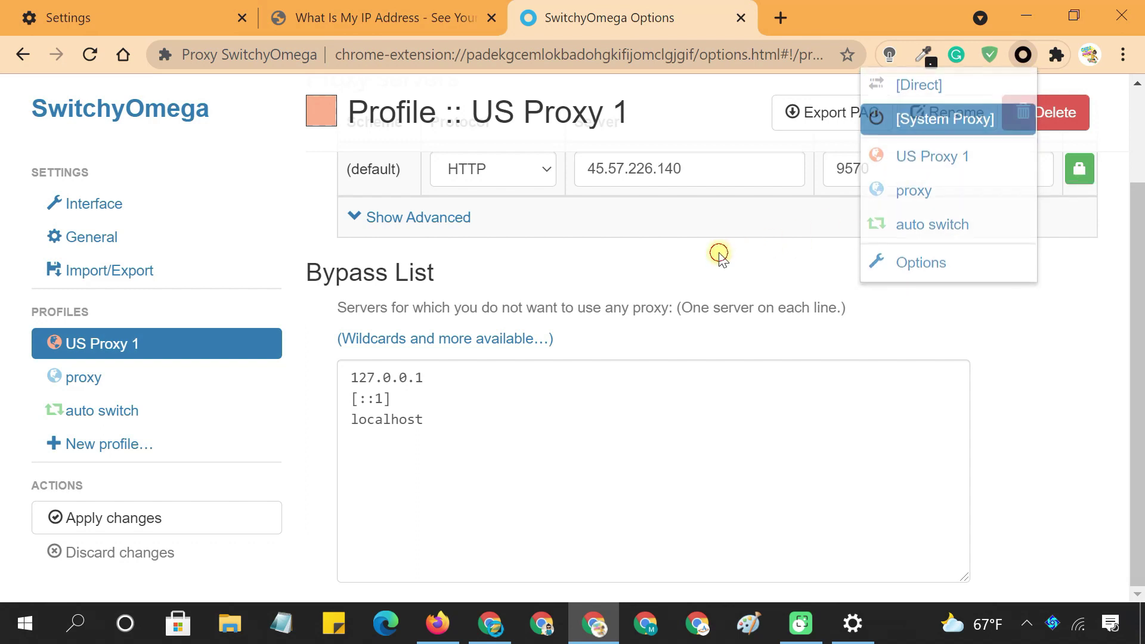
Create a new China Proxy 1 profile using HTTP, clearing the default server and port.
{"action": "left_click", "coordinate": [152, 454]}
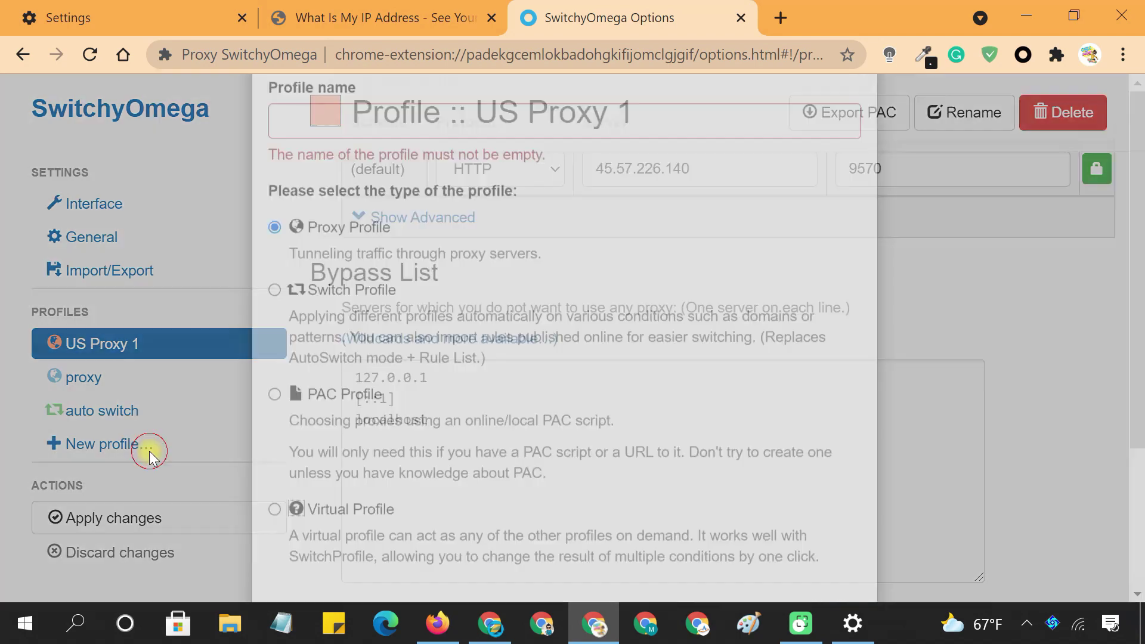
{"action": "left_click", "coordinate": [304, 232]}
{"action": "type", "text": "China Proxy 1"}
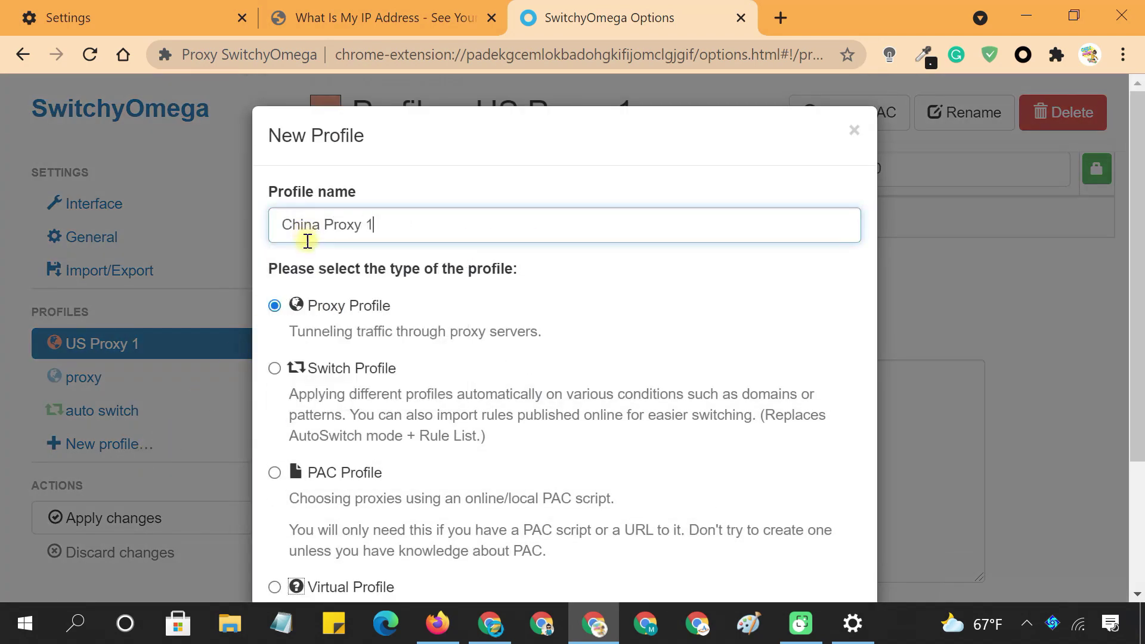
{"action": "scroll", "coordinate": [473, 334], "scroll_direction": "down", "scroll_amount": 4}
{"action": "left_click", "coordinate": [823, 537]}
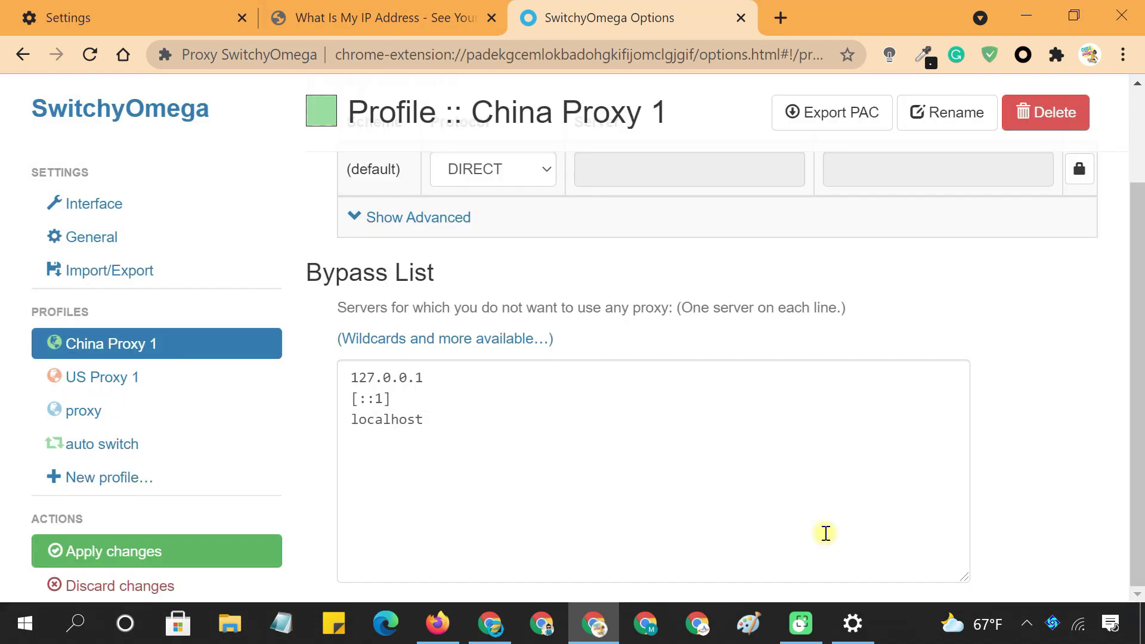
{"action": "left_click", "coordinate": [540, 292]}
{"action": "left_click", "coordinate": [510, 332]}
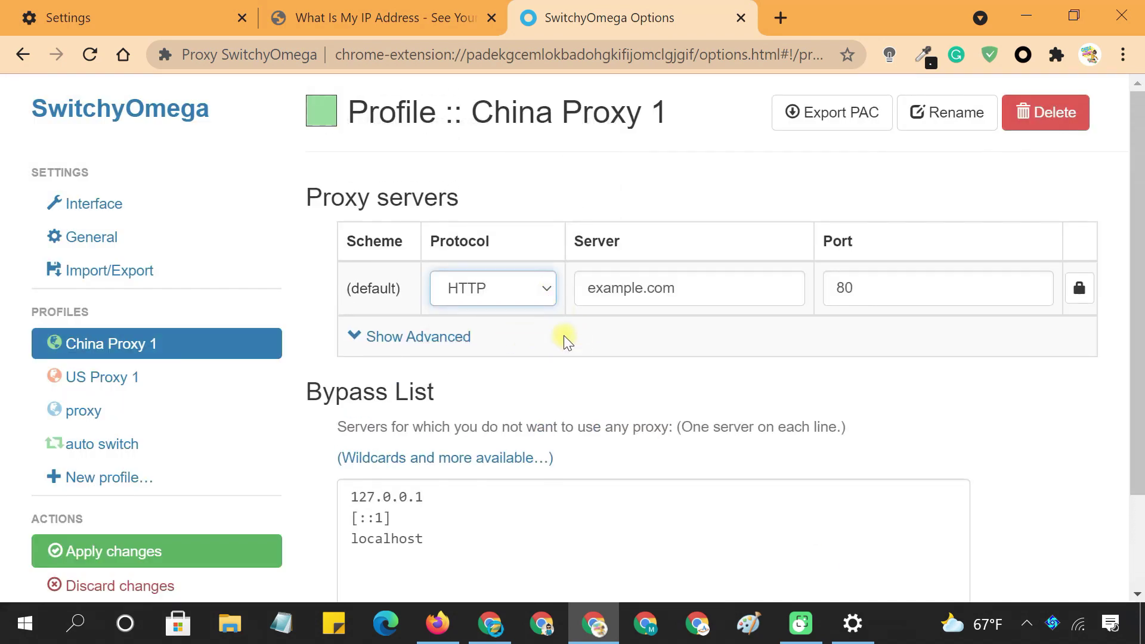
{"action": "left_click", "coordinate": [578, 288]}
{"action": "left_click", "coordinate": [874, 289]}
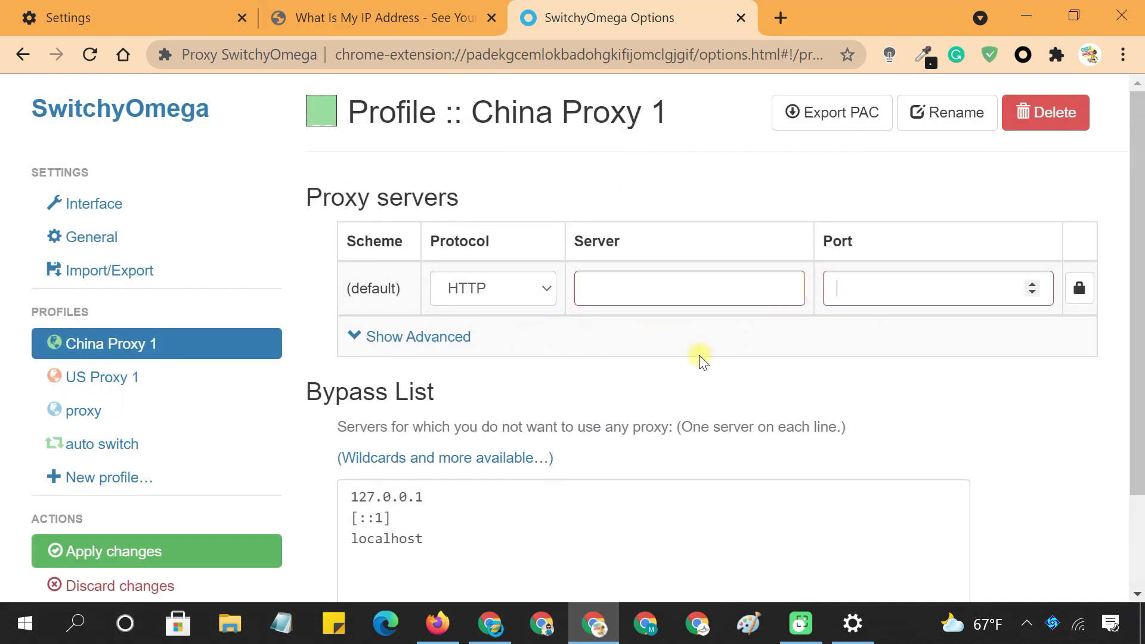
Copy 45.131.212.218 from the webshare proxy list and set it as server, with port 6267.
{"action": "left_click", "coordinate": [493, 638]}
{"action": "left_click", "coordinate": [378, 18]}
{"action": "left_click_drag", "start_coordinate": [310, 376], "coordinate": [411, 375]}
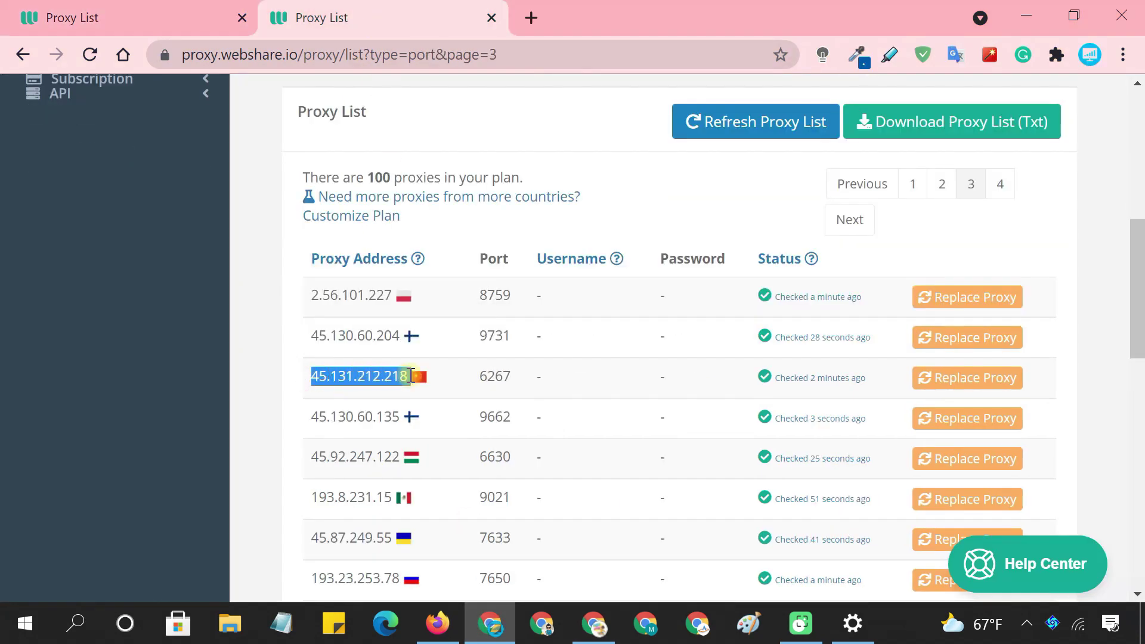
{"action": "key", "text": "ctrl+c"}
{"action": "left_click", "coordinate": [593, 623]}
{"action": "left_click", "coordinate": [626, 283]}
{"action": "key", "text": "ctrl+v"}
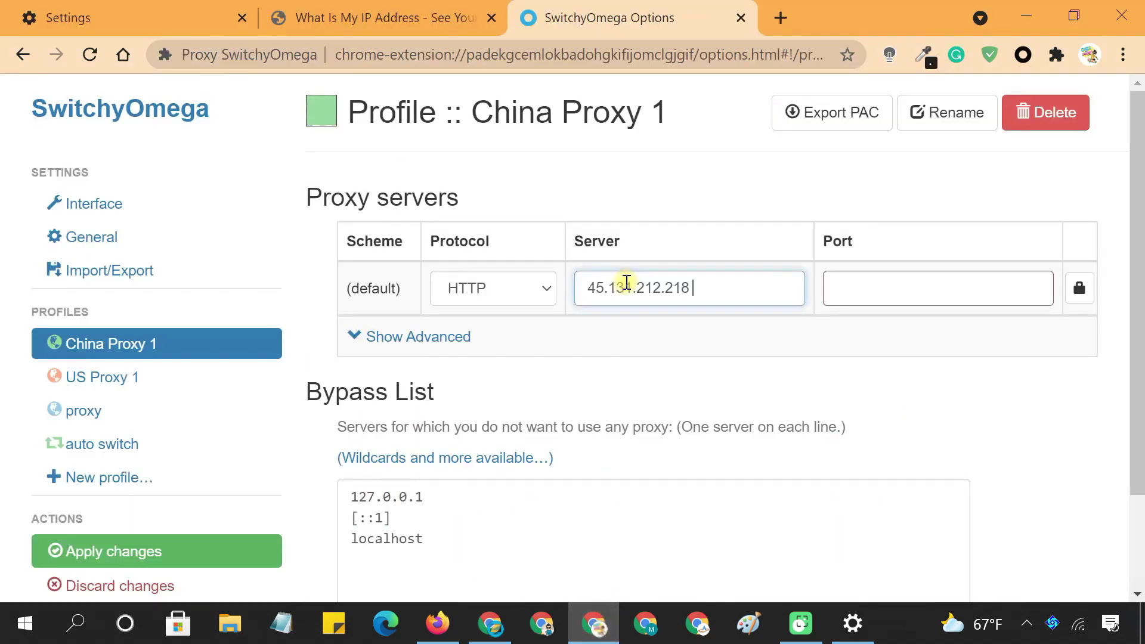
{"action": "left_click", "coordinate": [864, 288]}
{"action": "type", "text": "6267"}
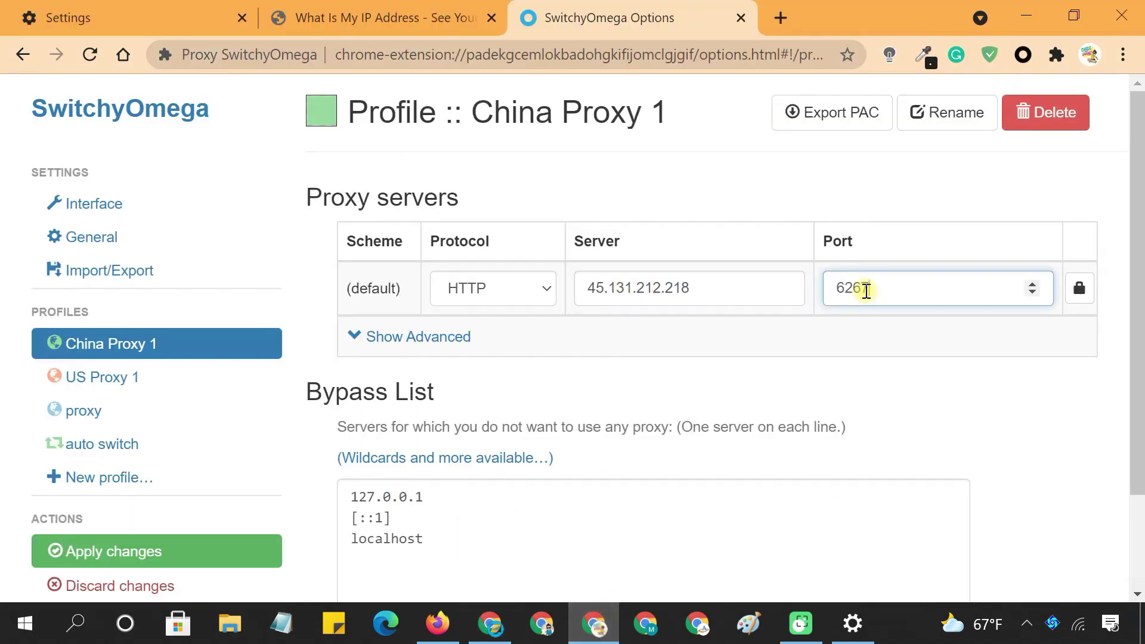
{"action": "left_click", "coordinate": [651, 339]}
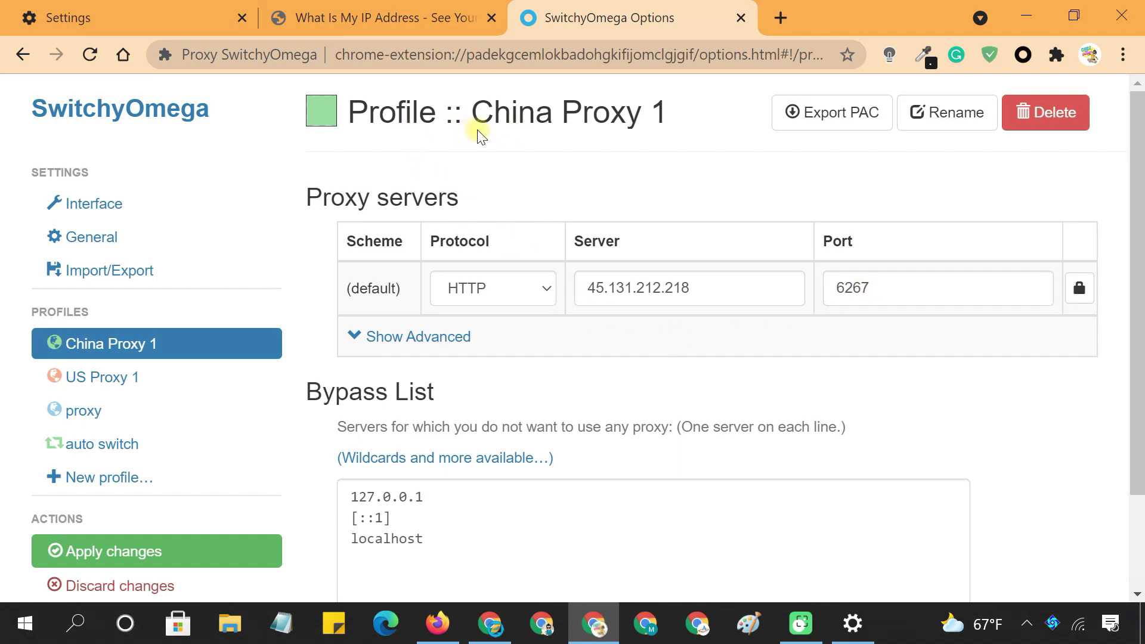
Colour the China Proxy 1 profile red (#d41414) and apply the changes.
{"action": "left_click", "coordinate": [325, 122]}
{"action": "left_click", "coordinate": [568, 203]}
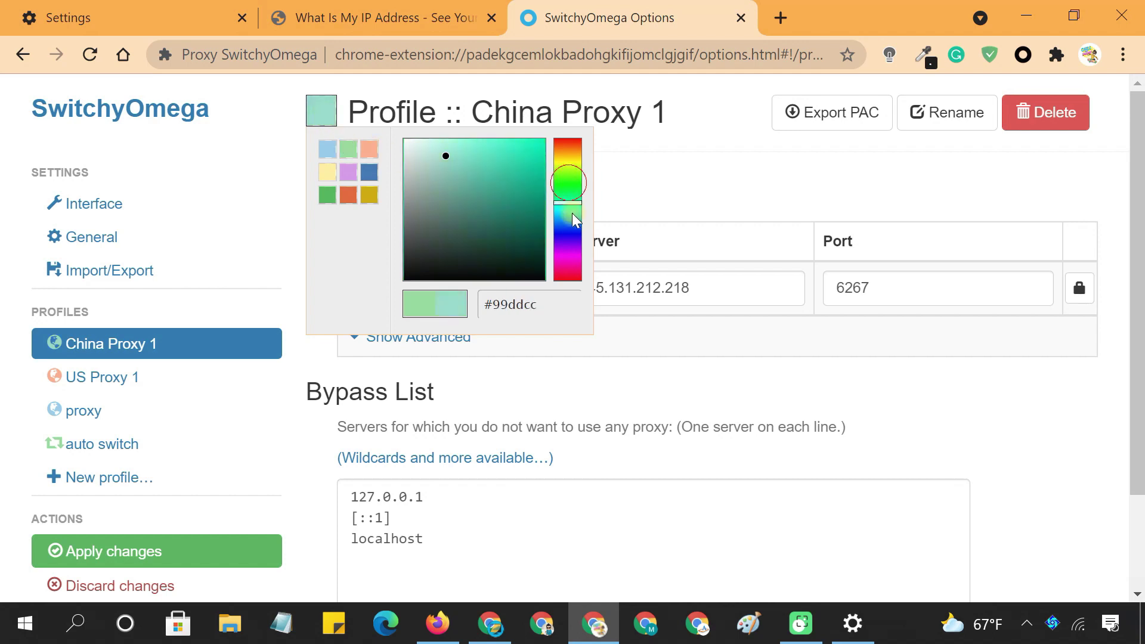
{"action": "left_click_drag", "start_coordinate": [571, 213], "coordinate": [565, 137]}
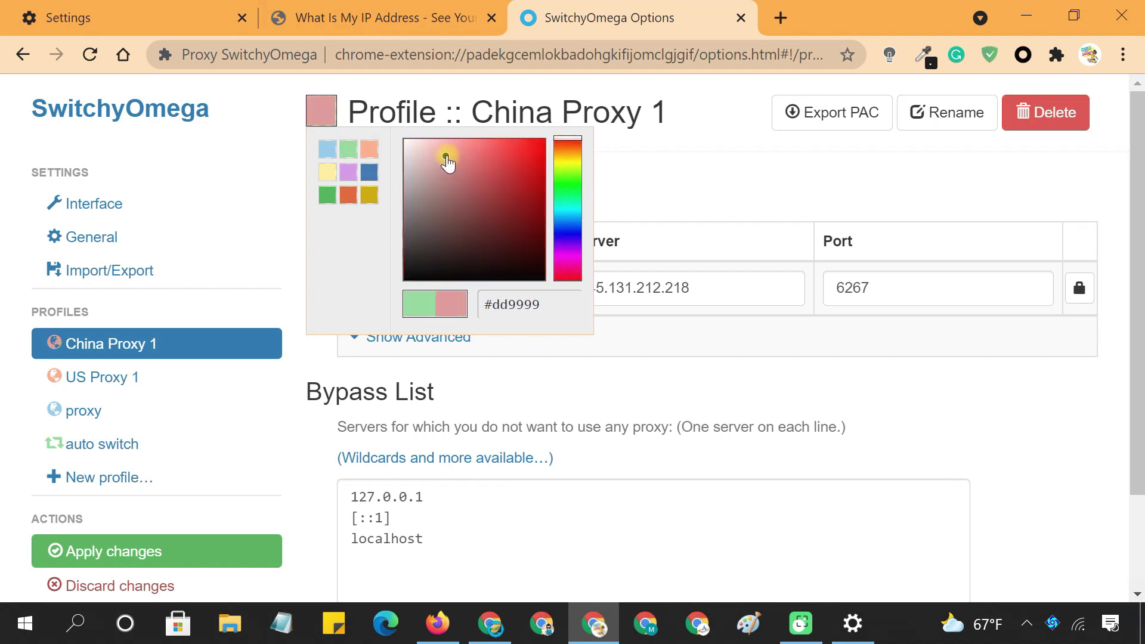
{"action": "left_click_drag", "start_coordinate": [447, 162], "coordinate": [532, 170]}
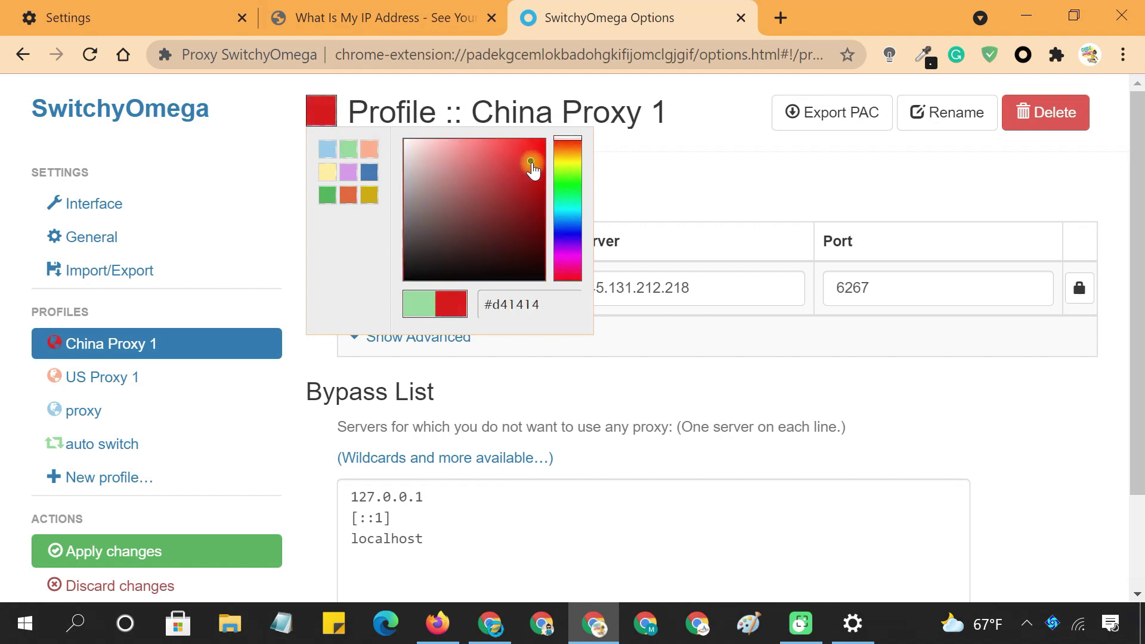
{"action": "left_click", "coordinate": [539, 352]}
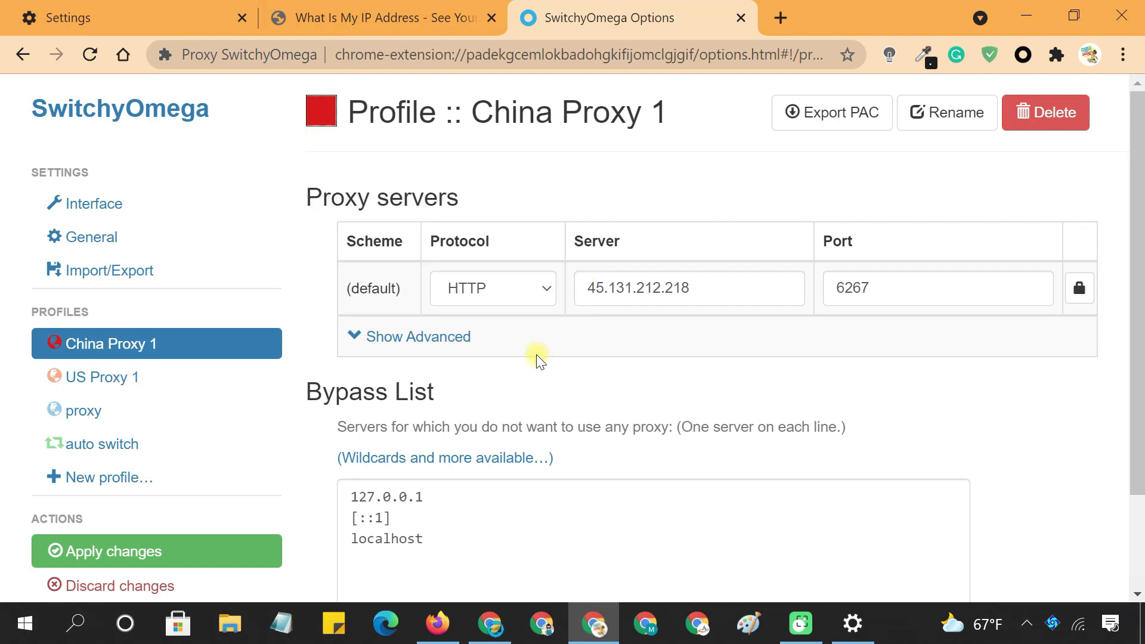
{"action": "left_click", "coordinate": [179, 548]}
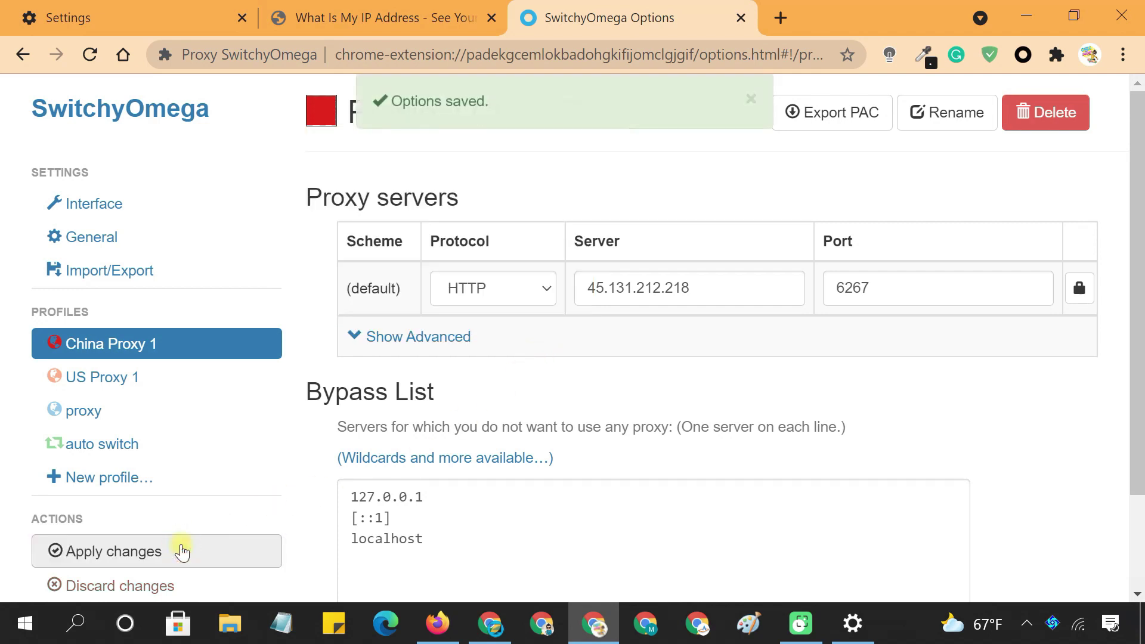
Switch to China Proxy 1 and confirm What Is My IP shows 45.131.212.218 in Beijing.
{"action": "left_click", "coordinate": [394, 12]}
{"action": "left_click", "coordinate": [1021, 55]}
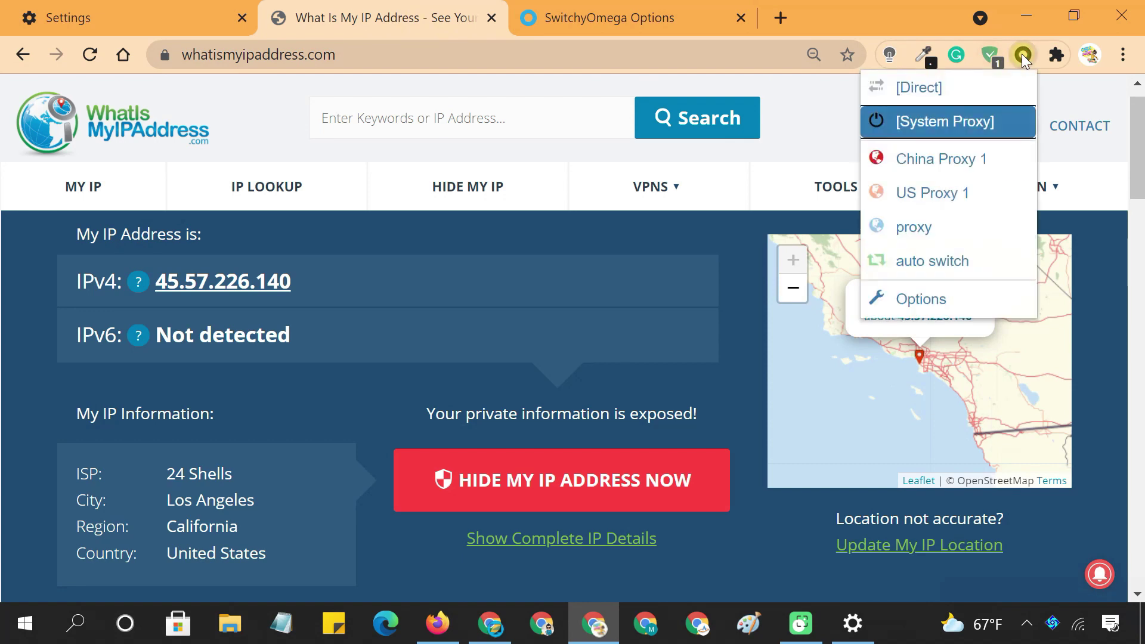
{"action": "left_click", "coordinate": [950, 158]}
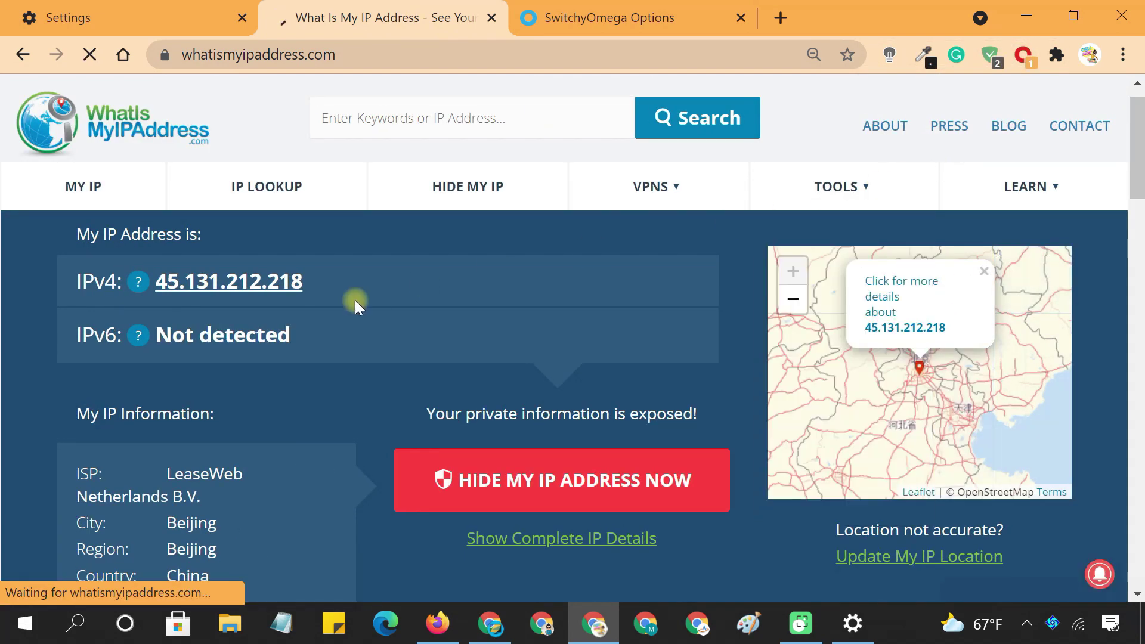
{"action": "left_click_drag", "start_coordinate": [353, 299], "coordinate": [160, 292]}
{"action": "left_click", "coordinate": [351, 348]}
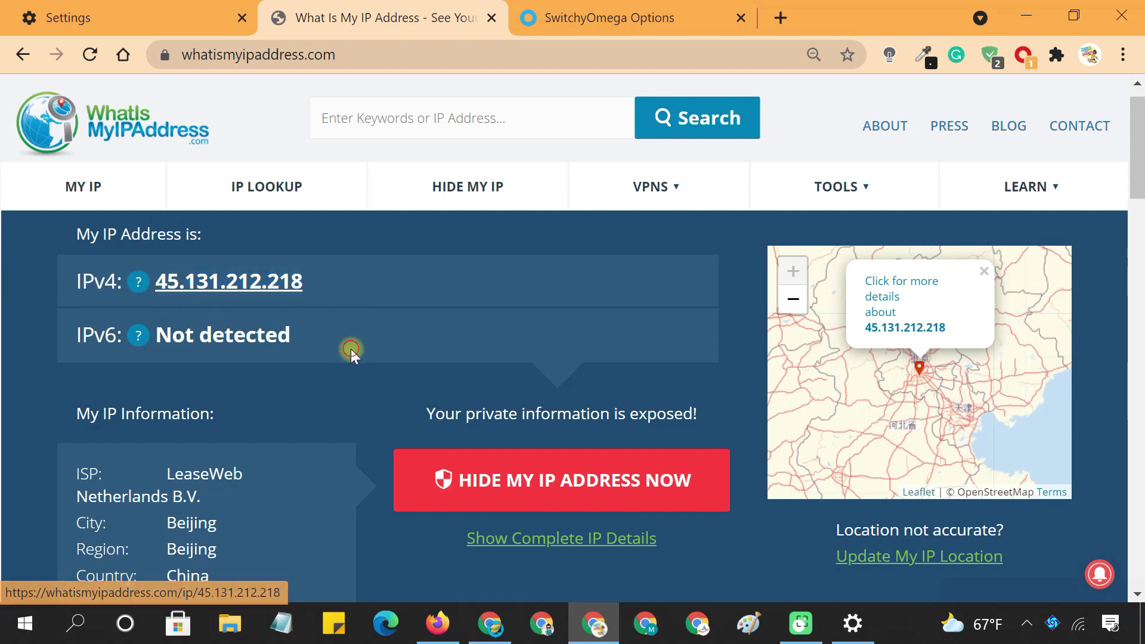
{"action": "left_click_drag", "start_coordinate": [238, 547], "coordinate": [166, 546]}
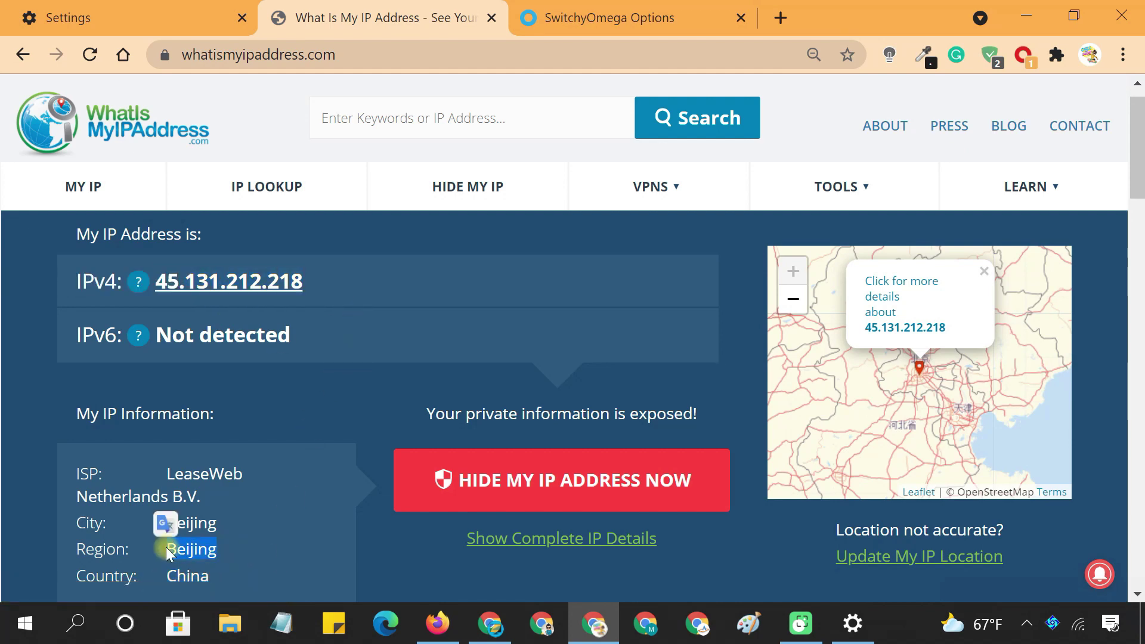
{"action": "left_click", "coordinate": [253, 545]}
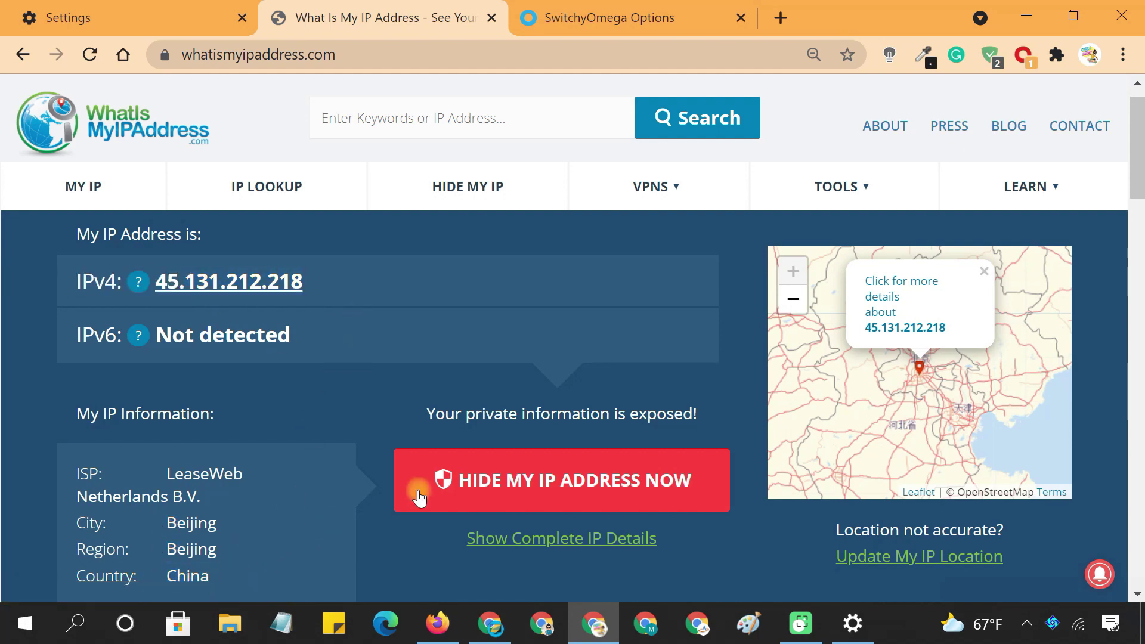
Switch to US Proxy 1 and confirm 45.57.226.140 in California, United States.
{"action": "left_click", "coordinate": [1021, 55]}
{"action": "left_click", "coordinate": [903, 228]}
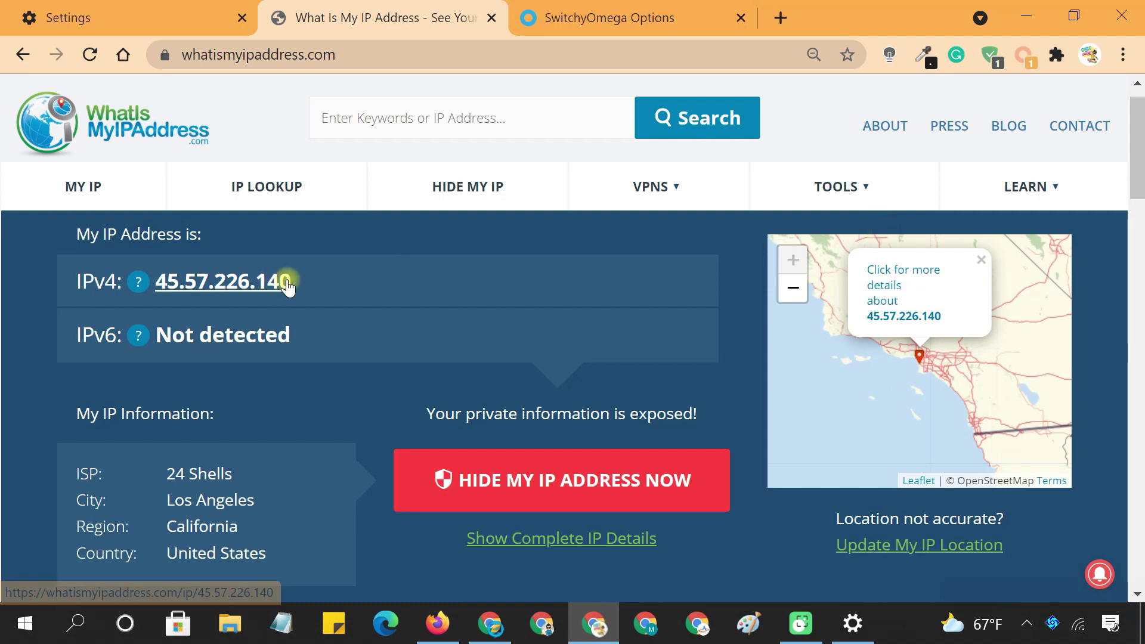
{"action": "left_click_drag", "start_coordinate": [295, 281], "coordinate": [156, 281]}
{"action": "left_click", "coordinate": [260, 307]}
{"action": "left_click_drag", "start_coordinate": [275, 554], "coordinate": [179, 549]}
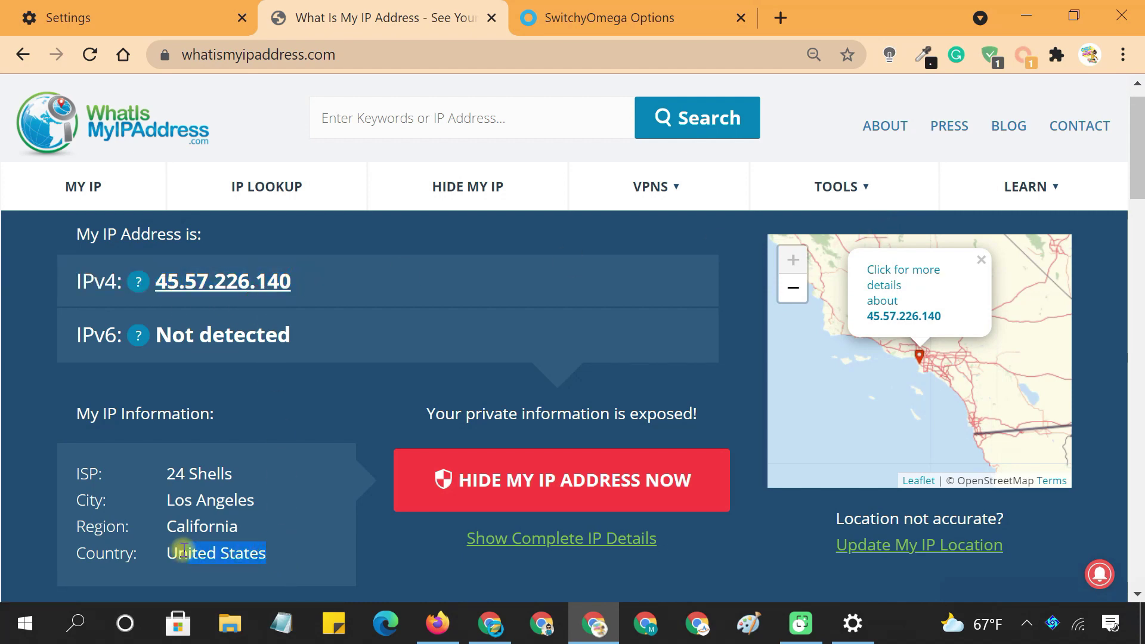
{"action": "left_click_drag", "start_coordinate": [280, 524], "coordinate": [171, 524]}
{"action": "left_click", "coordinate": [291, 521]}
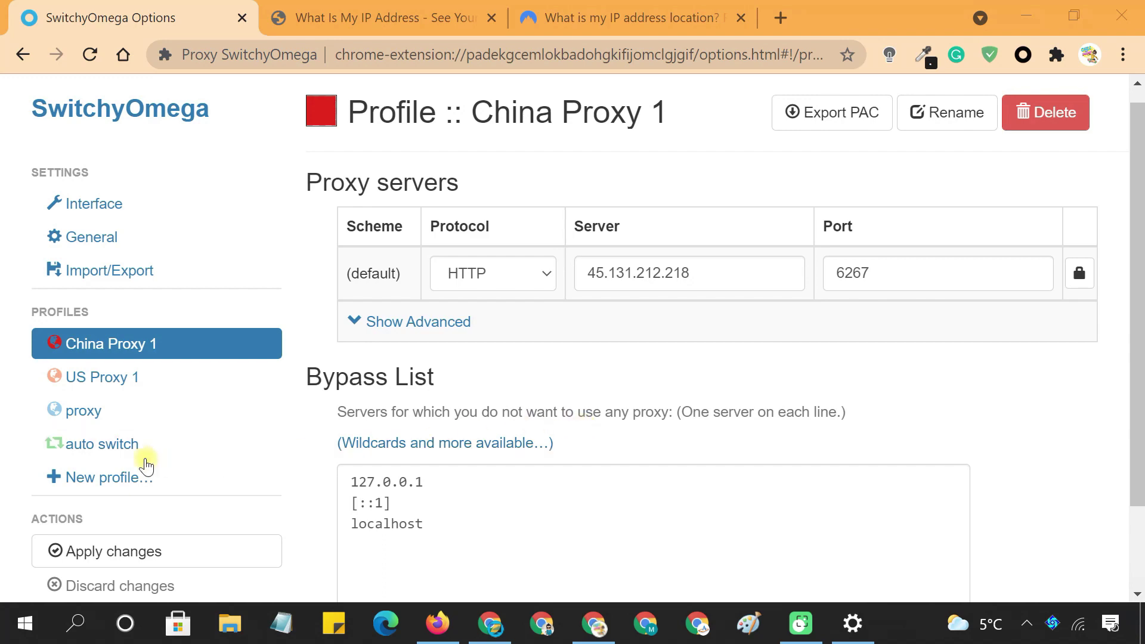
In the auto switch profile, delete the *.example.com condition from the second rule.
{"action": "left_click", "coordinate": [121, 444]}
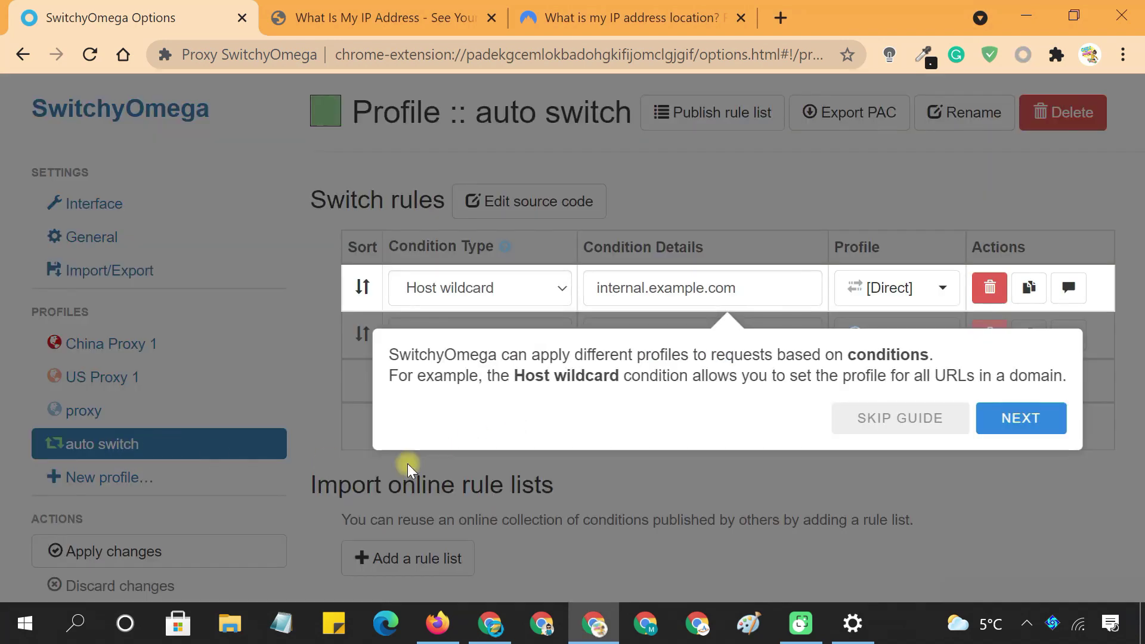
{"action": "left_click", "coordinate": [854, 416]}
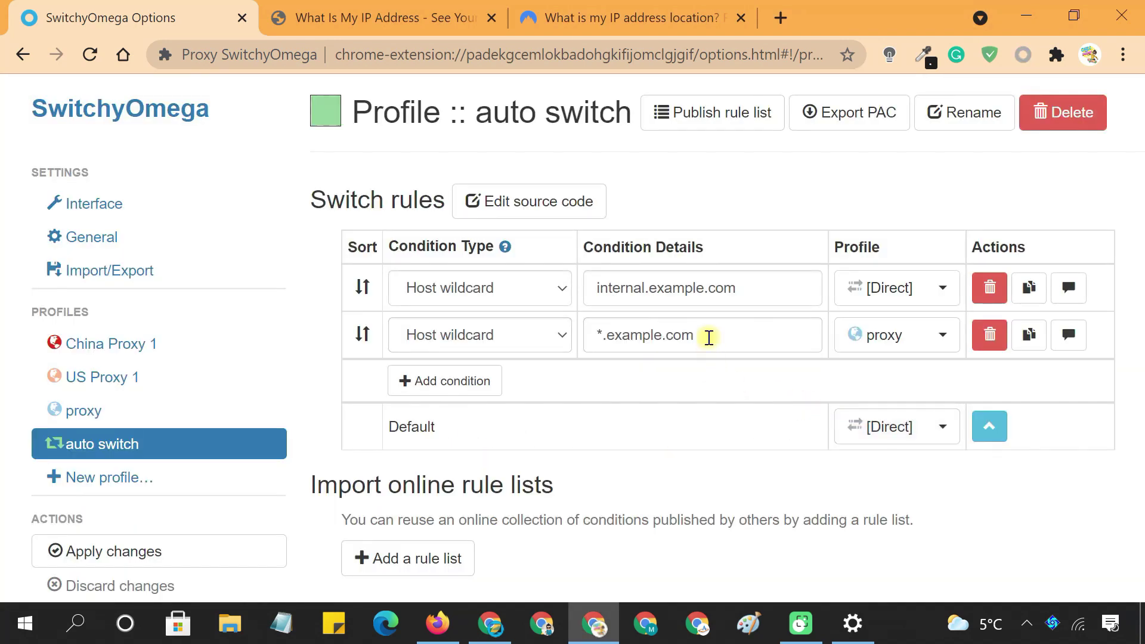
{"action": "left_click_drag", "start_coordinate": [709, 337], "coordinate": [572, 348]}
{"action": "key", "text": "BackSpace"}
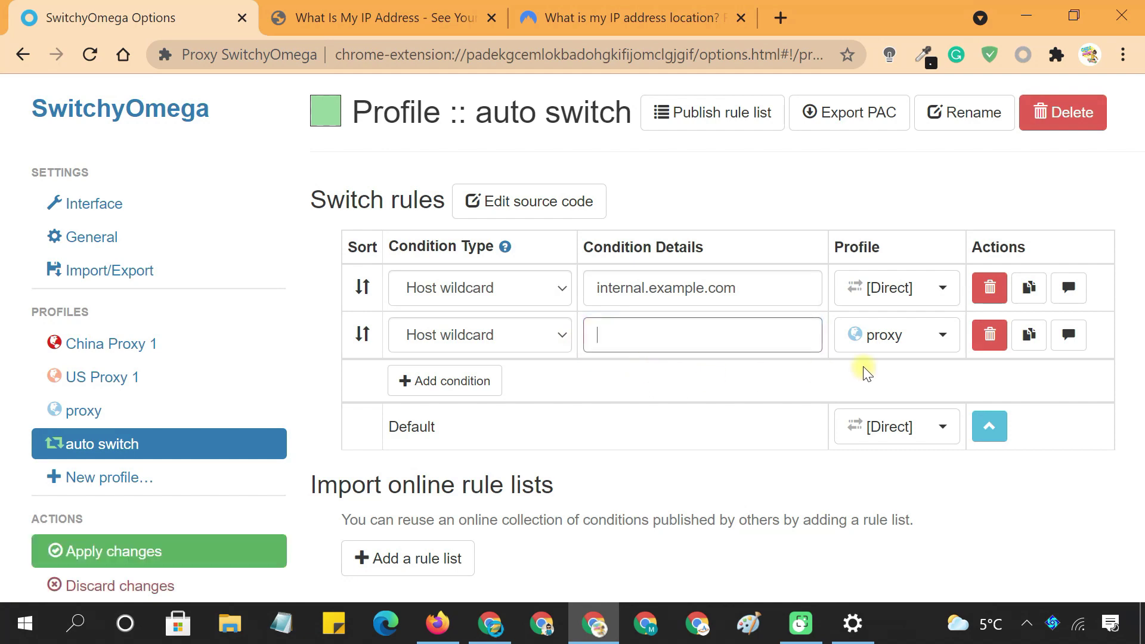
{"action": "left_click", "coordinate": [909, 336]}
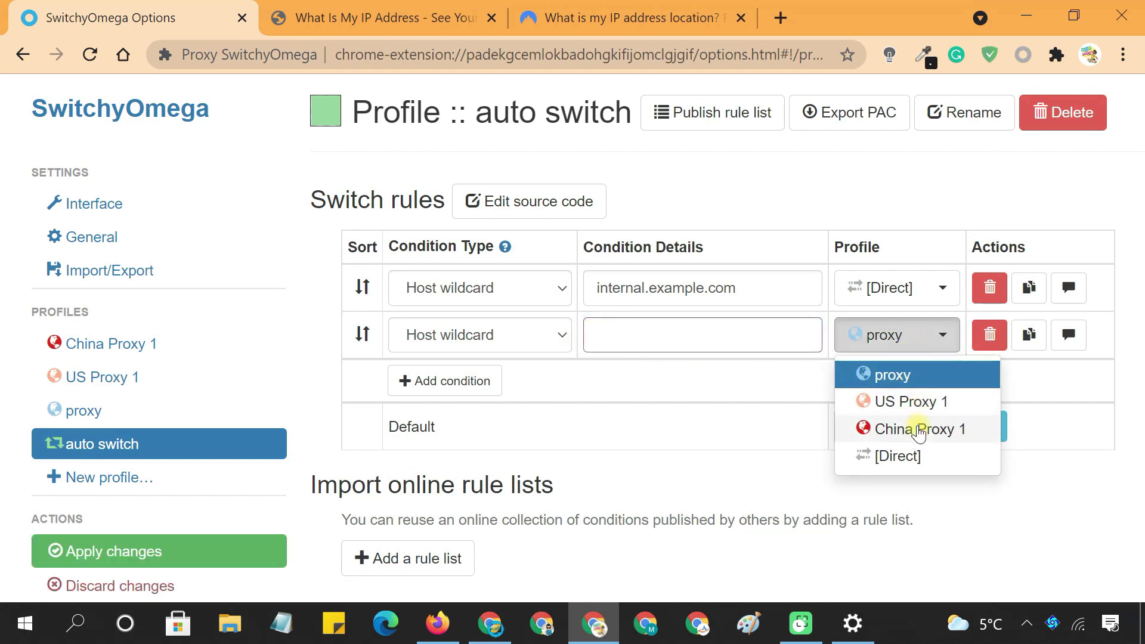
{"action": "left_click", "coordinate": [716, 376]}
Set the second rule's condition to whatismyipaddress.com, routed through US Proxy 1.
{"action": "left_click", "coordinate": [404, 36]}
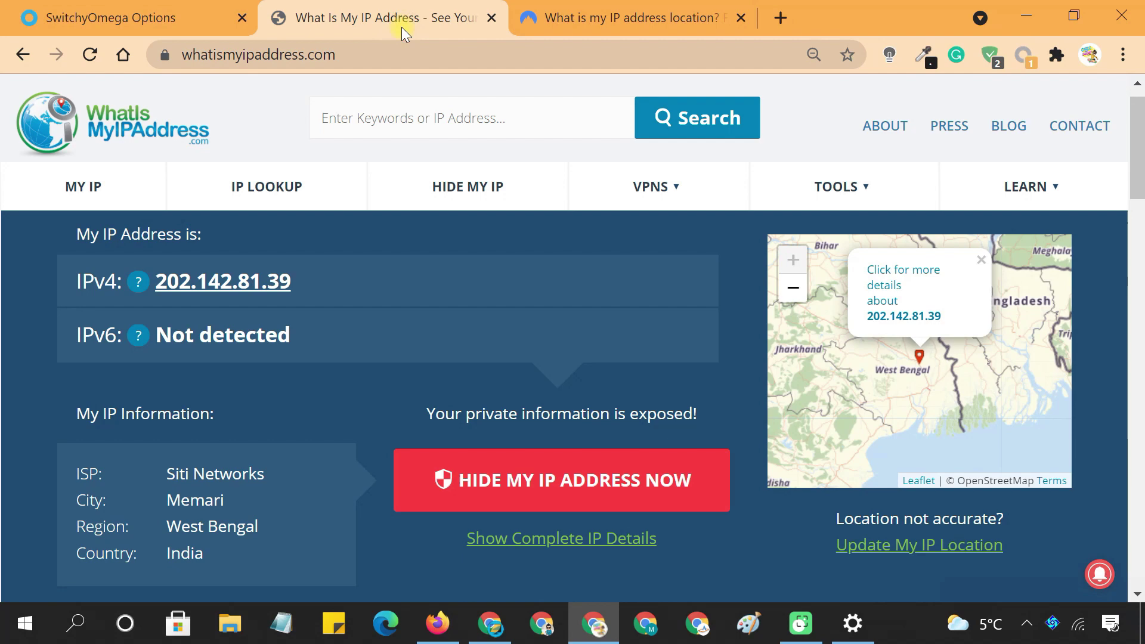
{"action": "left_click", "coordinate": [374, 55]}
{"action": "key", "text": "ctrl+c"}
{"action": "left_click", "coordinate": [149, 15]}
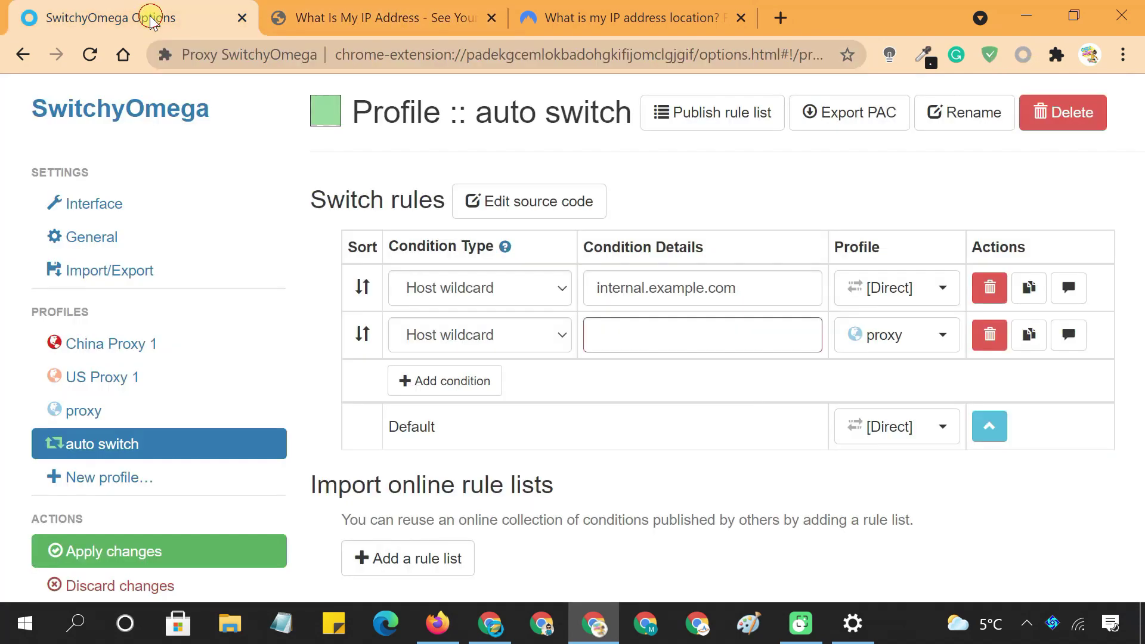
{"action": "left_click", "coordinate": [591, 332]}
{"action": "key", "text": "ctrl+v"}
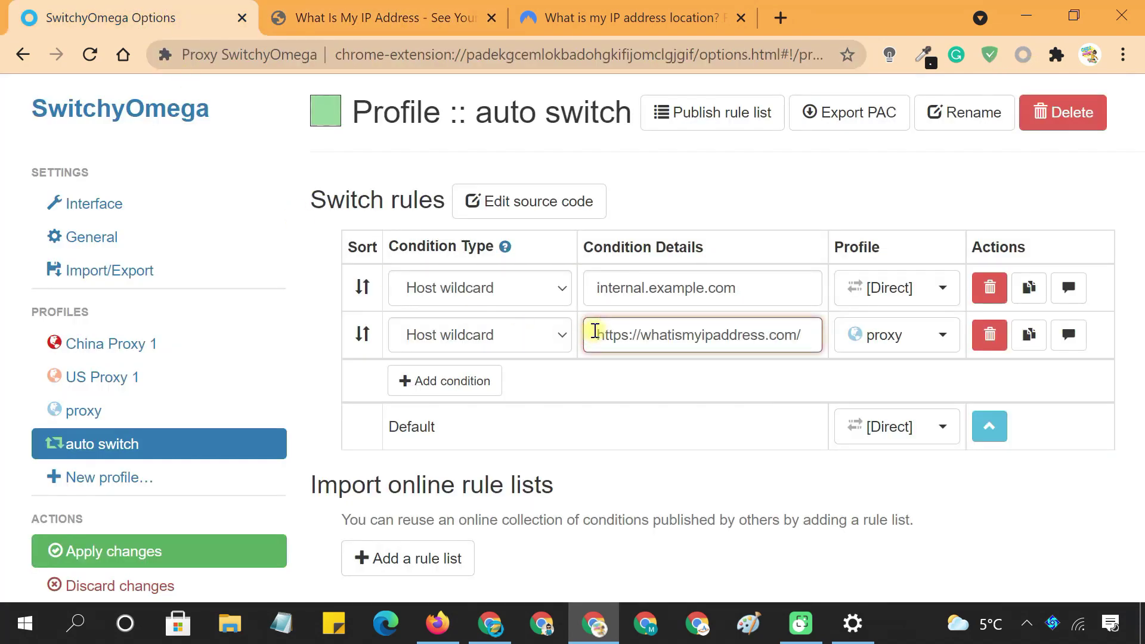
{"action": "left_click", "coordinate": [638, 334]}
{"action": "key", "text": "BackSpace"}
{"action": "key", "text": "BackSpace"}
{"action": "key", "text": "BackSpace"}
{"action": "key", "text": "BackSpace"}
{"action": "key", "text": "BackSpace"}
{"action": "key", "text": "BackSpace"}
{"action": "key", "text": "BackSpace"}
{"action": "key", "text": "BackSpace"}
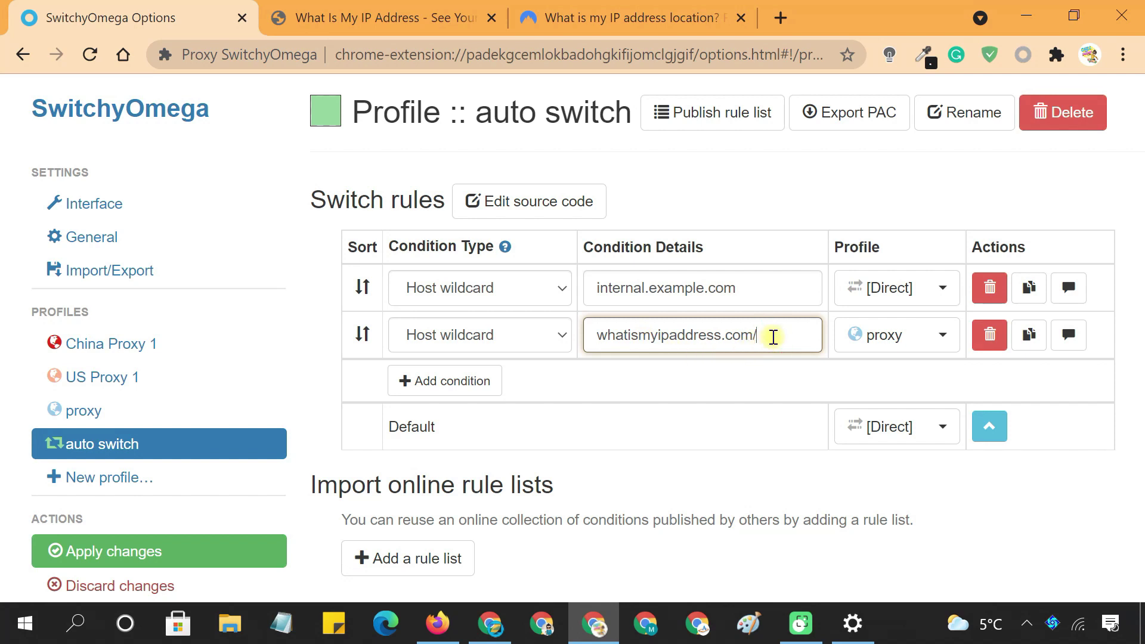
{"action": "key", "text": "BackSpace"}
{"action": "left_click", "coordinate": [846, 349]}
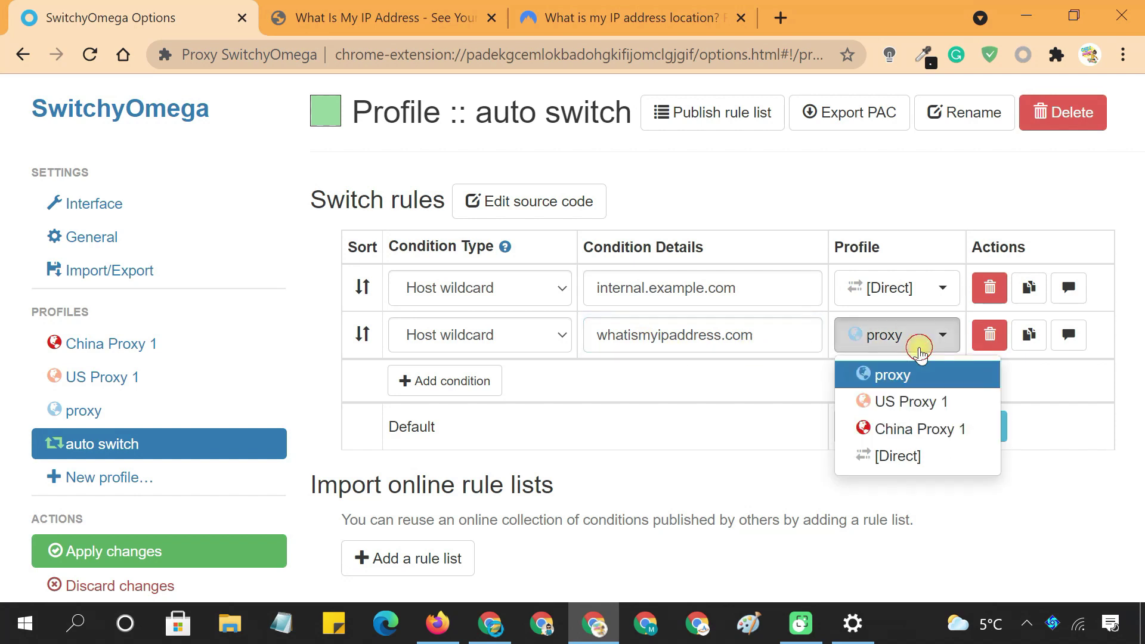
{"action": "left_click", "coordinate": [921, 404]}
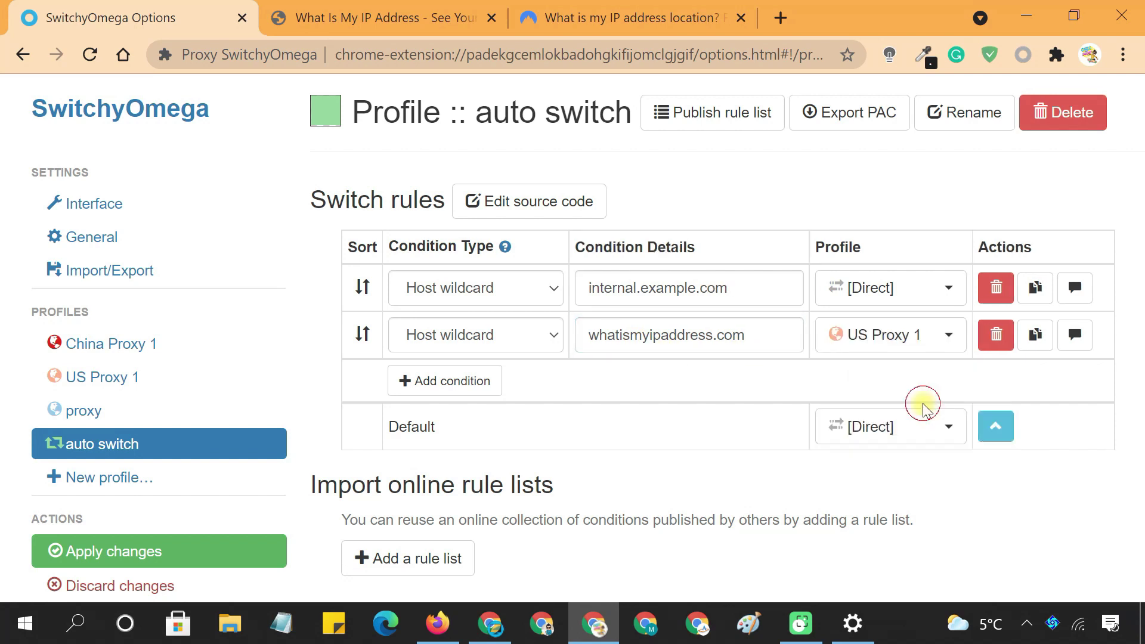
Add a third rule sending nordvpn.com through China Proxy 1 and apply the changes.
{"action": "left_click", "coordinate": [463, 382]}
{"action": "left_click", "coordinate": [596, 18]}
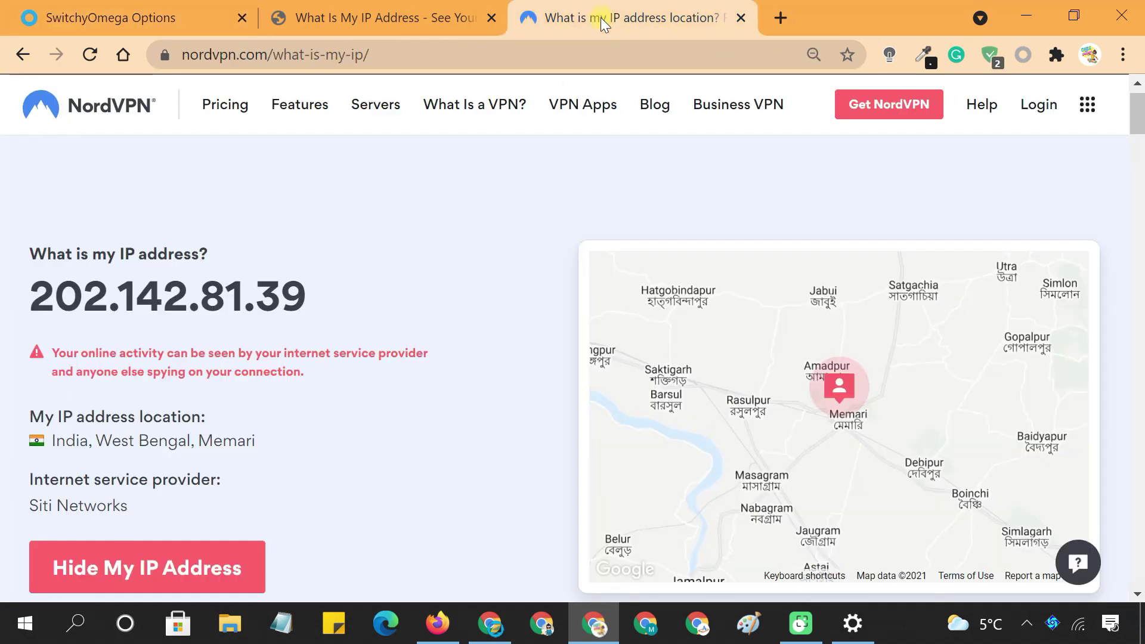
{"action": "left_click", "coordinate": [490, 56]}
{"action": "key", "text": "ctrl+c"}
{"action": "key", "text": "ctrl+1"}
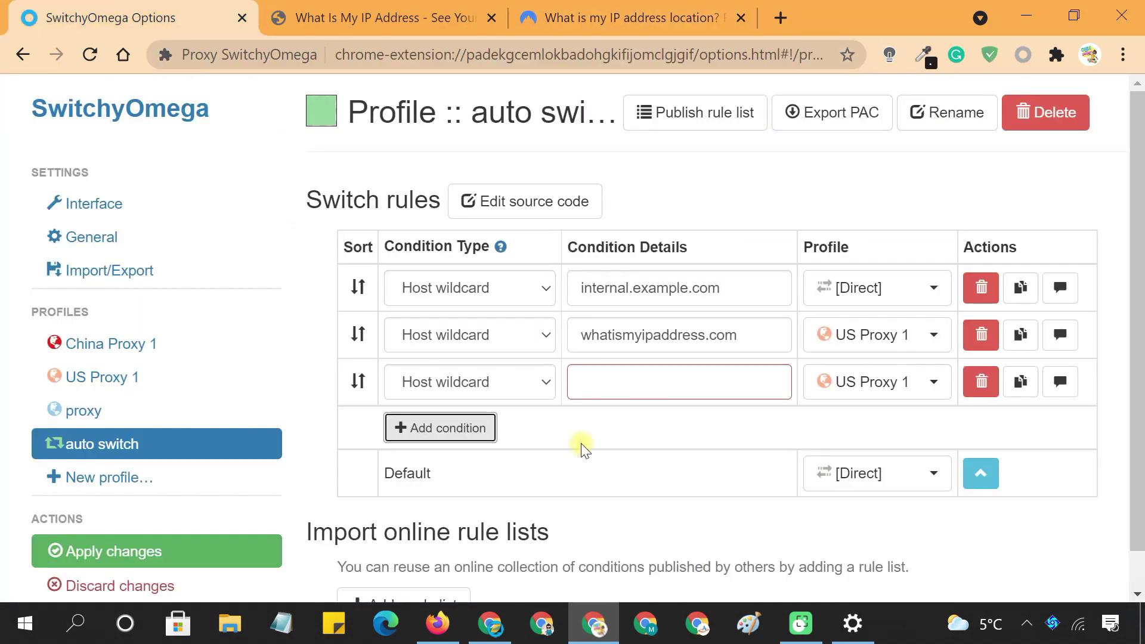
{"action": "left_click", "coordinate": [608, 378]}
{"action": "key", "text": "ctrl+v"}
{"action": "key", "text": "BackSpace"}
{"action": "key", "text": "BackSpace"}
{"action": "key", "text": "BackSpace"}
{"action": "key", "text": "BackSpace"}
{"action": "key", "text": "BackSpace"}
{"action": "key", "text": "BackSpace"}
{"action": "key", "text": "BackSpace"}
{"action": "key", "text": "BackSpace"}
{"action": "key", "text": "BackSpace"}
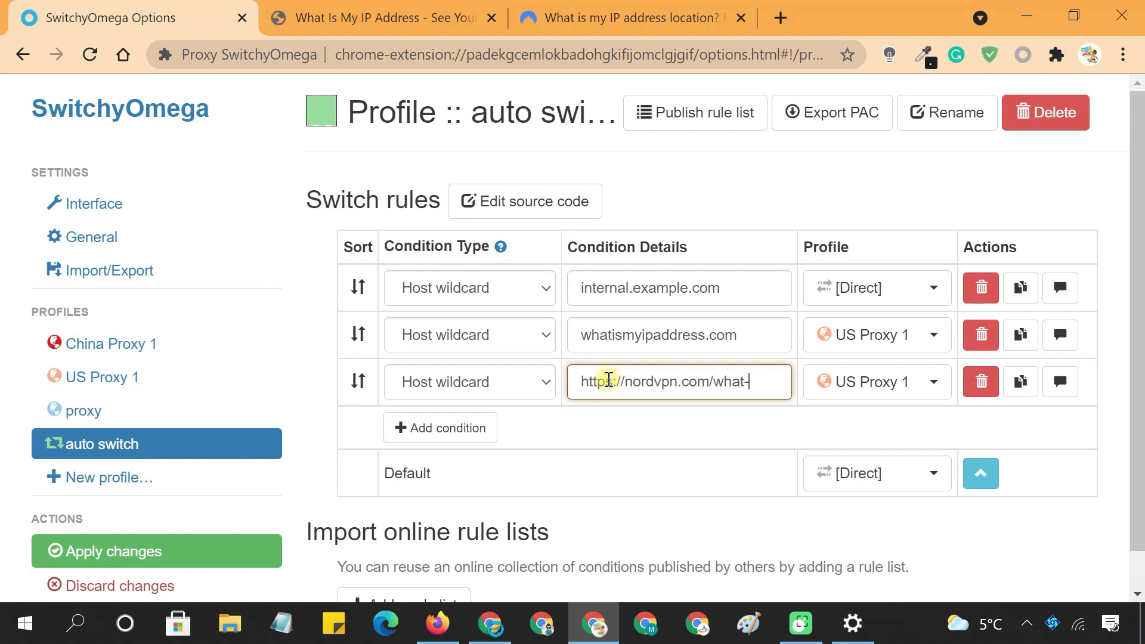
{"action": "left_click", "coordinate": [624, 381]}
{"action": "key", "text": "BackSpace"}
{"action": "key", "text": "BackSpace"}
{"action": "key", "text": "BackSpace"}
{"action": "key", "text": "BackSpace"}
{"action": "key", "text": "BackSpace"}
{"action": "key", "text": "BackSpace"}
{"action": "key", "text": "BackSpace"}
{"action": "key", "text": "BackSpace"}
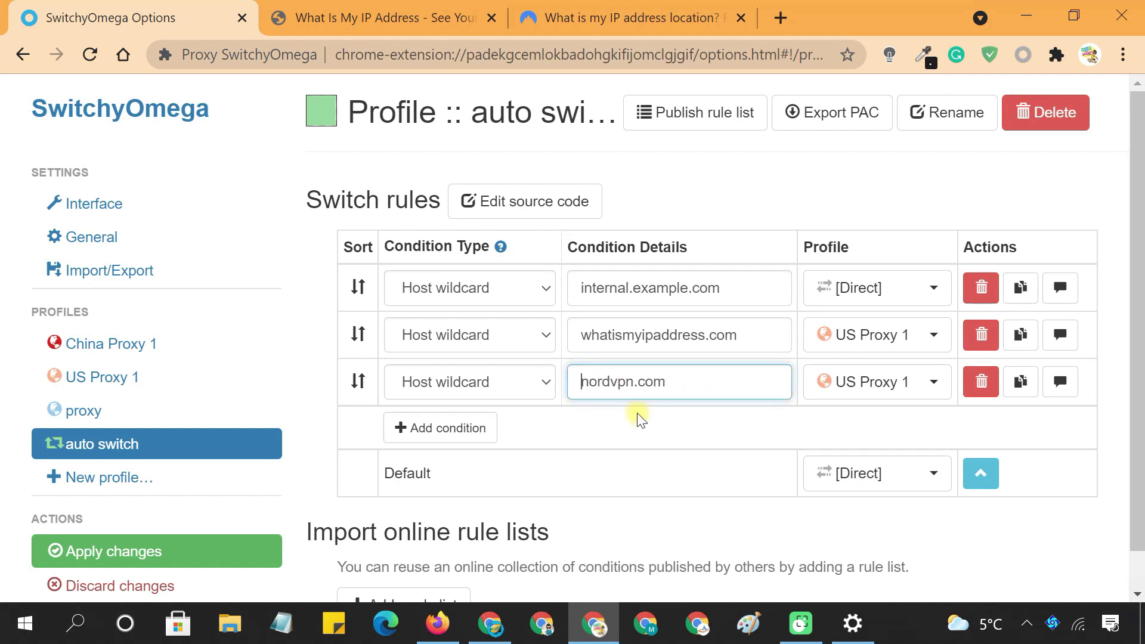
{"action": "left_click", "coordinate": [900, 393]}
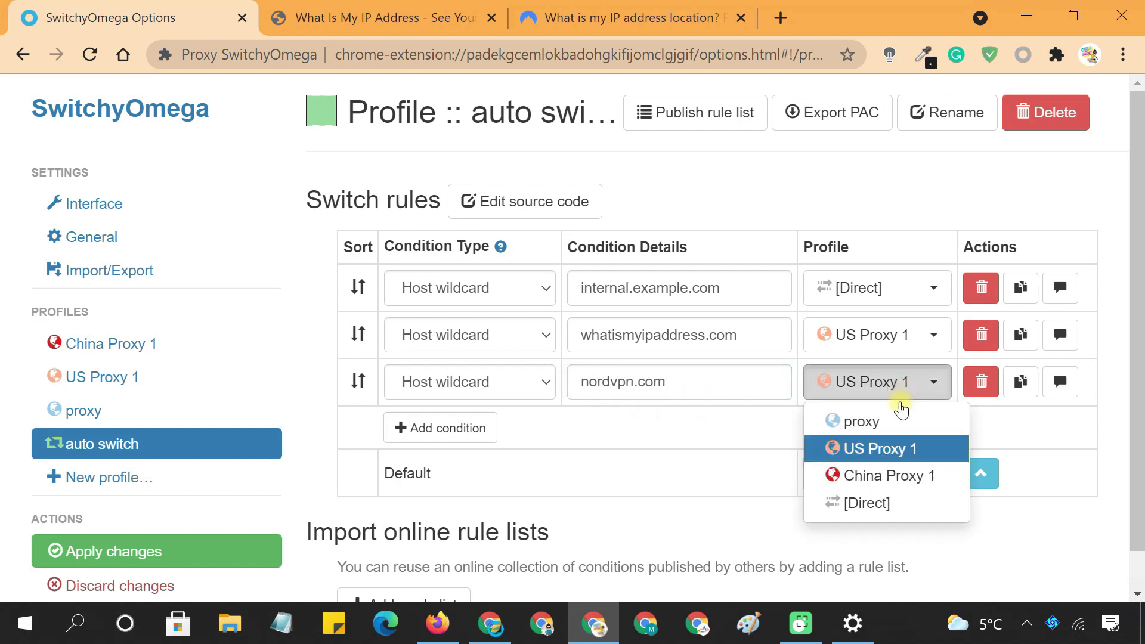
{"action": "left_click", "coordinate": [891, 477]}
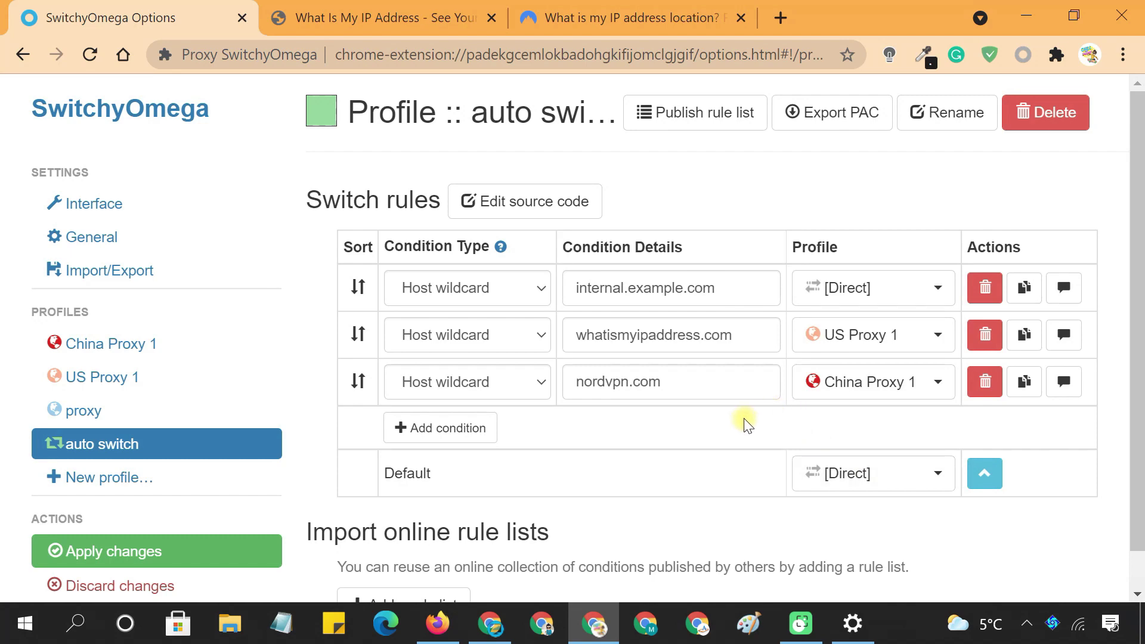
{"action": "left_click", "coordinate": [177, 553]}
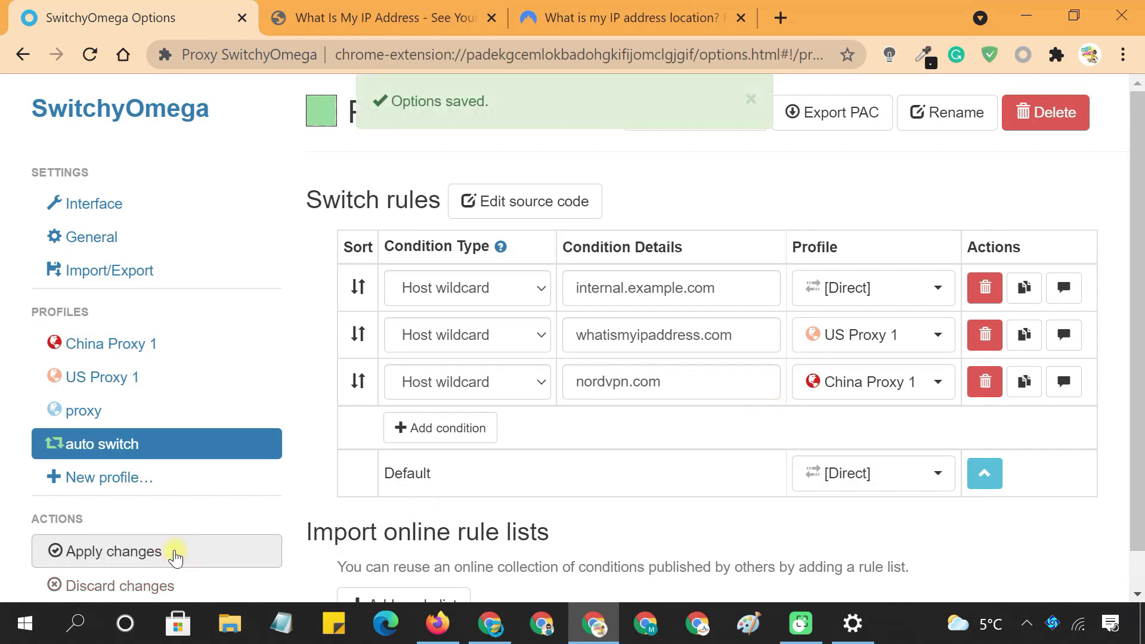
Turn on the auto switch profile from the What Is My IP Address tab.
{"action": "left_click", "coordinate": [376, 16]}
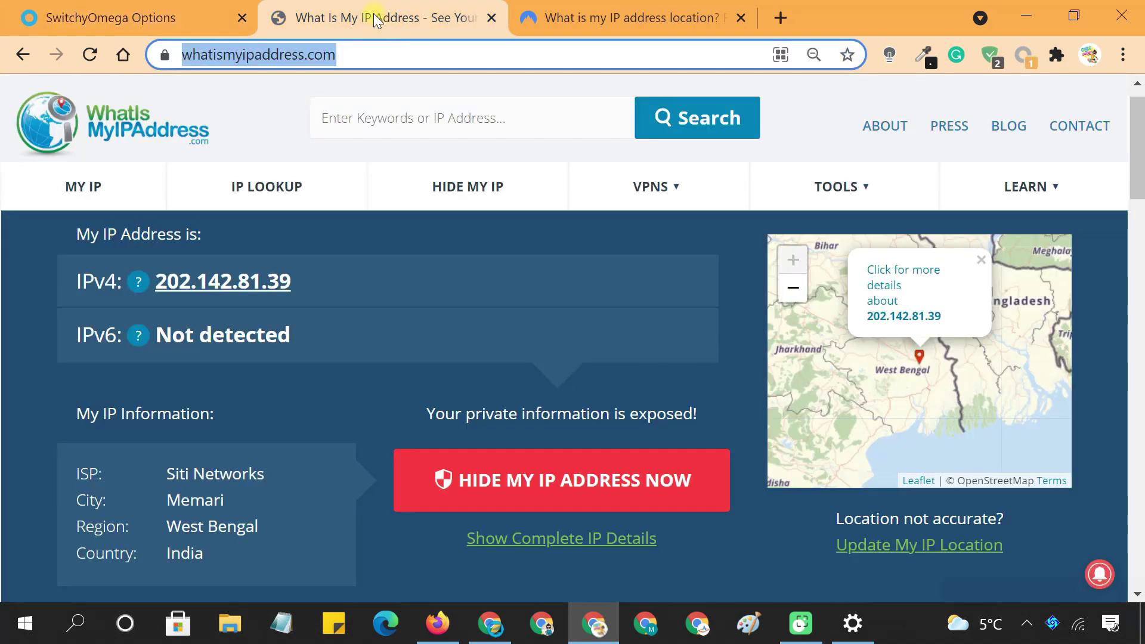
{"action": "left_click", "coordinate": [1024, 54]}
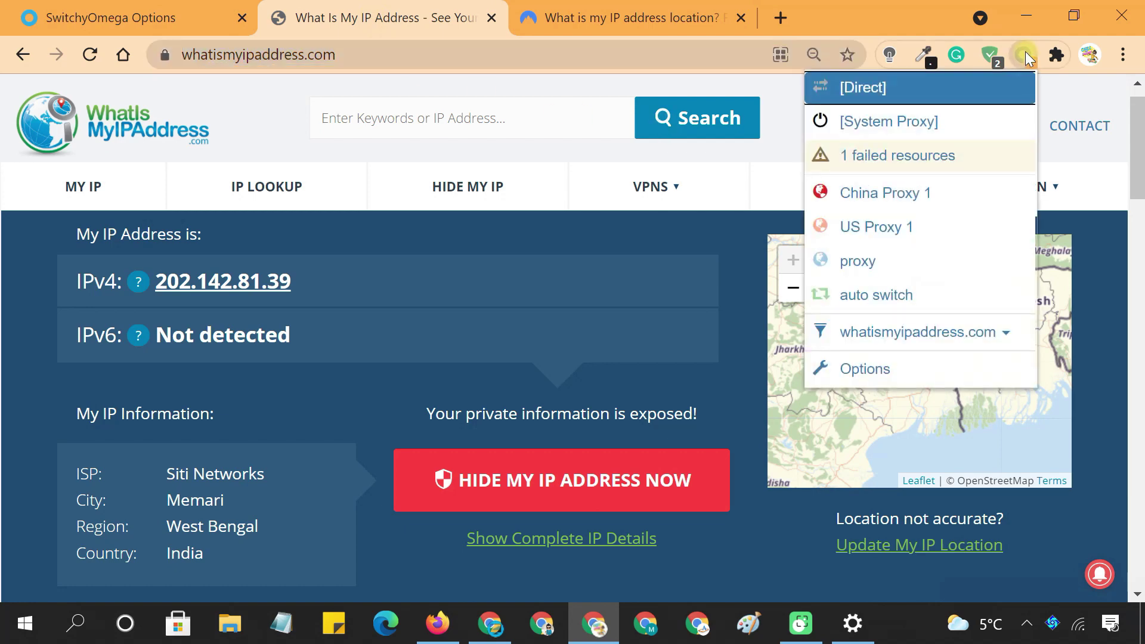
{"action": "left_click", "coordinate": [877, 294]}
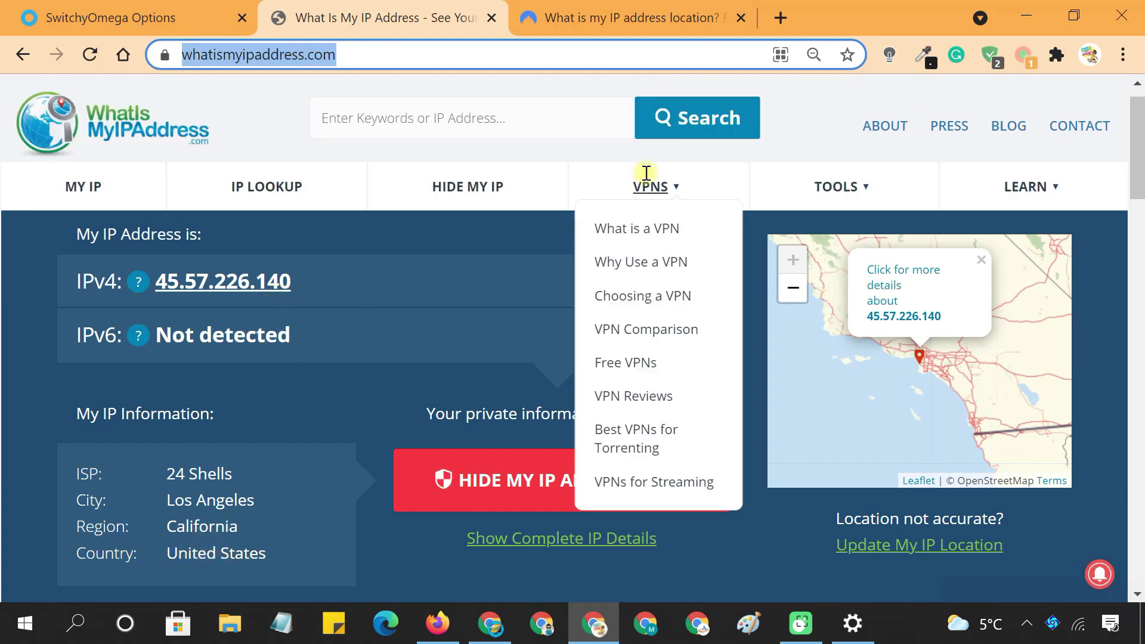
Select auto switch on the NordVPN tab and confirm 45.131.212.218 in Beijing, China.
{"action": "left_click", "coordinate": [652, 13]}
{"action": "left_click", "coordinate": [1021, 62]}
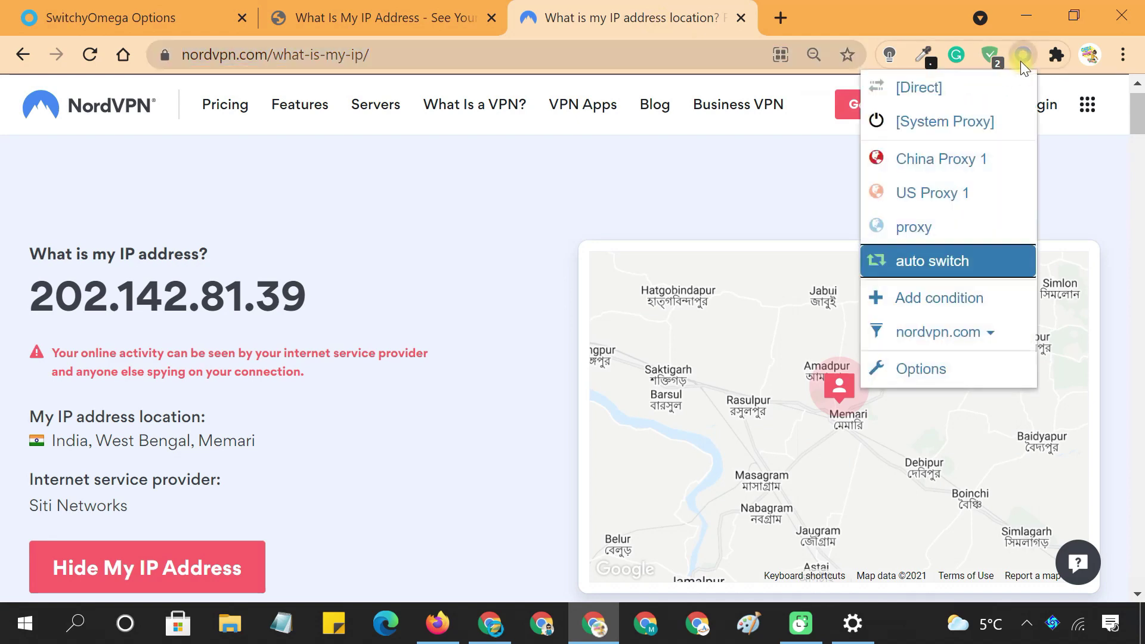
{"action": "left_click", "coordinate": [932, 268]}
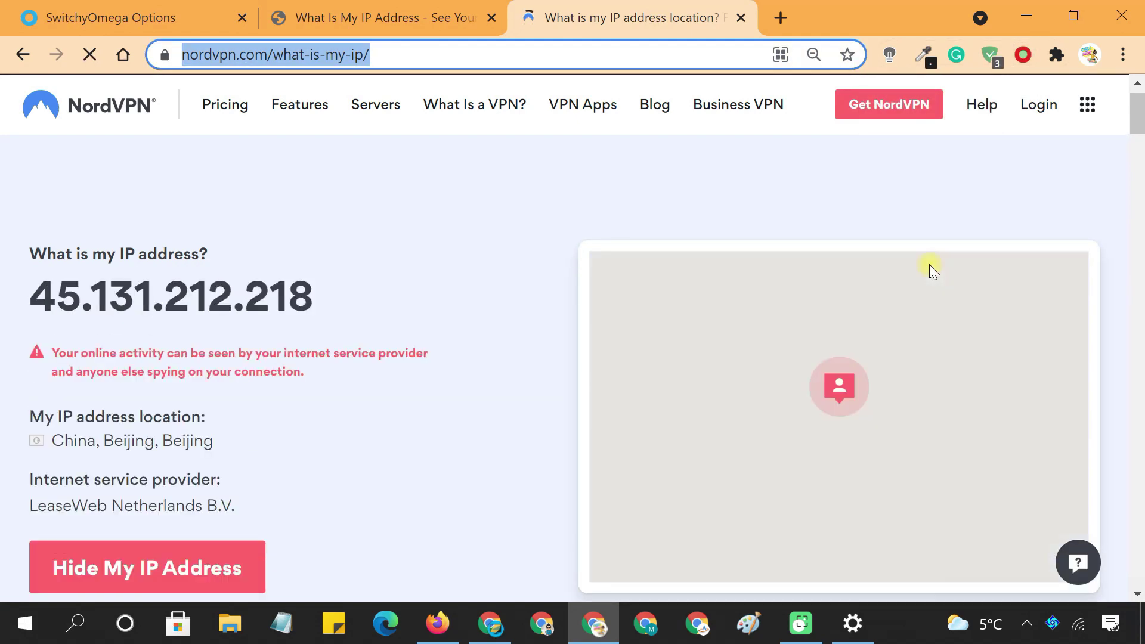
{"action": "left_click_drag", "start_coordinate": [53, 439], "coordinate": [223, 441]}
{"action": "left_click", "coordinate": [223, 441]}
{"action": "left_click_drag", "start_coordinate": [31, 295], "coordinate": [300, 296]}
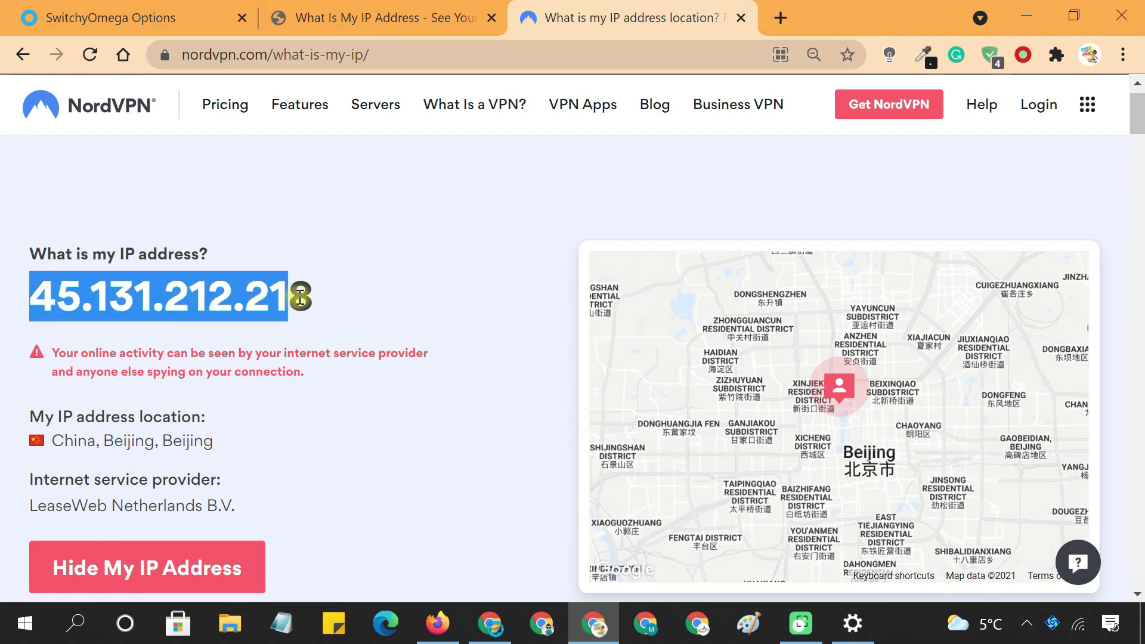
{"action": "left_click", "coordinate": [350, 298]}
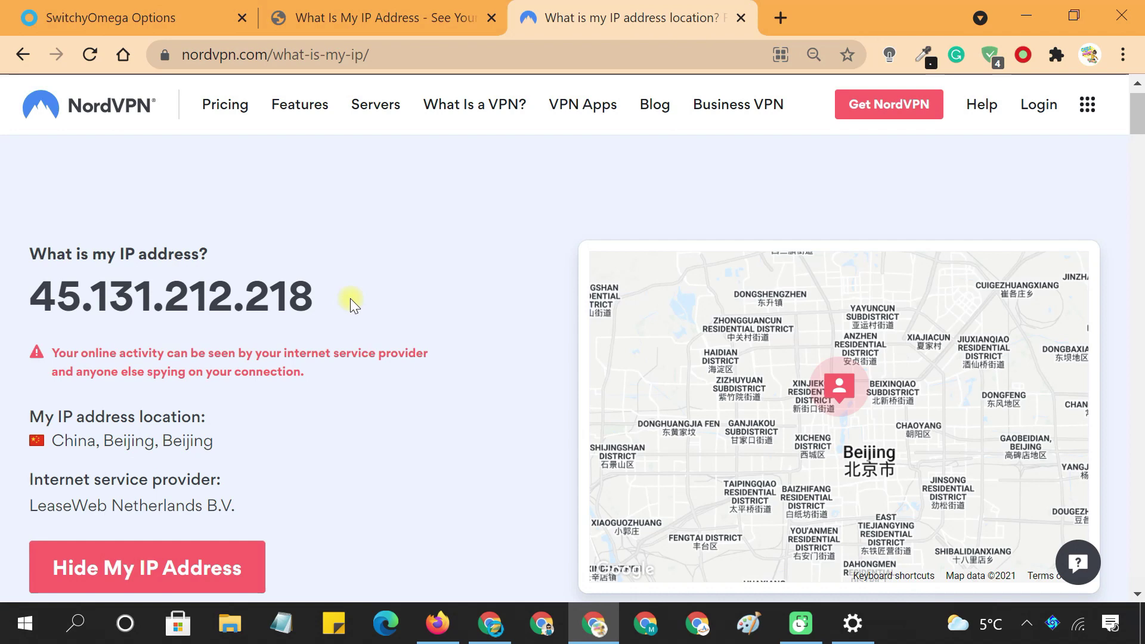
Compare locations: United States on What Is My IP, China on the NordVPN page.
{"action": "left_click", "coordinate": [409, 19]}
{"action": "left_click_drag", "start_coordinate": [266, 555], "coordinate": [161, 560]}
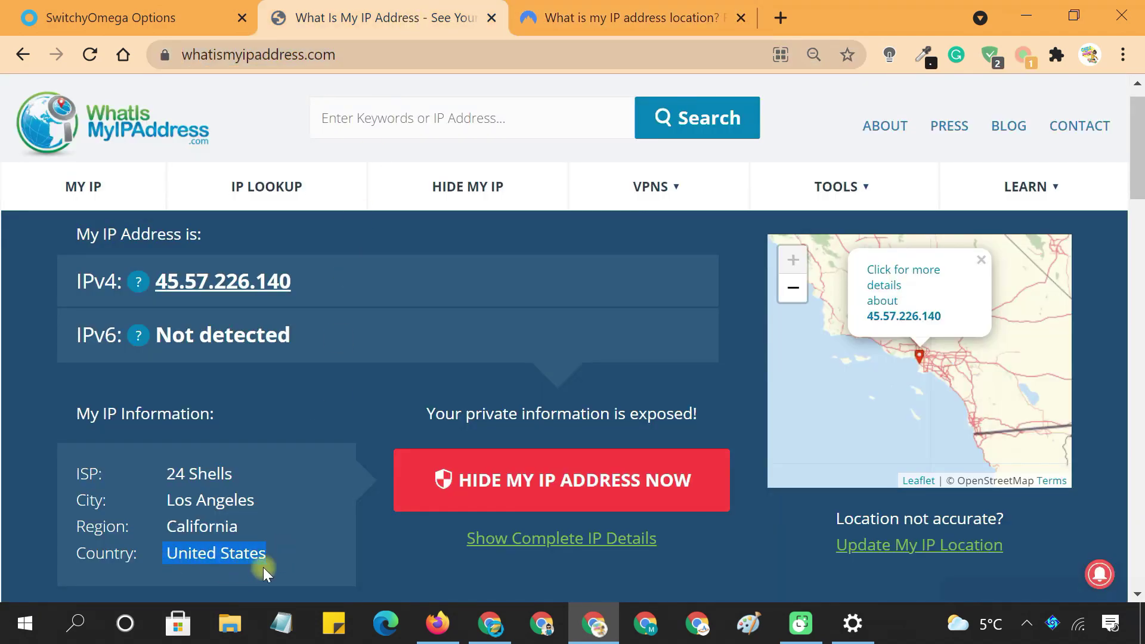
{"action": "left_click", "coordinate": [592, 15]}
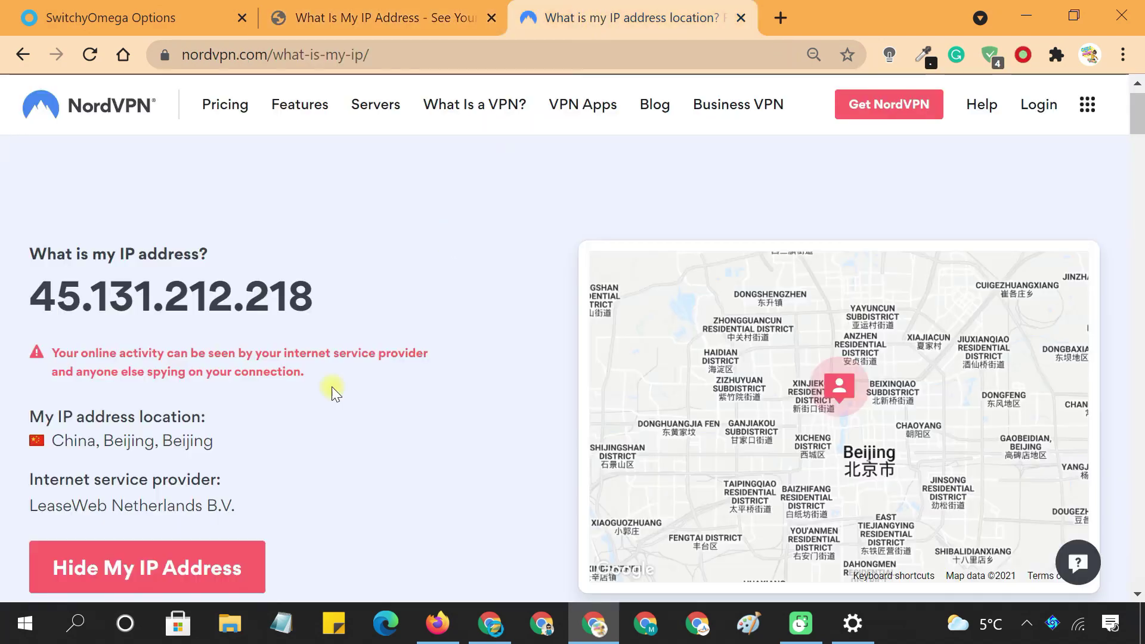
{"action": "double_click", "coordinate": [58, 451]}
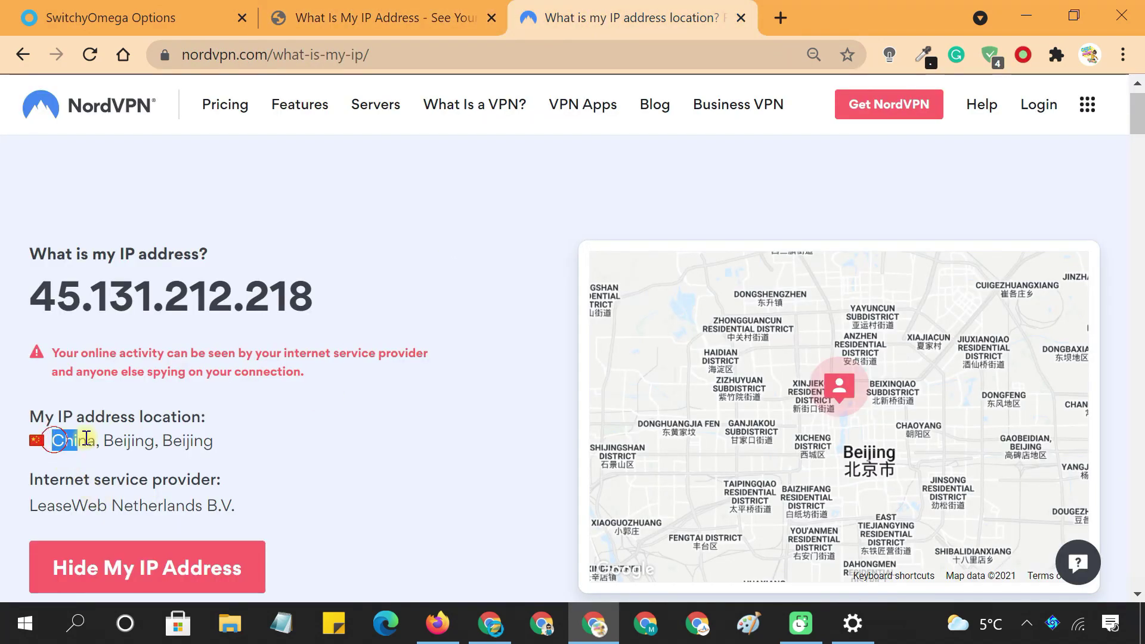
{"action": "left_click", "coordinate": [128, 456]}
Set SwitchyOmega back to [Direct] and confirm NordVPN shows the India location.
{"action": "left_click", "coordinate": [1021, 56]}
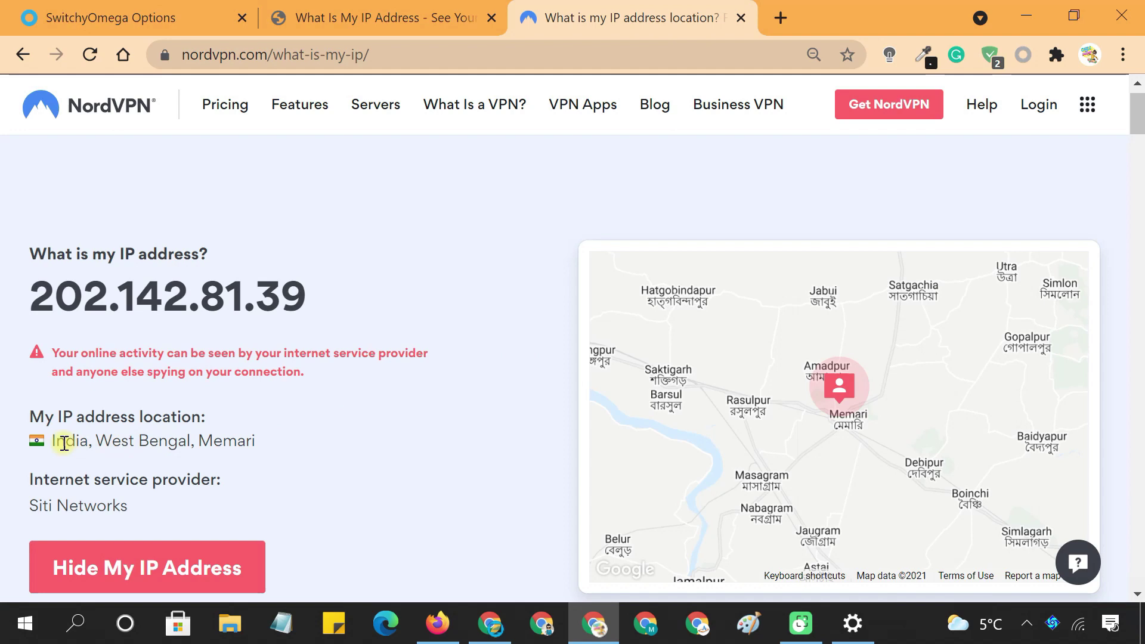
{"action": "left_click_drag", "start_coordinate": [69, 442], "coordinate": [70, 442]}
{"action": "left_click", "coordinate": [107, 458]}
Turn on Allow in incognito in Proxy SwitchyOmega's extension details.
{"action": "left_click", "coordinate": [1124, 57]}
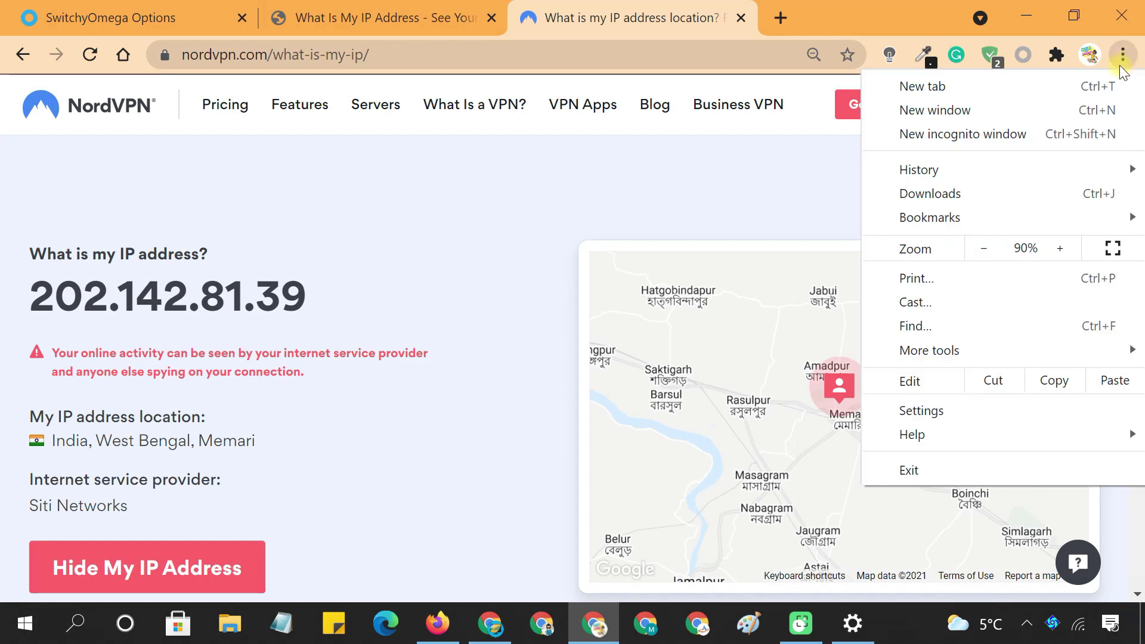
{"action": "mouse_move", "coordinate": [974, 347]}
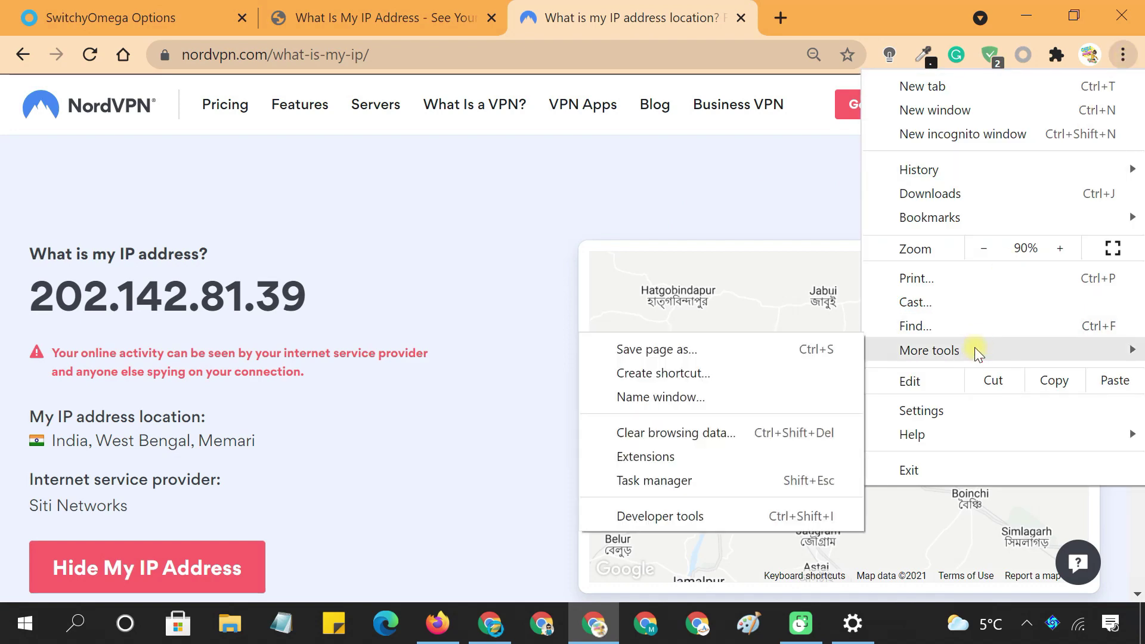
{"action": "left_click", "coordinate": [655, 457]}
{"action": "scroll", "coordinate": [572, 321], "scroll_direction": "down", "scroll_amount": 5}
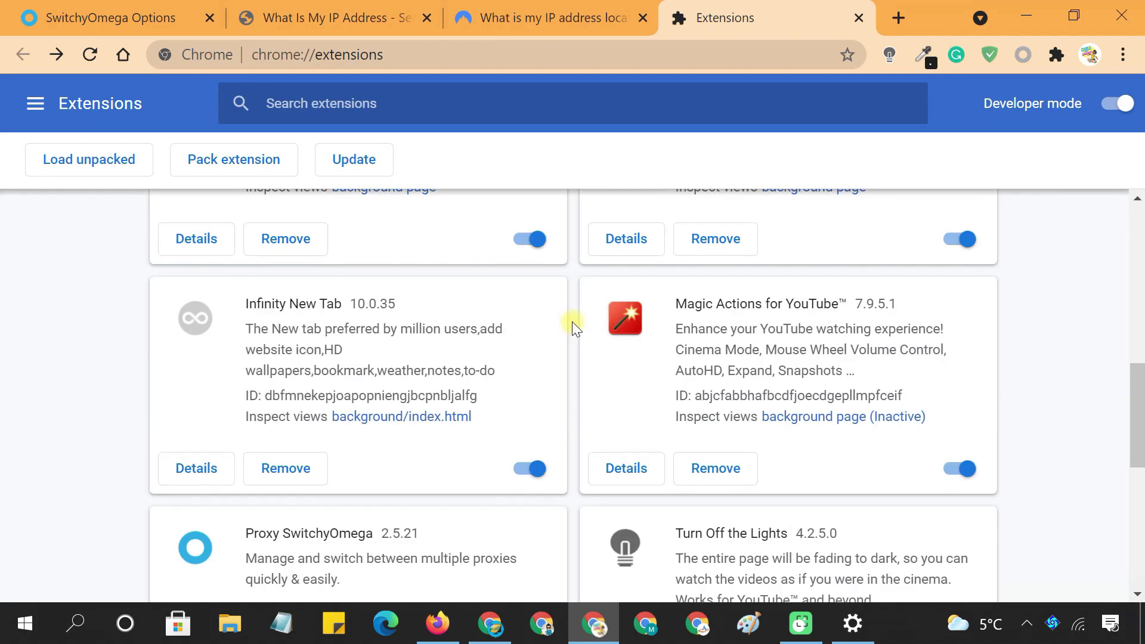
{"action": "scroll", "coordinate": [571, 321], "scroll_direction": "down", "scroll_amount": 4}
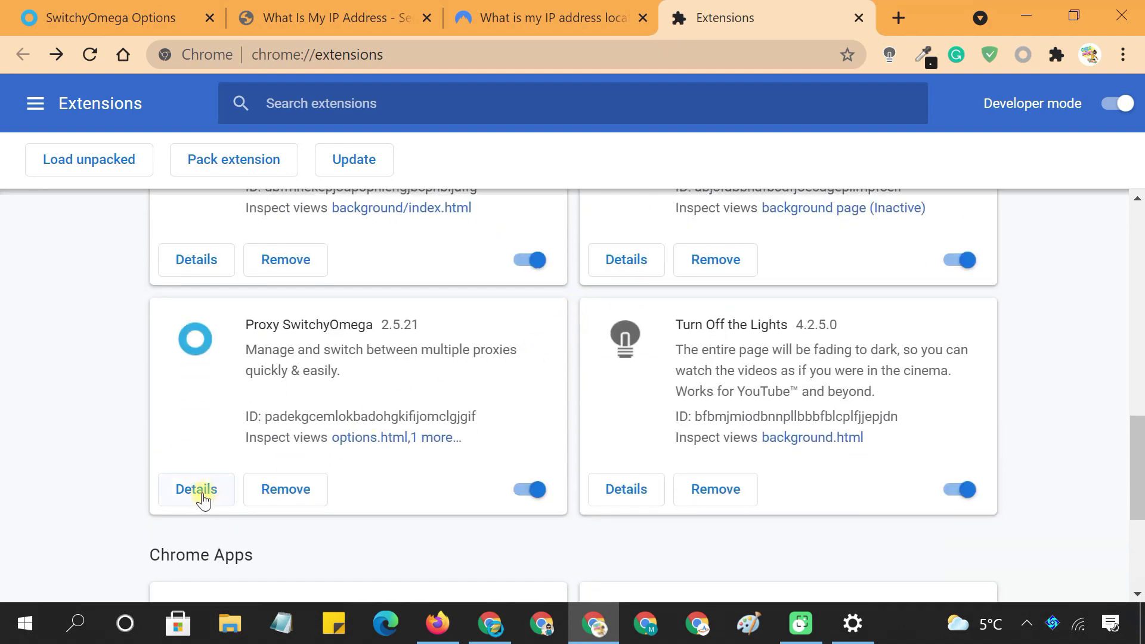
{"action": "left_click", "coordinate": [202, 493]}
{"action": "scroll", "coordinate": [413, 482], "scroll_direction": "down", "scroll_amount": 10}
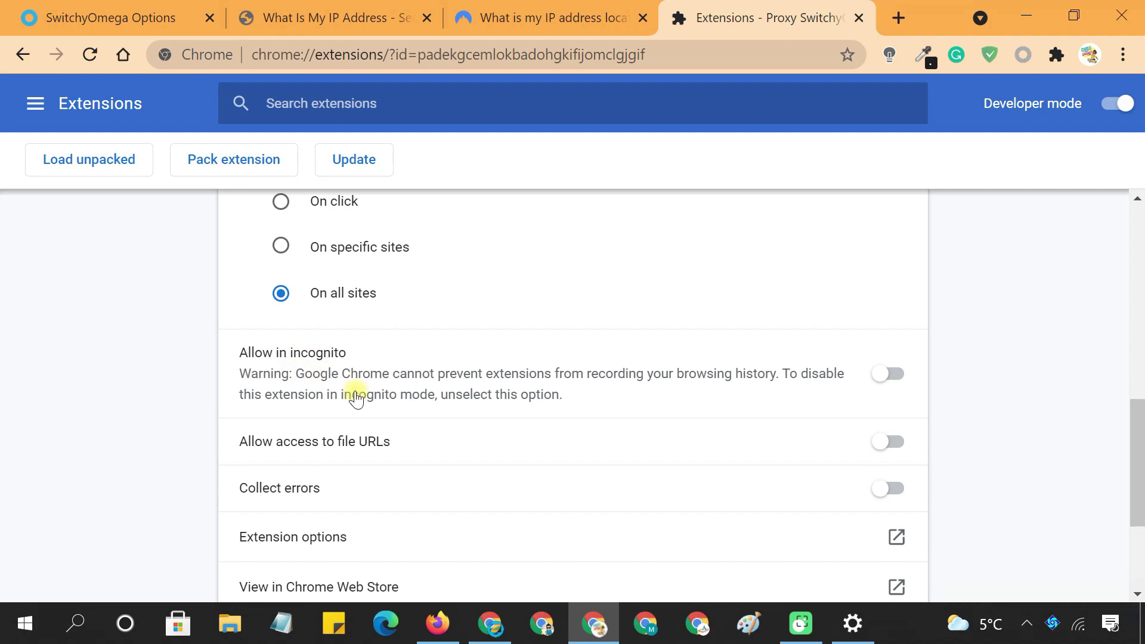
{"action": "left_click", "coordinate": [894, 378]}
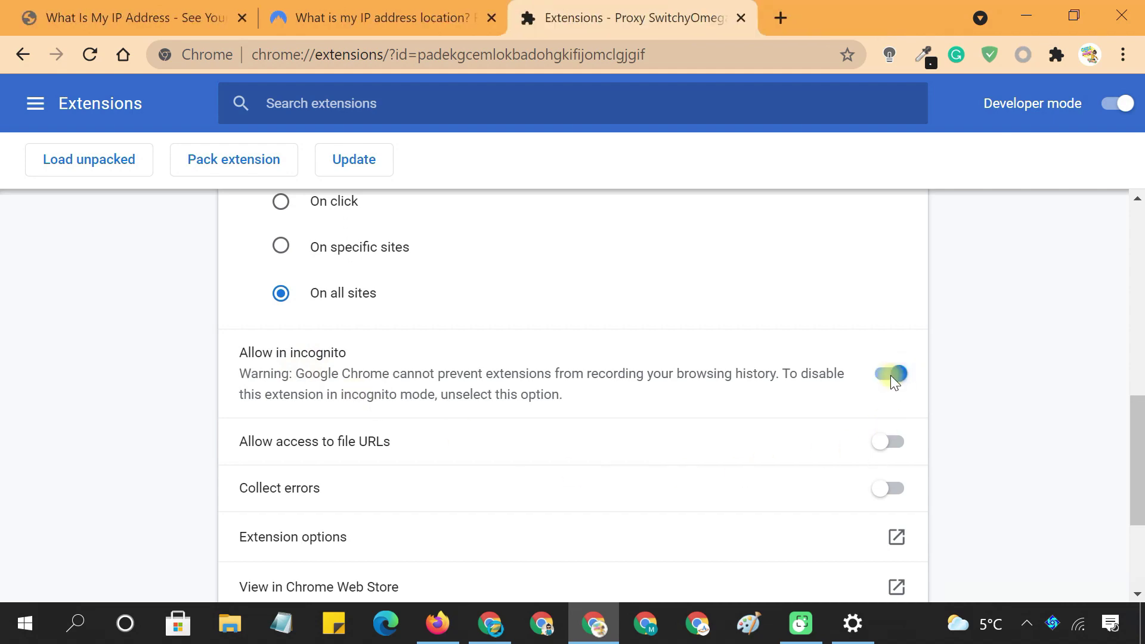